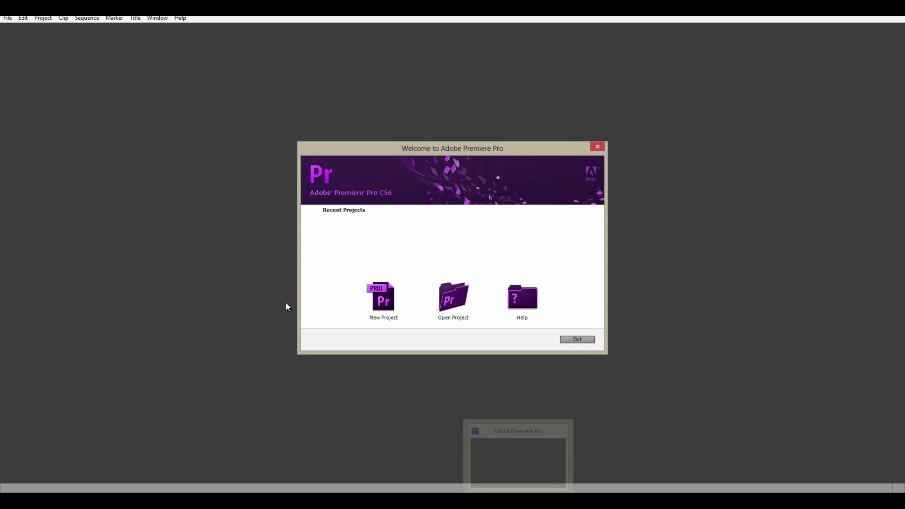
Create a new project named IndieTips Tutorial, keeping the DV capture format and the custom scratch disks
{"action": "left_click", "coordinate": [371, 298]}
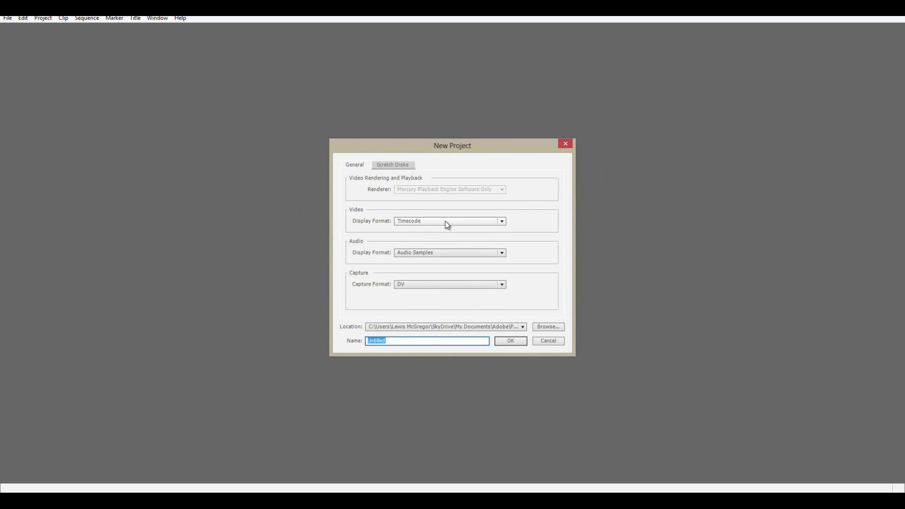
{"action": "left_click", "coordinate": [440, 284]}
{"action": "left_click", "coordinate": [540, 307]}
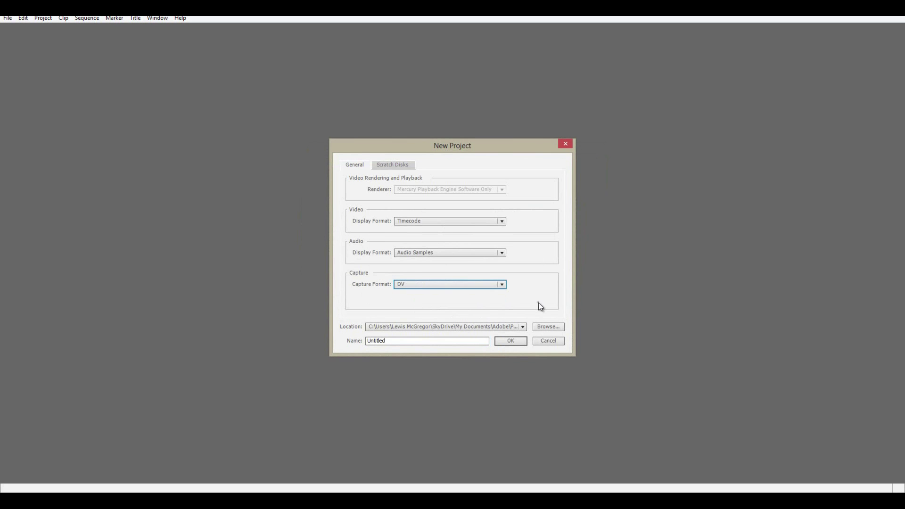
{"action": "left_click", "coordinate": [384, 165]}
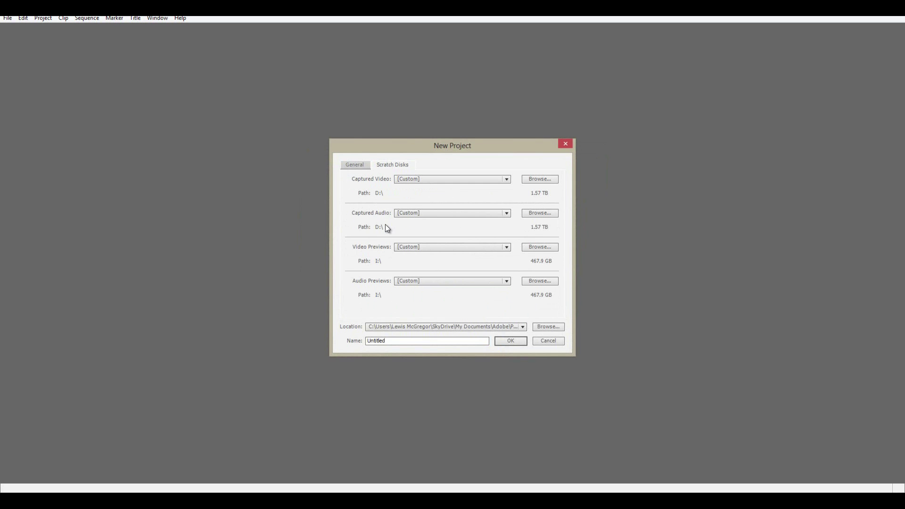
{"action": "double_click", "coordinate": [398, 340]}
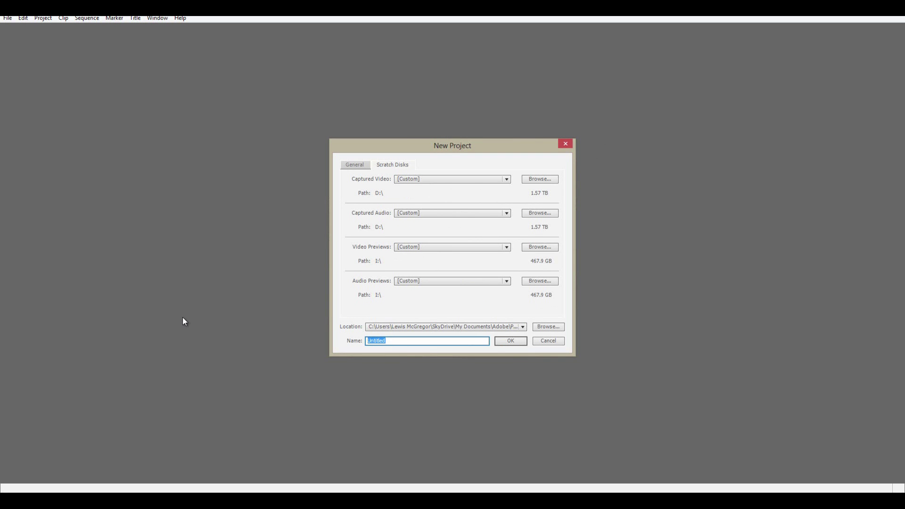
{"action": "type", "text": "IndieTips Tutoria"}
{"action": "left_click", "coordinate": [515, 341]}
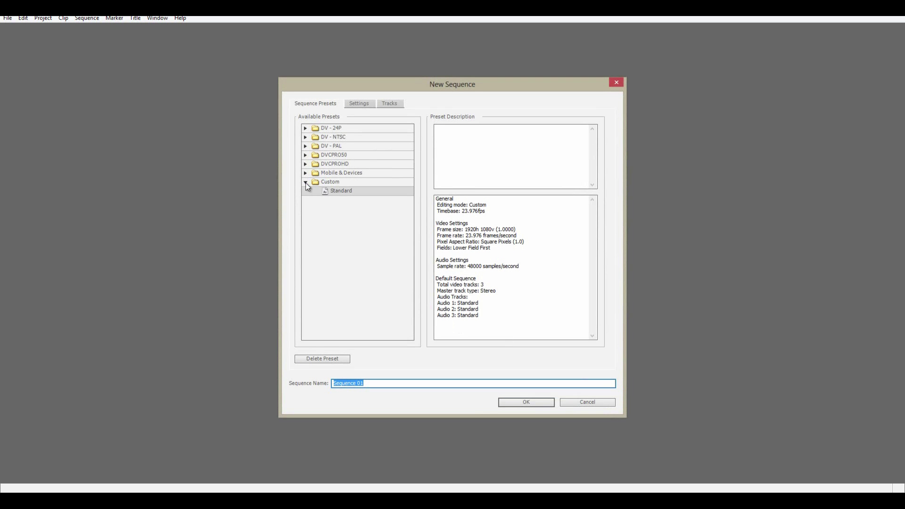
Review the new sequence's settings and track options, and look through the Mobile & Devices, DVCPROHD and DVCPRO50 preset folders
{"action": "left_click", "coordinate": [368, 105]}
{"action": "left_click", "coordinate": [395, 105]}
{"action": "left_click", "coordinate": [361, 103]}
{"action": "left_click", "coordinate": [322, 102]}
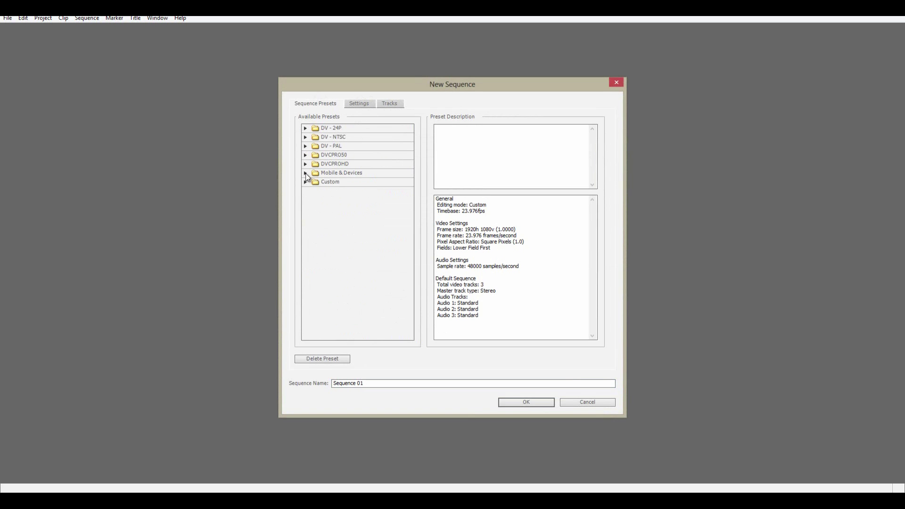
{"action": "left_click", "coordinate": [306, 173]}
{"action": "left_click", "coordinate": [305, 164]}
{"action": "left_click", "coordinate": [306, 155]}
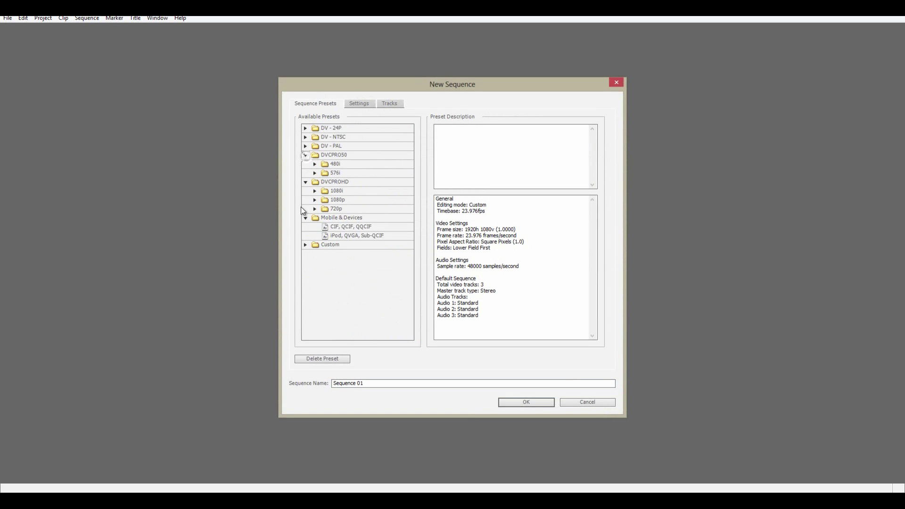
Create a sequence named Tutorial from the custom Standard preset
{"action": "left_click", "coordinate": [331, 244]}
{"action": "left_click", "coordinate": [304, 244]}
{"action": "left_click", "coordinate": [338, 254]}
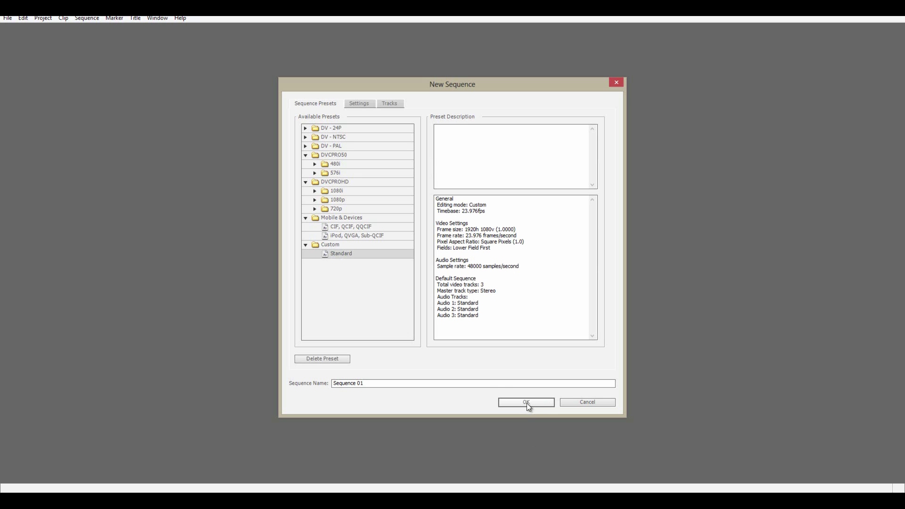
{"action": "triple_click", "coordinate": [518, 383]}
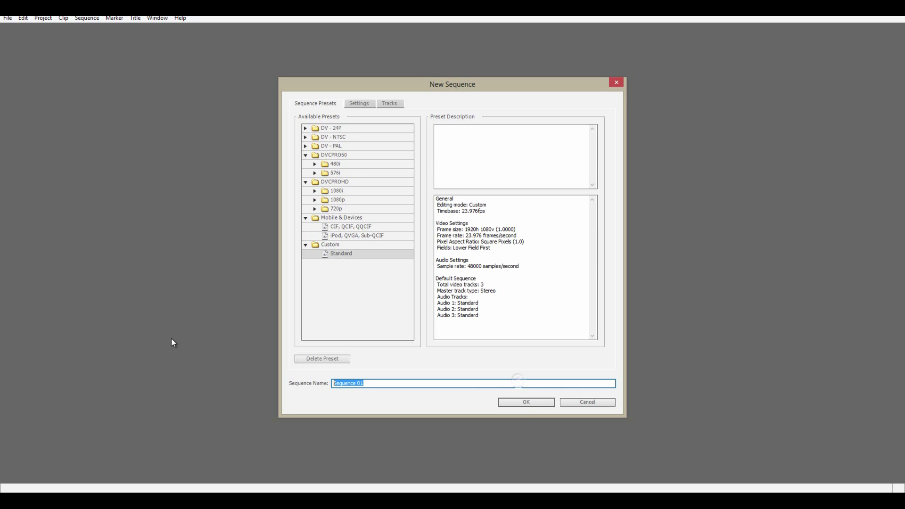
{"action": "type", "text": "Tutorial"}
{"action": "key", "text": "Return"}
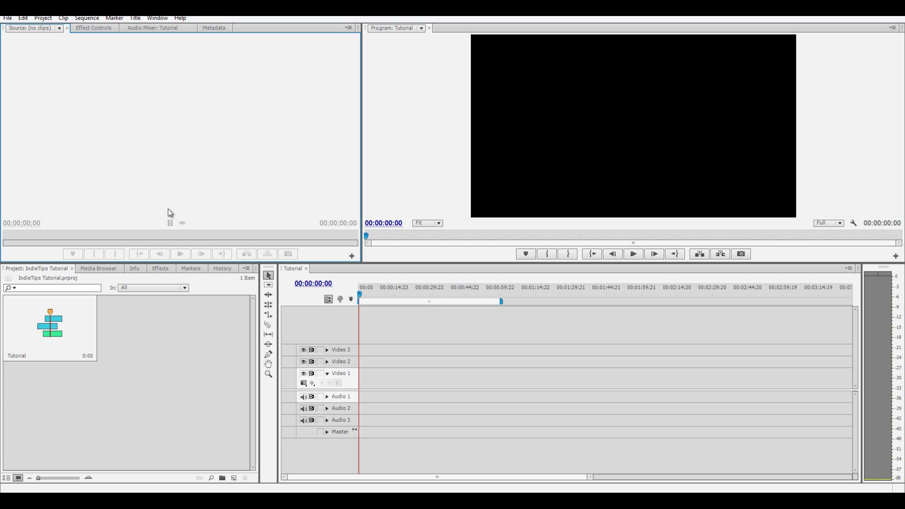
Open the Appearance preferences
{"action": "left_click", "coordinate": [27, 19]}
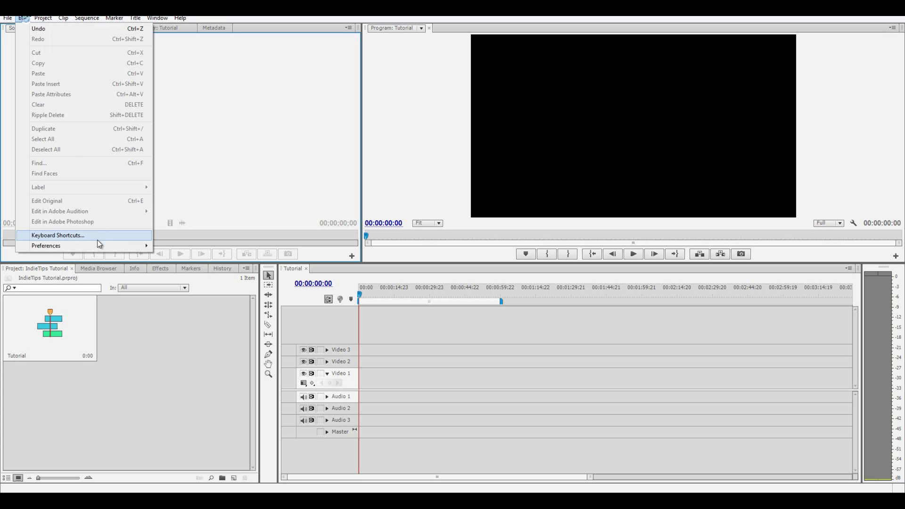
{"action": "mouse_move", "coordinate": [149, 246]}
{"action": "left_click", "coordinate": [192, 249]}
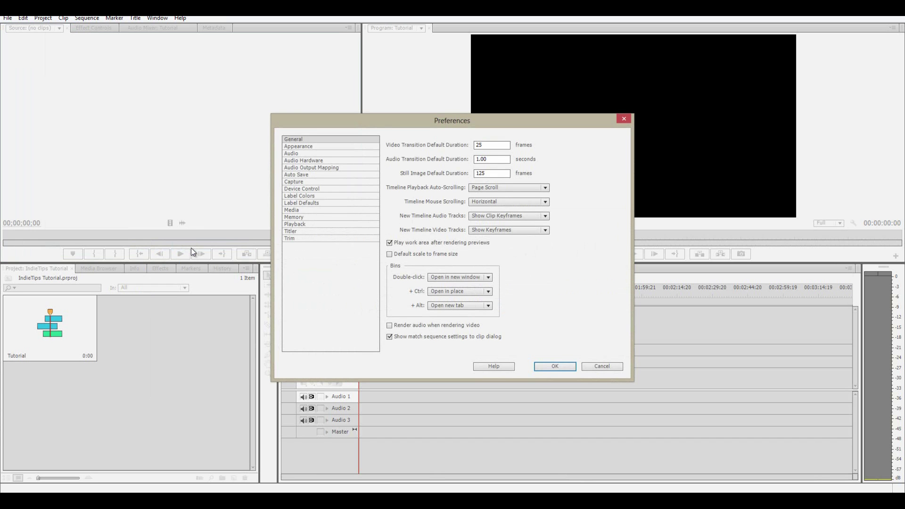
{"action": "left_click", "coordinate": [303, 147]}
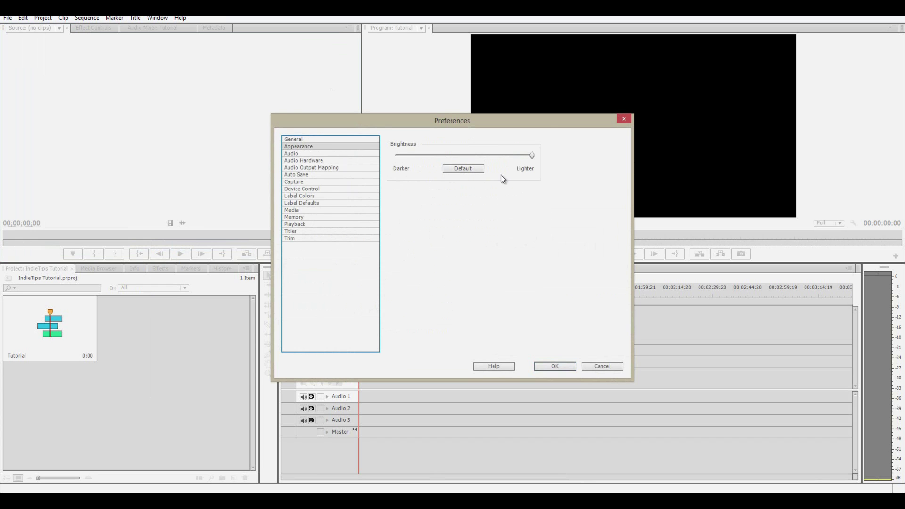
Try the default and darkest interface brightness, and return the brightness to its lightest level
{"action": "left_click", "coordinate": [448, 169]}
{"action": "left_click_drag", "start_coordinate": [428, 156], "coordinate": [375, 156]}
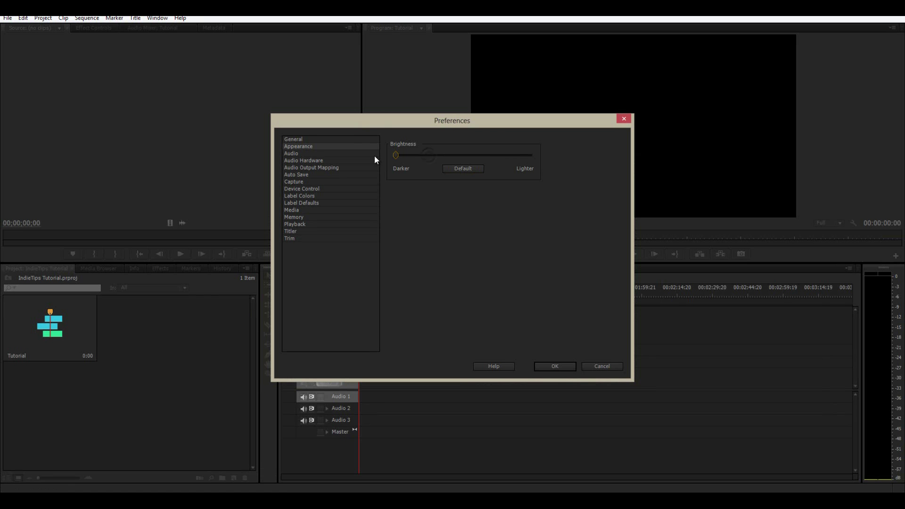
{"action": "left_click", "coordinate": [465, 169]}
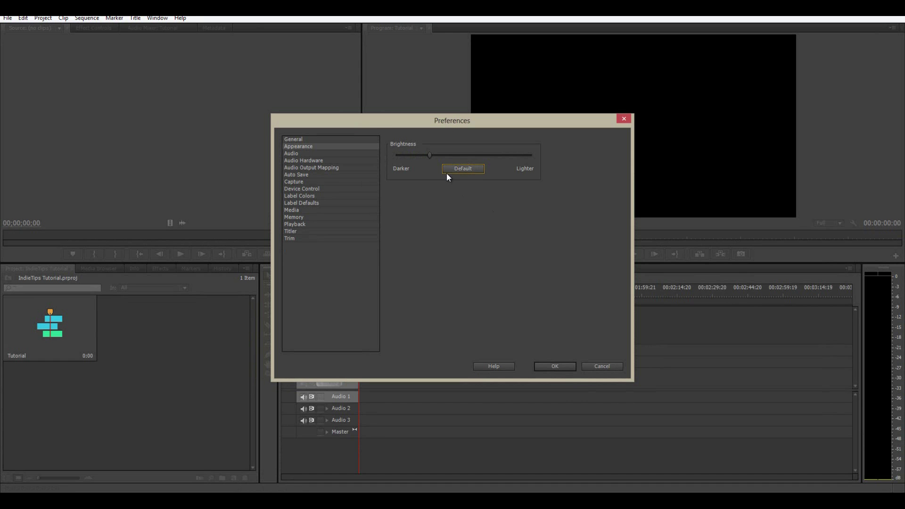
{"action": "left_click_drag", "start_coordinate": [431, 155], "coordinate": [623, 155]}
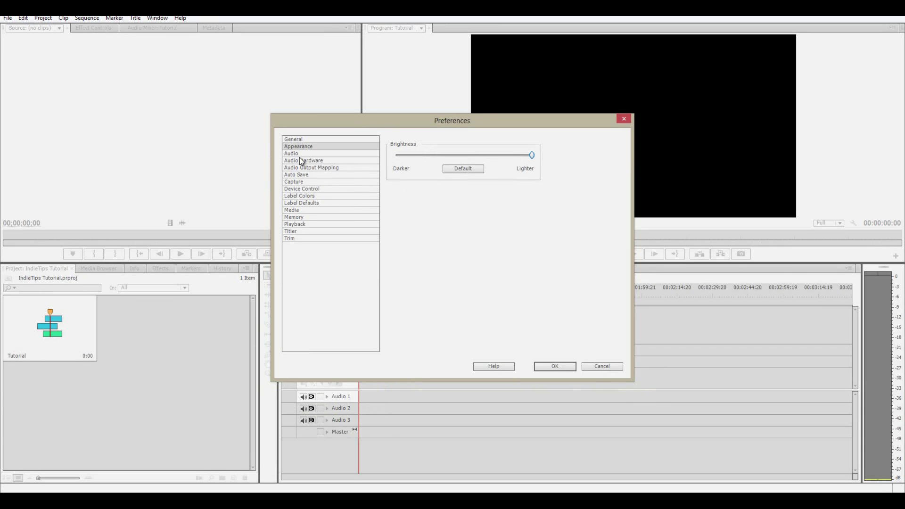
Set the automatic save interval to 15 minutes and toggle automatic project saving on and back off
{"action": "left_click", "coordinate": [302, 174]}
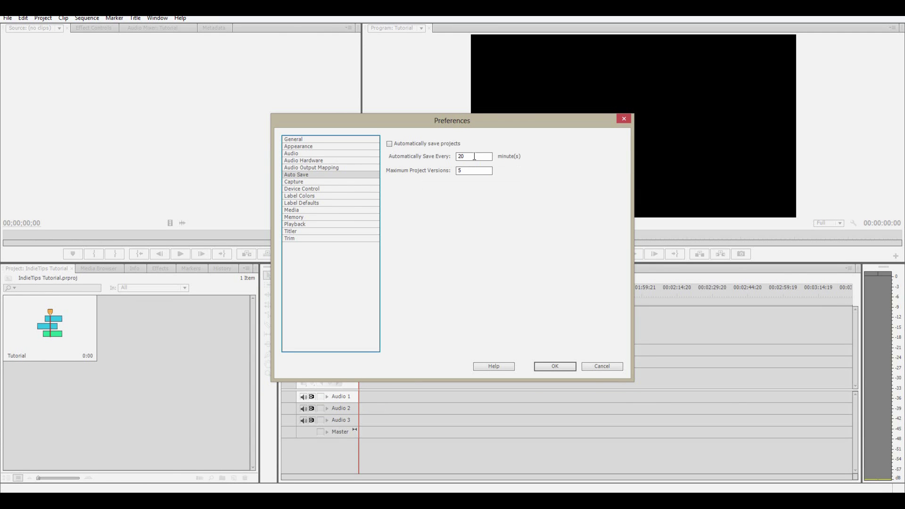
{"action": "left_click", "coordinate": [474, 157]}
{"action": "type", "text": "15"}
{"action": "left_click", "coordinate": [390, 144]}
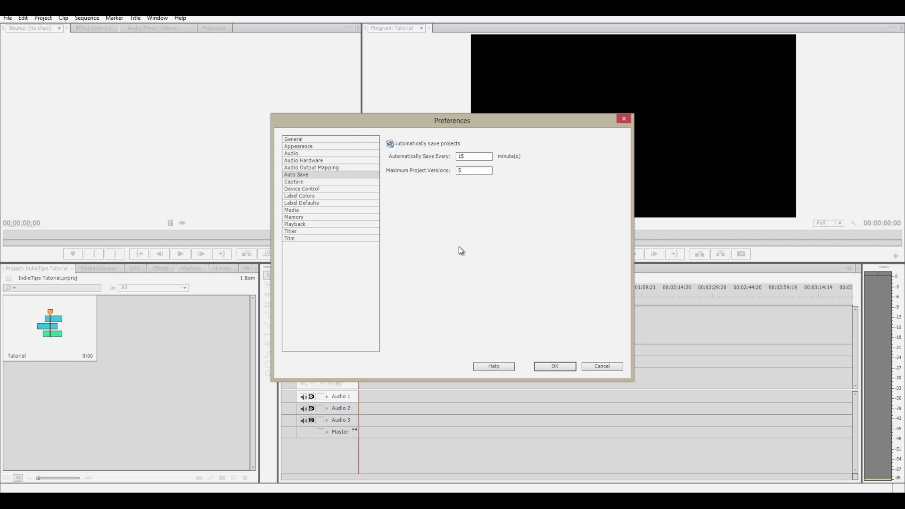
{"action": "left_click", "coordinate": [390, 144]}
Review the media cache preferences, then keep rendering optimized for Performance in the memory preferences and apply the dialog
{"action": "left_click", "coordinate": [302, 211]}
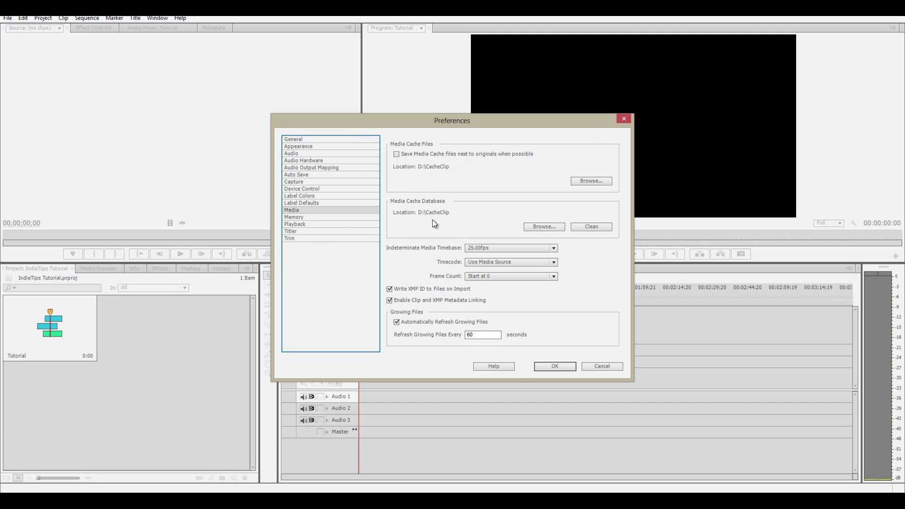
{"action": "left_click", "coordinate": [312, 218]}
{"action": "left_click", "coordinate": [559, 166]}
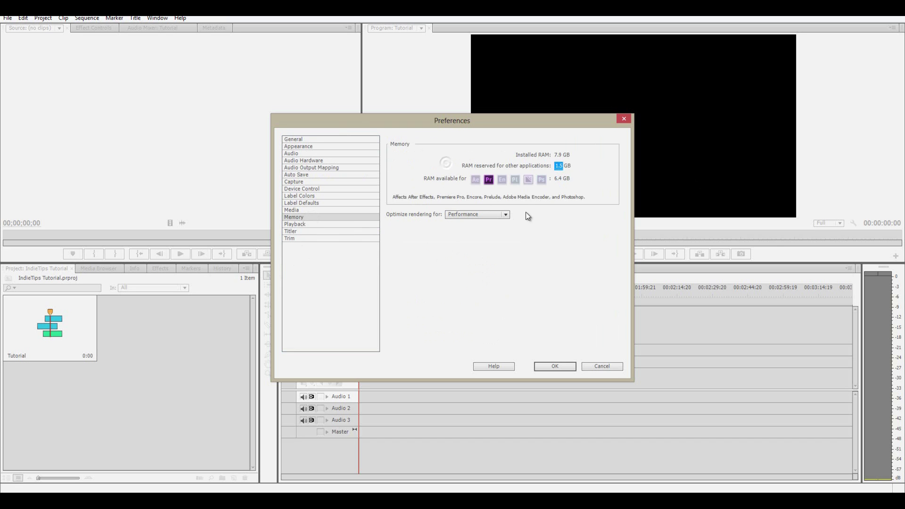
{"action": "left_click", "coordinate": [451, 215]}
{"action": "left_click", "coordinate": [461, 230]}
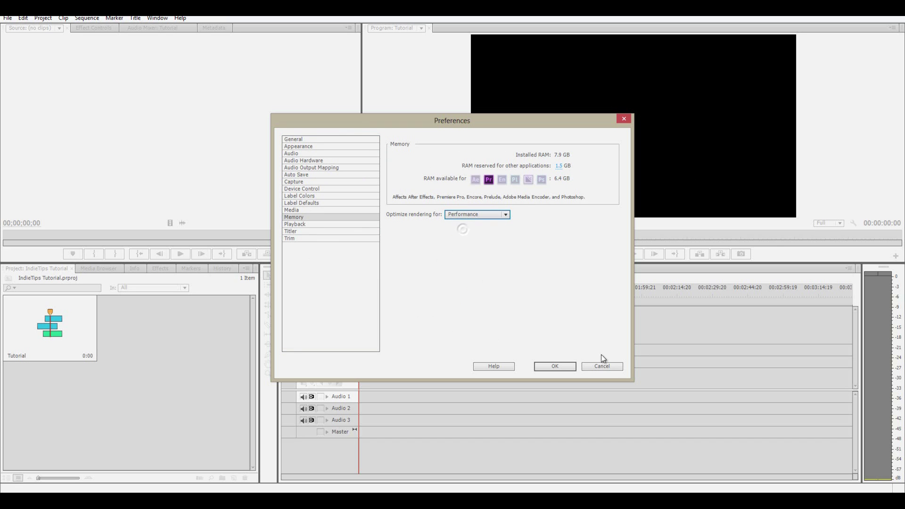
{"action": "left_click", "coordinate": [555, 365]}
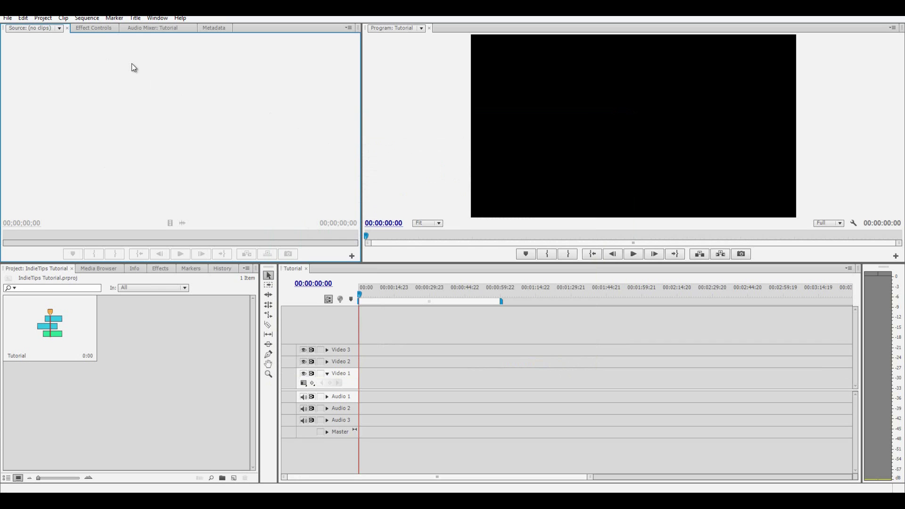
Examine the effect controls, audio mixer, metadata and source views, and the program monitor
{"action": "left_click", "coordinate": [94, 27]}
{"action": "left_click", "coordinate": [152, 32]}
{"action": "left_click", "coordinate": [209, 28]}
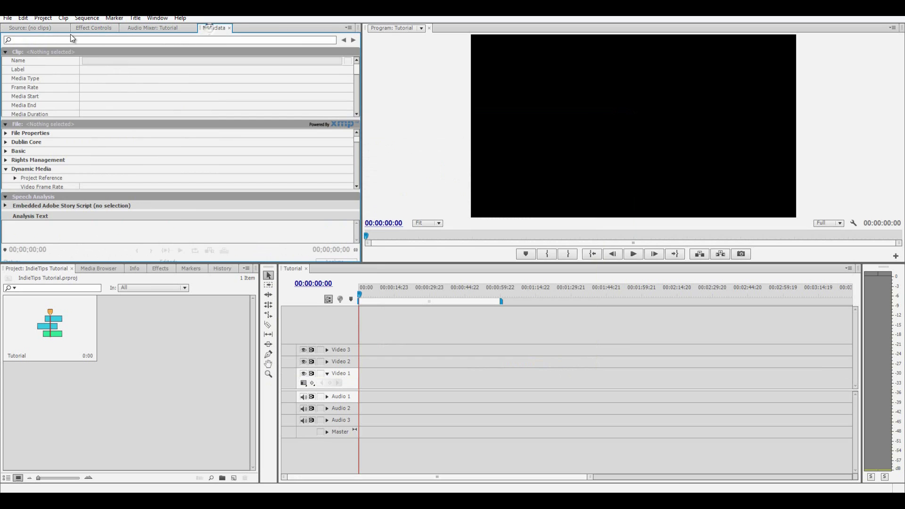
{"action": "left_click", "coordinate": [38, 28]}
{"action": "left_click", "coordinate": [474, 116]}
{"action": "right_click", "coordinate": [704, 162]}
{"action": "left_click", "coordinate": [625, 141]}
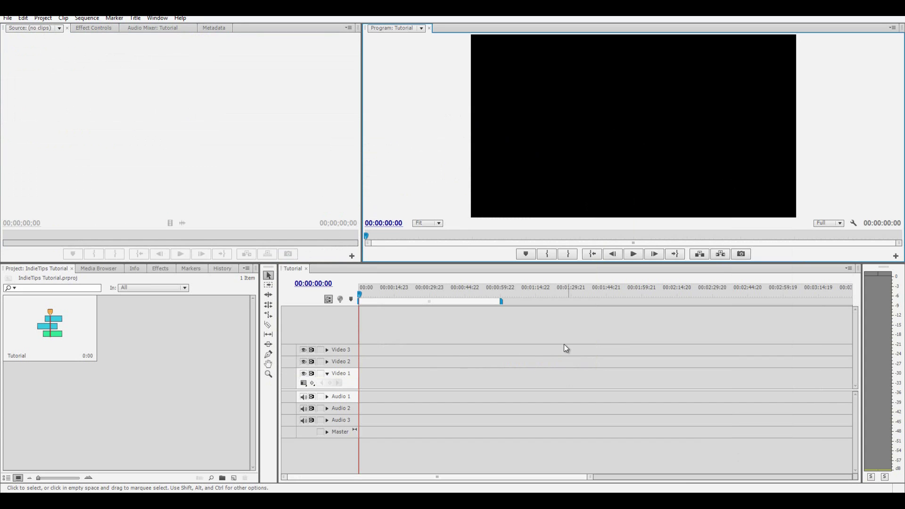
Look through the project, media browser, info, effects, markers and history views, and return to the project view
{"action": "left_click", "coordinate": [123, 355]}
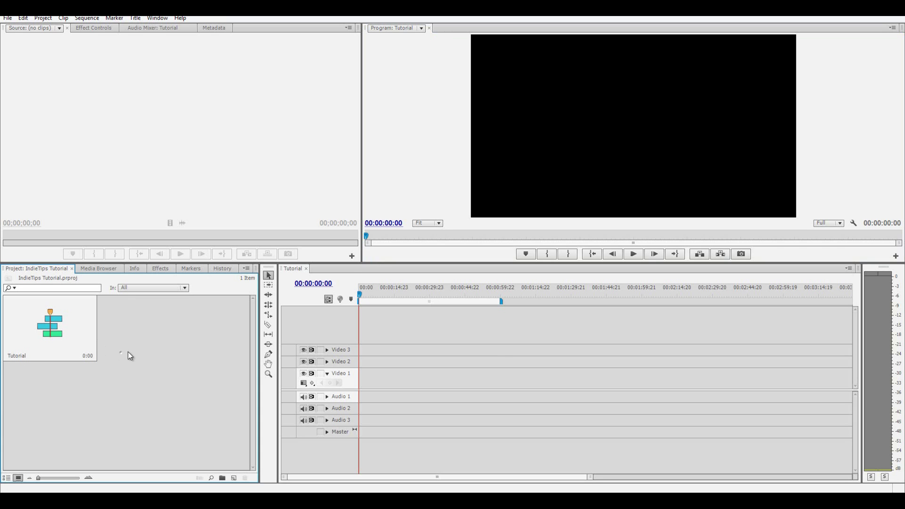
{"action": "left_click", "coordinate": [84, 269]}
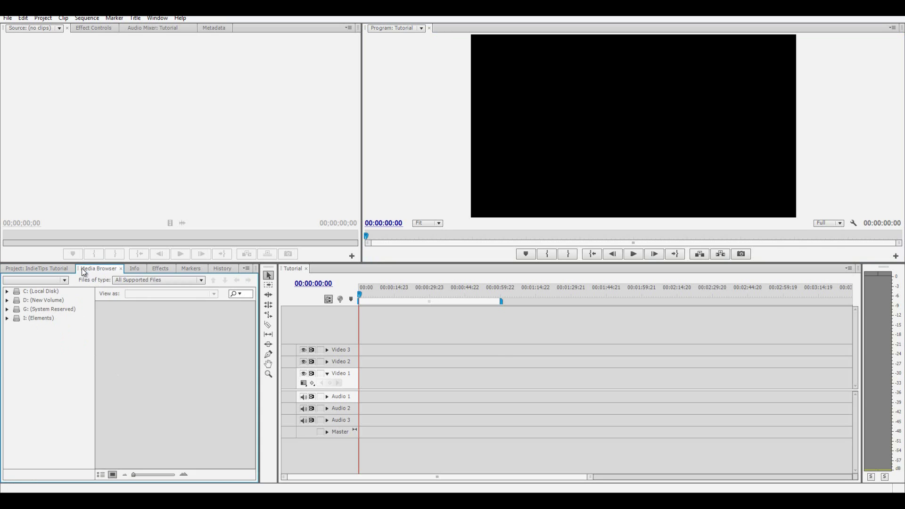
{"action": "left_click", "coordinate": [140, 269]}
{"action": "left_click", "coordinate": [161, 269]}
{"action": "left_click", "coordinate": [194, 268]}
{"action": "left_click", "coordinate": [216, 268]}
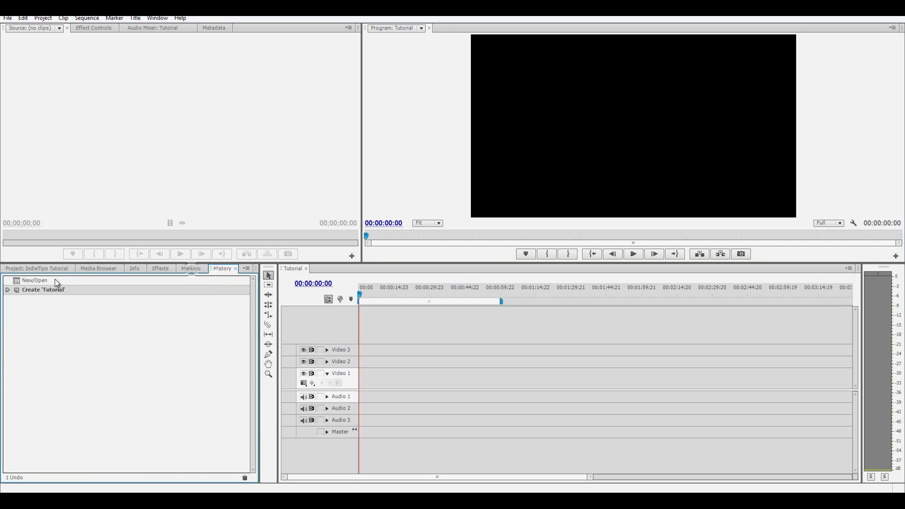
{"action": "left_click", "coordinate": [55, 268]}
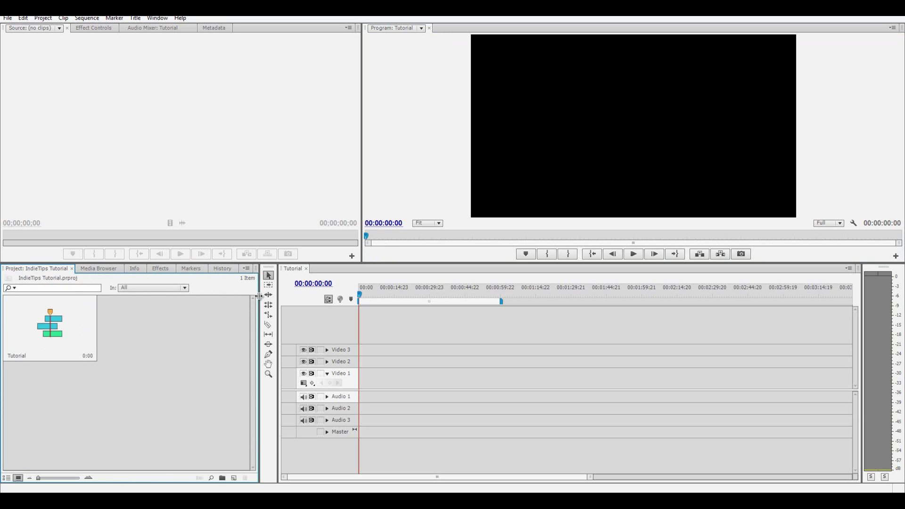
Narrow the project and tools panels to widen the timeline, and make the lower panels slightly taller
{"action": "left_click_drag", "start_coordinate": [261, 296], "coordinate": [161, 298]}
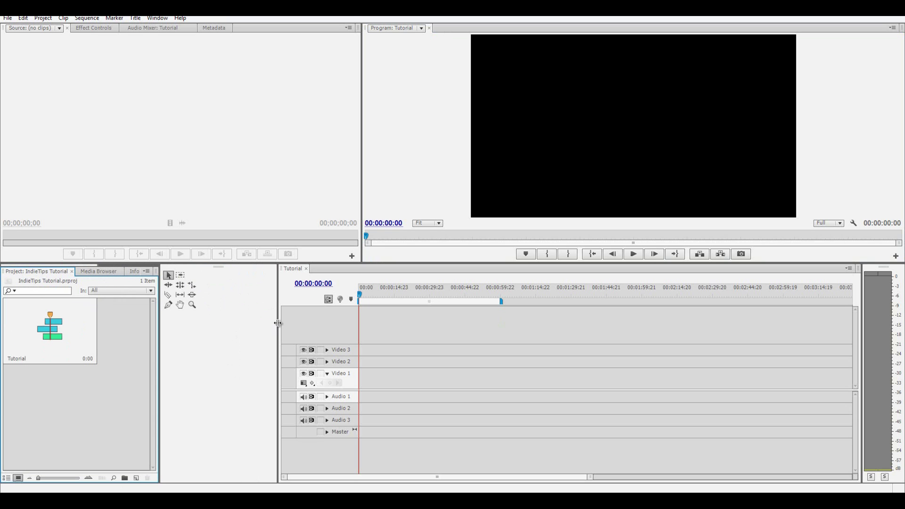
{"action": "left_click_drag", "start_coordinate": [279, 323], "coordinate": [141, 331]}
{"action": "left_click_drag", "start_coordinate": [323, 265], "coordinate": [279, 254]}
Try a workspace layout with a reference monitor, and return to the editing layout with a wider project panel
{"action": "left_click", "coordinate": [157, 18]}
{"action": "mouse_move", "coordinate": [169, 28]}
{"action": "left_click", "coordinate": [308, 41]}
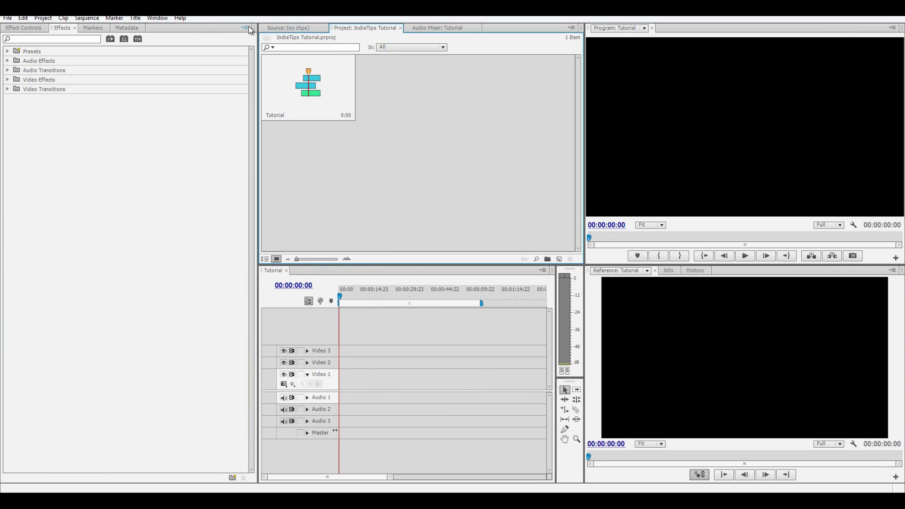
{"action": "left_click_drag", "start_coordinate": [255, 27], "coordinate": [578, 27]}
{"action": "left_click_drag", "start_coordinate": [120, 369], "coordinate": [221, 375]}
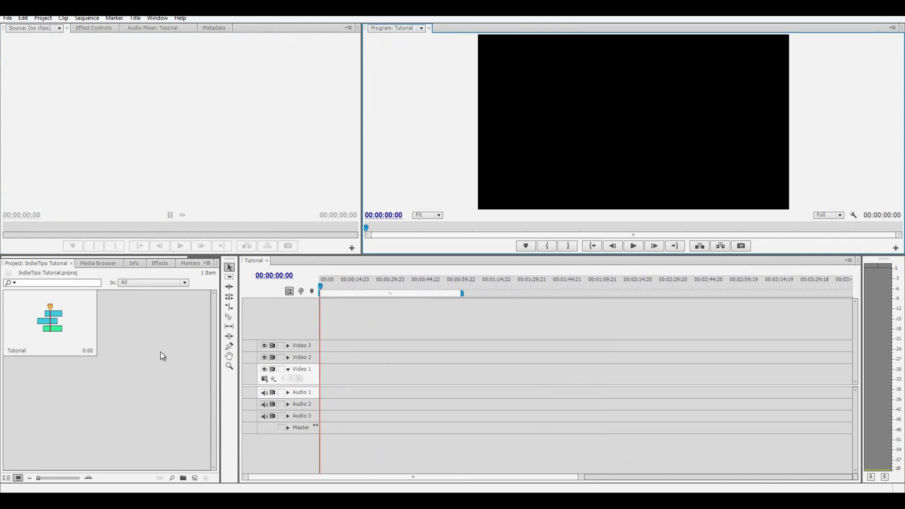
{"action": "left_click", "coordinate": [7, 18]}
{"action": "mouse_move", "coordinate": [22, 18]}
{"action": "left_click", "coordinate": [40, 215]}
{"action": "left_click", "coordinate": [141, 82]}
{"action": "left_click", "coordinate": [419, 274]}
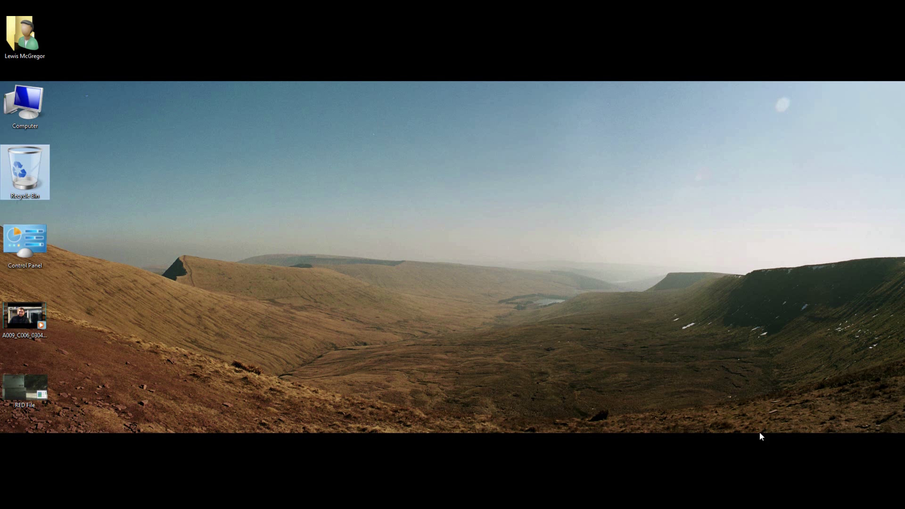
Import the video clip A009_C006_0304PK_001 from the Desktop into the project
{"action": "left_click_drag", "start_coordinate": [24, 315], "coordinate": [156, 420]}
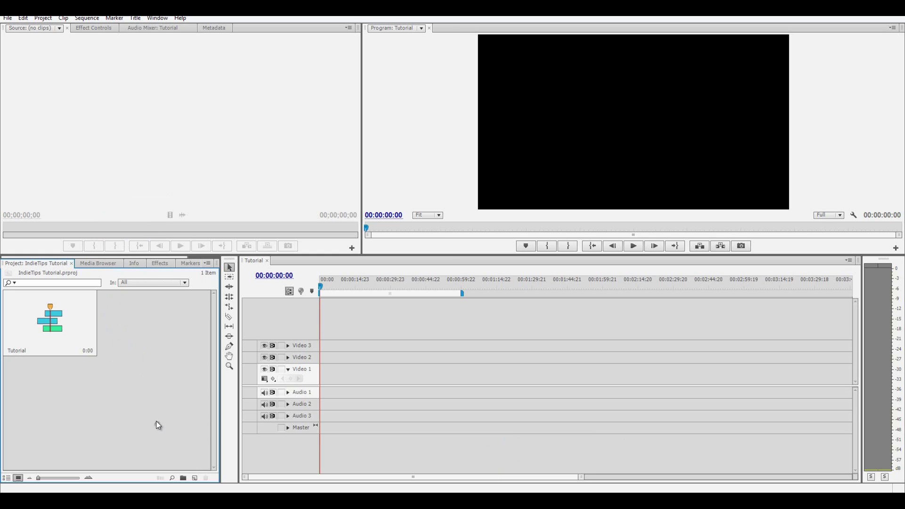
{"action": "double_click", "coordinate": [156, 421]}
{"action": "left_click", "coordinate": [137, 81]}
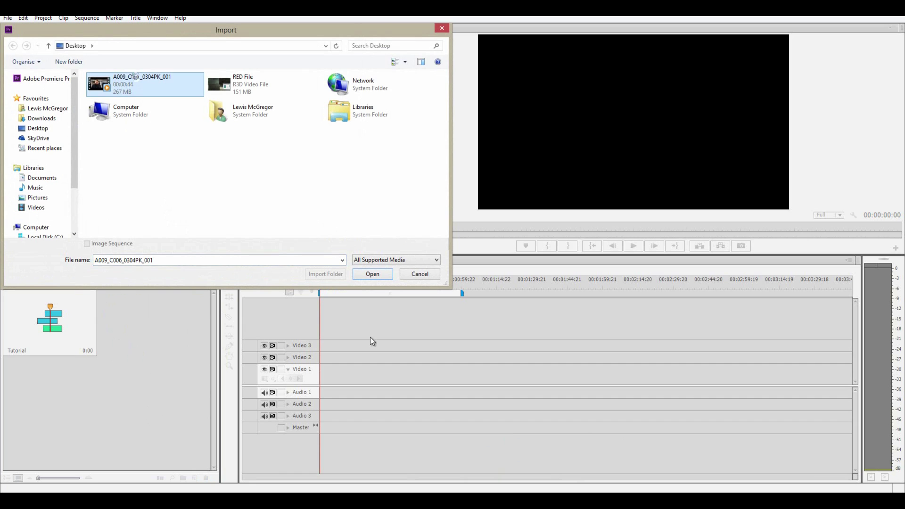
{"action": "left_click", "coordinate": [372, 274]}
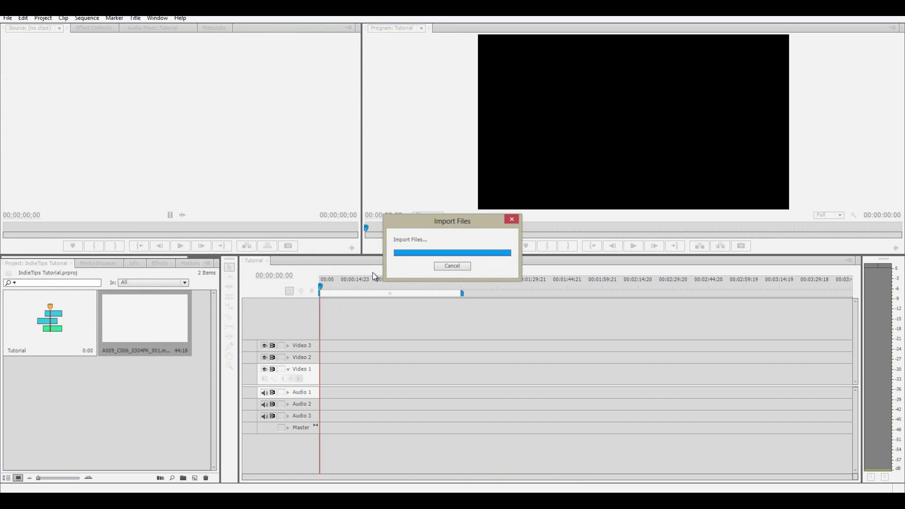
Rename the imported video clip in the project to the first name of the person in the shot
{"action": "right_click", "coordinate": [120, 351]}
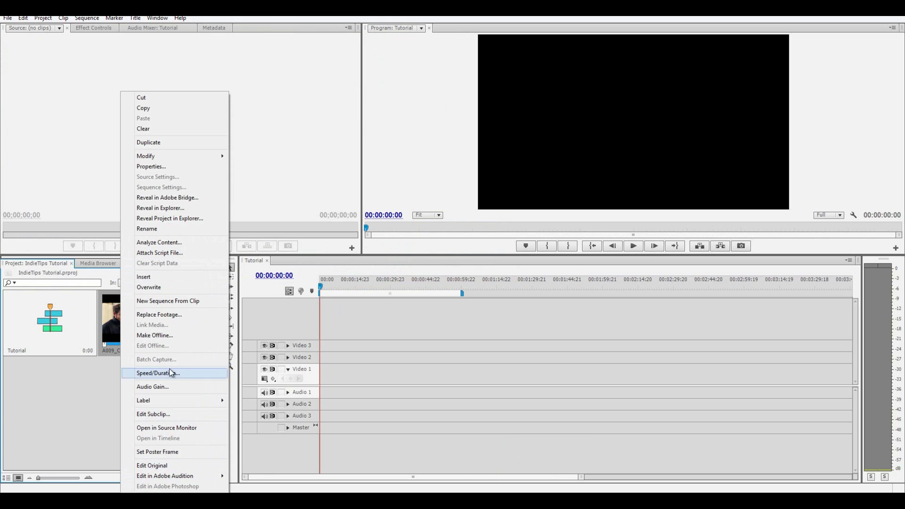
{"action": "left_click", "coordinate": [158, 230]}
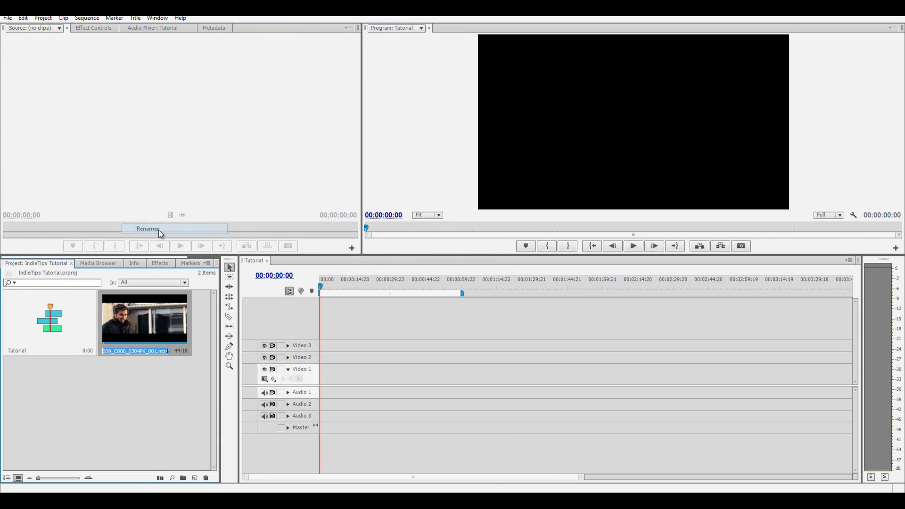
{"action": "type", "text": "Chris"}
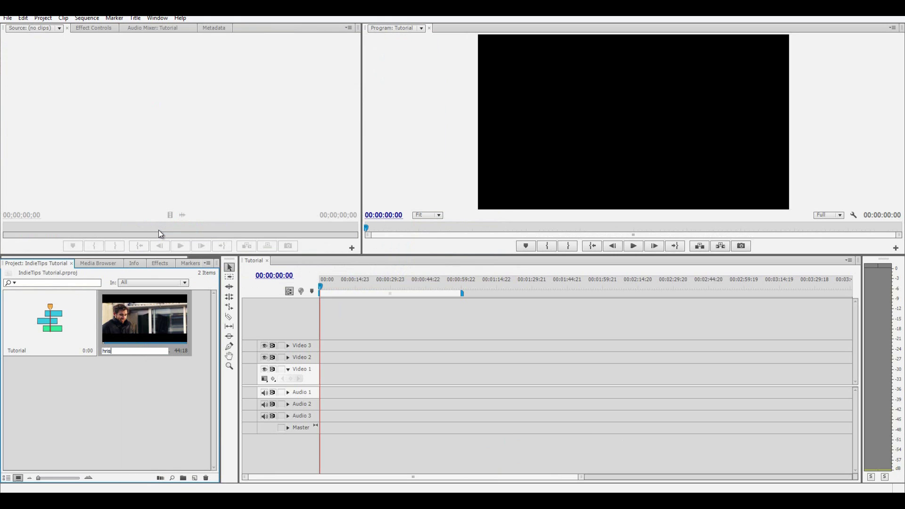
{"action": "left_click", "coordinate": [136, 392]}
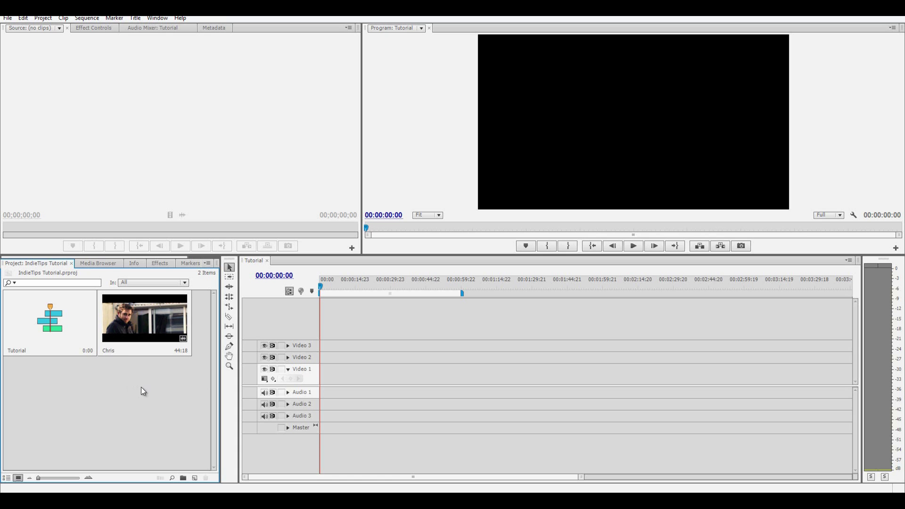
Open the clip in the source monitor and mark a section 00:00:12:18 long with its in point at 14:38:04:03
{"action": "left_click", "coordinate": [136, 317]}
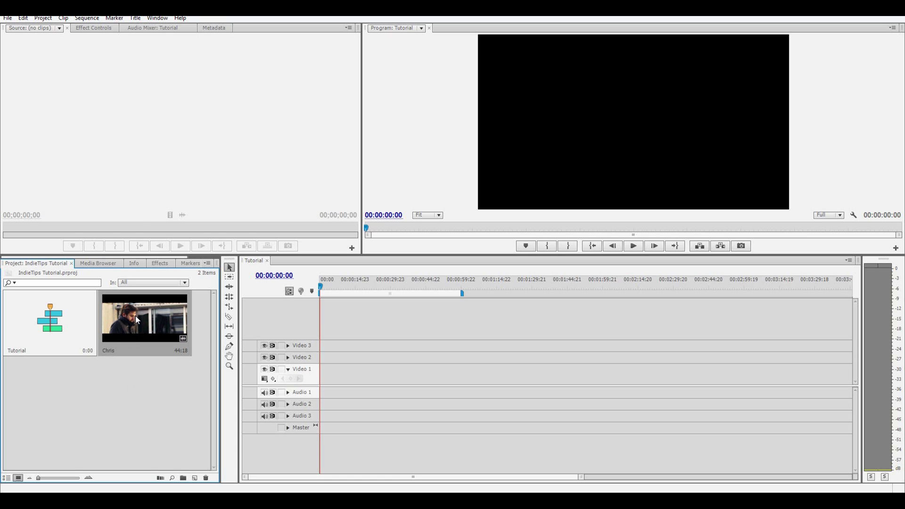
{"action": "double_click", "coordinate": [135, 316]}
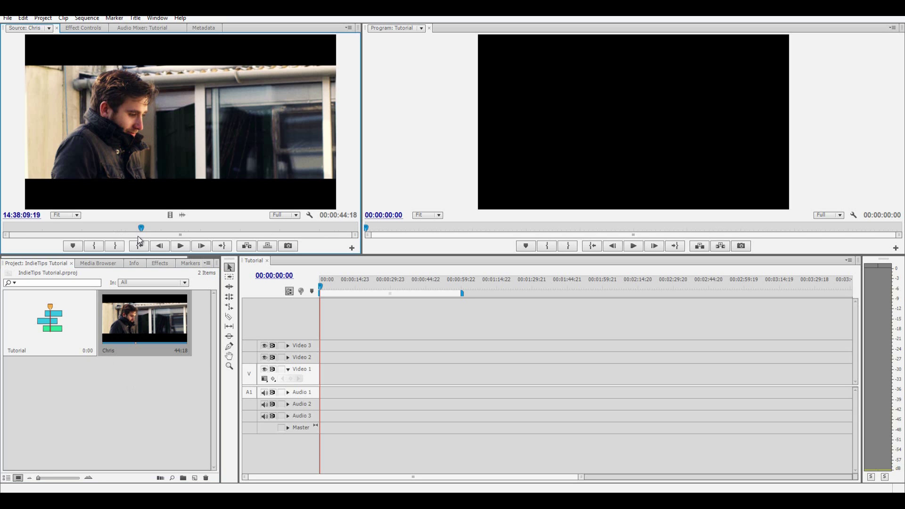
{"action": "left_click_drag", "start_coordinate": [138, 236], "coordinate": [96, 234]}
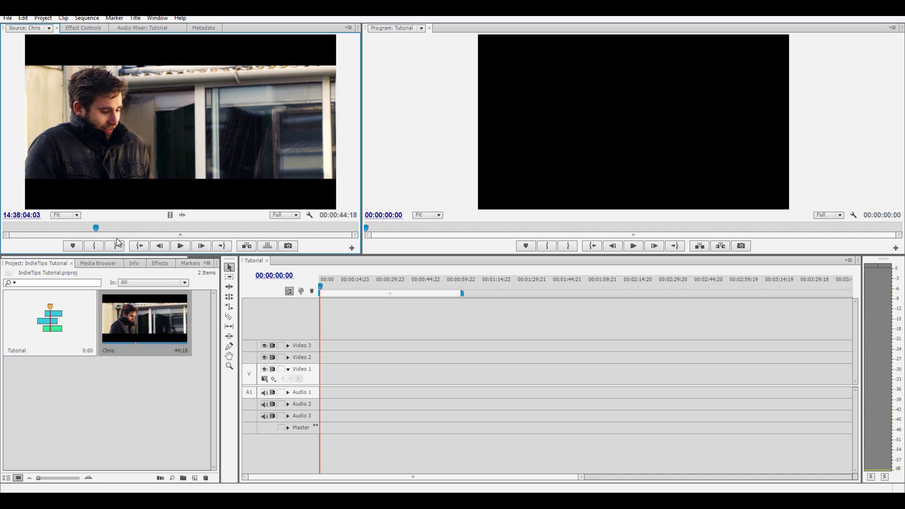
{"action": "key", "text": "i"}
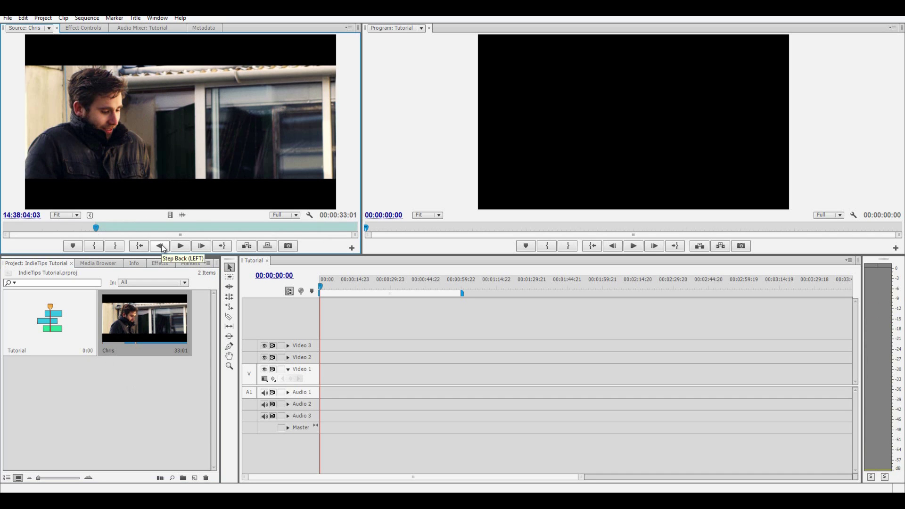
{"action": "left_click", "coordinate": [196, 228]}
{"action": "key", "text": "o"}
{"action": "key", "text": "n"}
{"action": "left_click_drag", "start_coordinate": [197, 229], "coordinate": [135, 229]}
{"action": "key", "text": "v"}
{"action": "left_click_drag", "start_coordinate": [165, 152], "coordinate": [214, 180]}
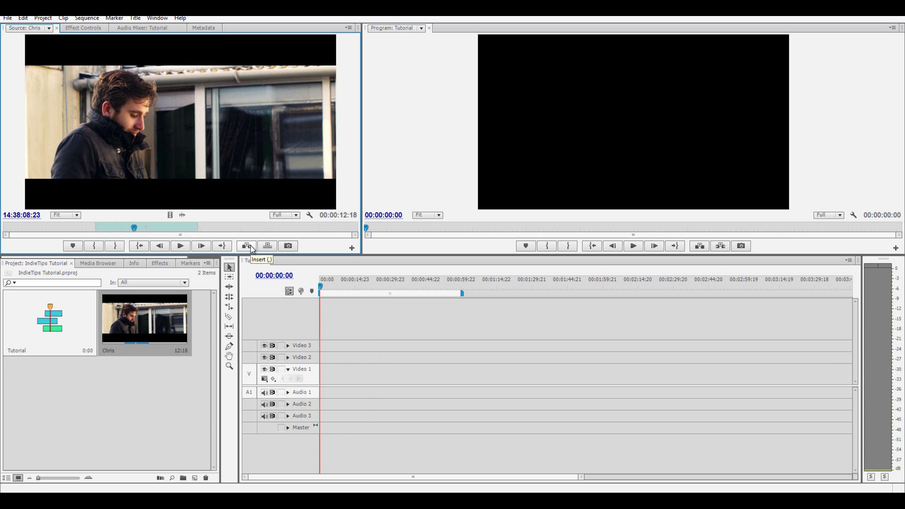
Place the marked clip at the start of Video 1 and change the sequence settings to match it
{"action": "left_click", "coordinate": [118, 410]}
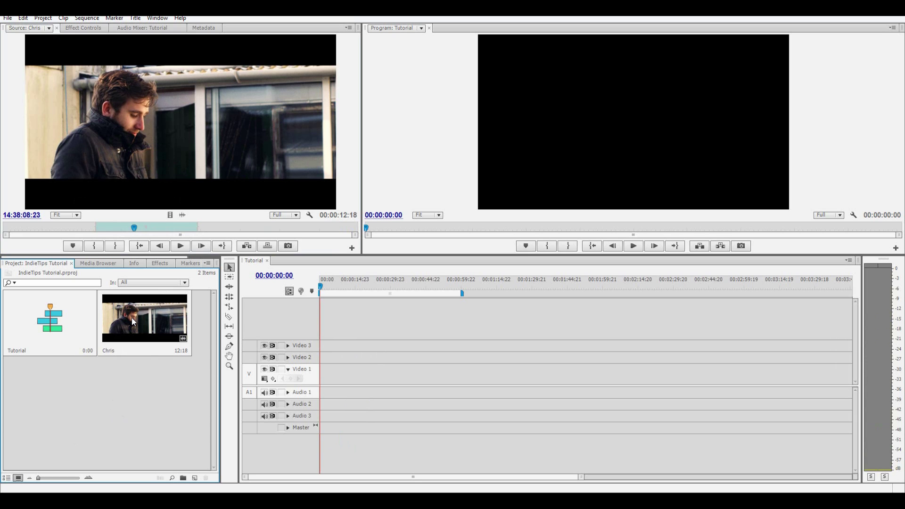
{"action": "left_click_drag", "start_coordinate": [131, 318], "coordinate": [315, 377]}
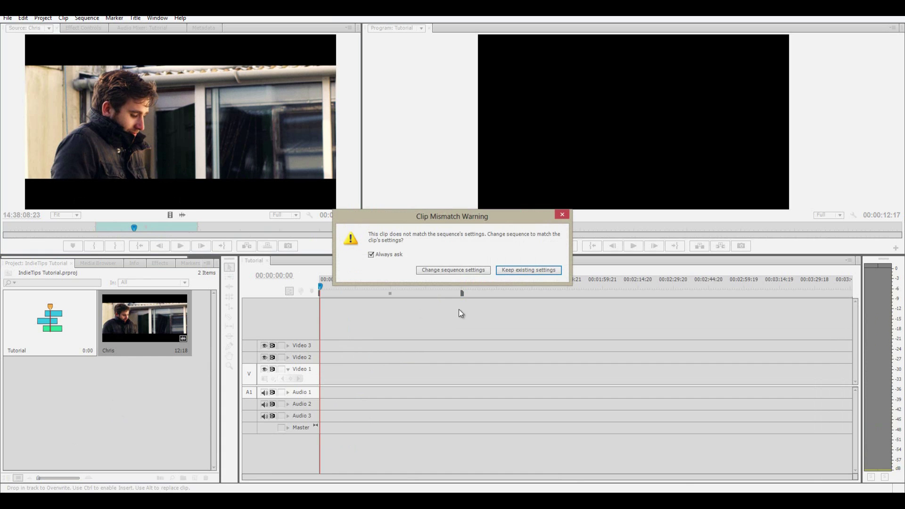
{"action": "left_click", "coordinate": [456, 273]}
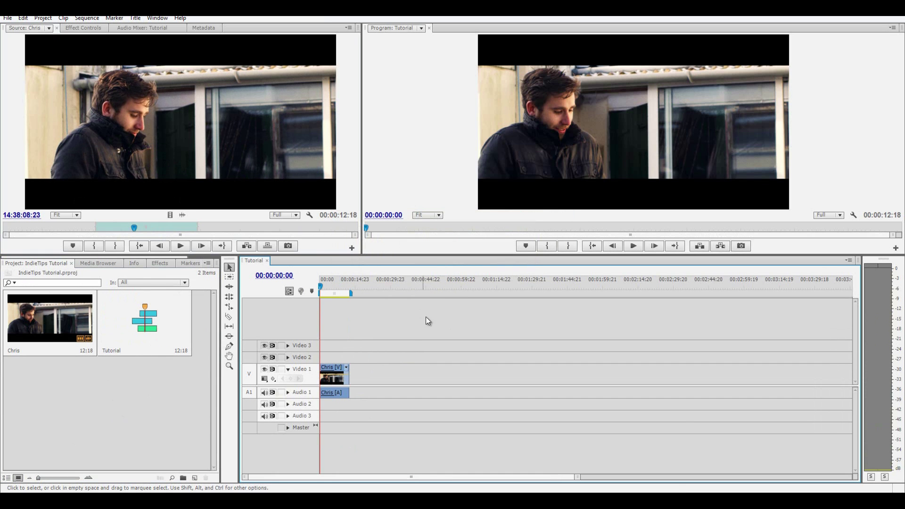
{"action": "left_click_drag", "start_coordinate": [324, 287], "coordinate": [339, 292]}
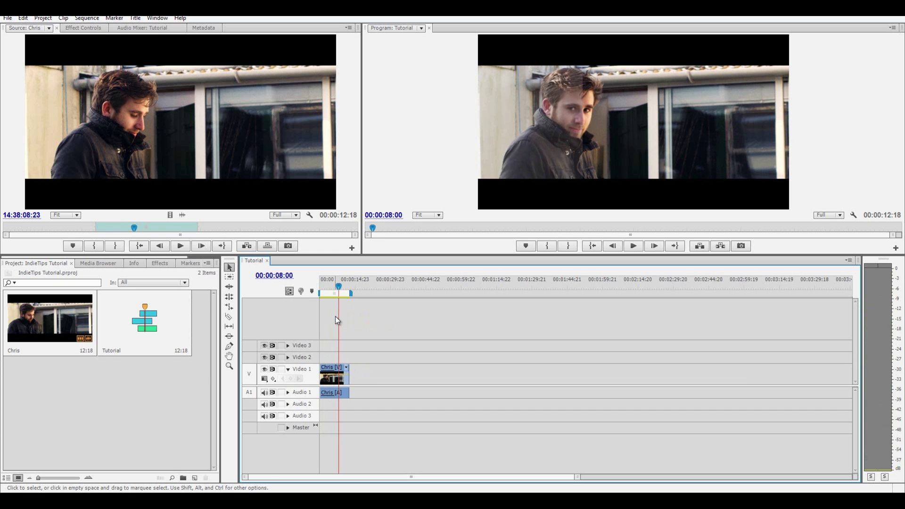
Assign the keyboard shortcut S to the Razor Tool and C to the sequence's Snap command
{"action": "left_click", "coordinate": [23, 18]}
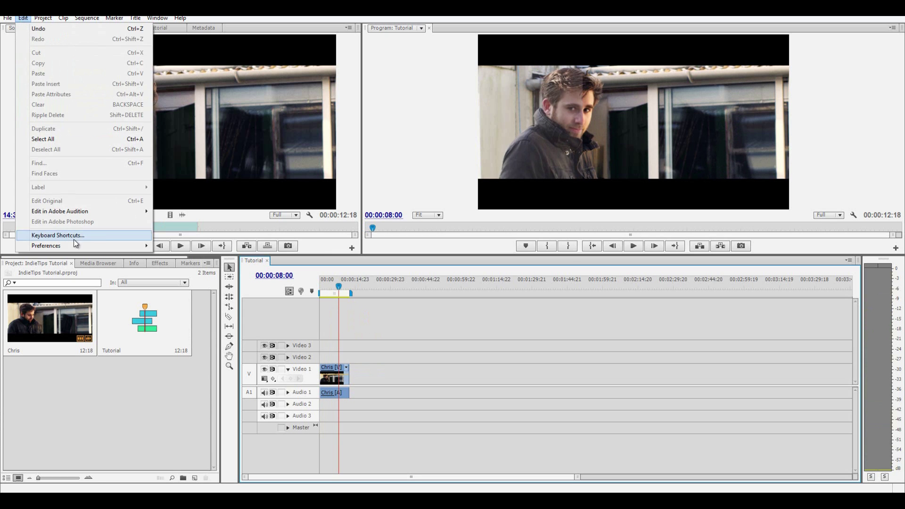
{"action": "left_click", "coordinate": [57, 235]}
{"action": "scroll", "coordinate": [551, 205], "scroll_direction": "down", "scroll_amount": 10}
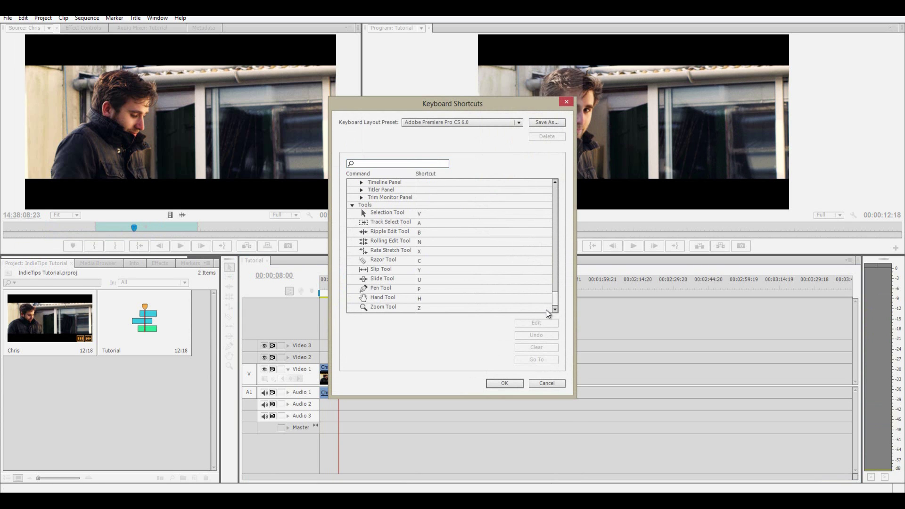
{"action": "left_click", "coordinate": [424, 262]}
{"action": "key", "text": "s"}
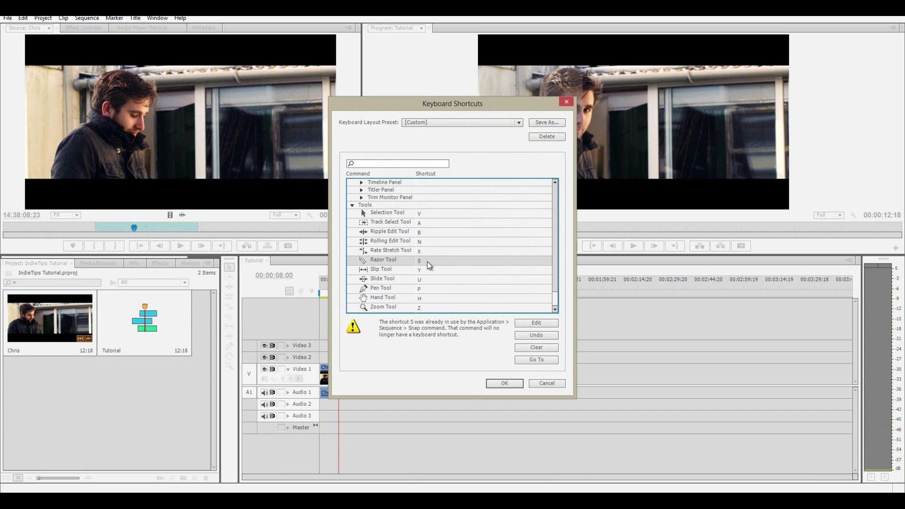
{"action": "left_click", "coordinate": [551, 360]}
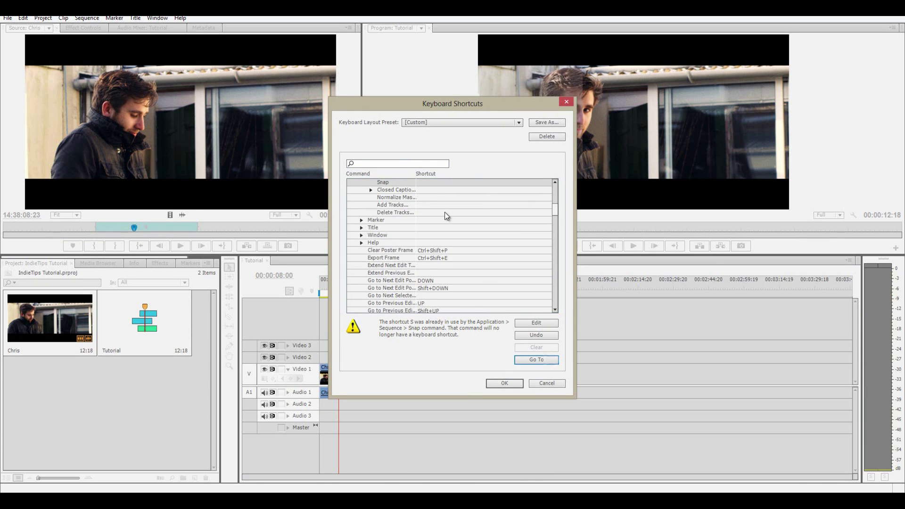
{"action": "left_click", "coordinate": [429, 181]}
{"action": "key", "text": "c"}
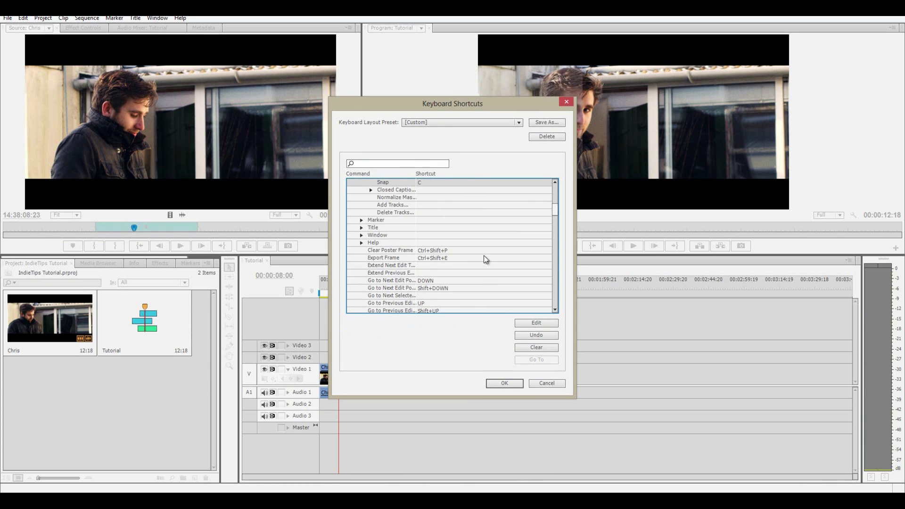
Find the work area commands and assign B to the first Set Work Area command and N to the second
{"action": "left_click", "coordinate": [413, 164]}
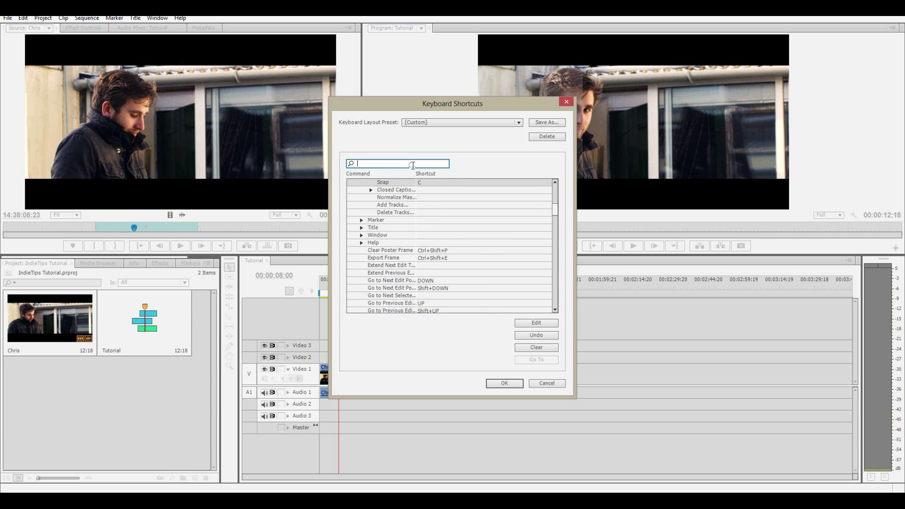
{"action": "type", "text": "wo"}
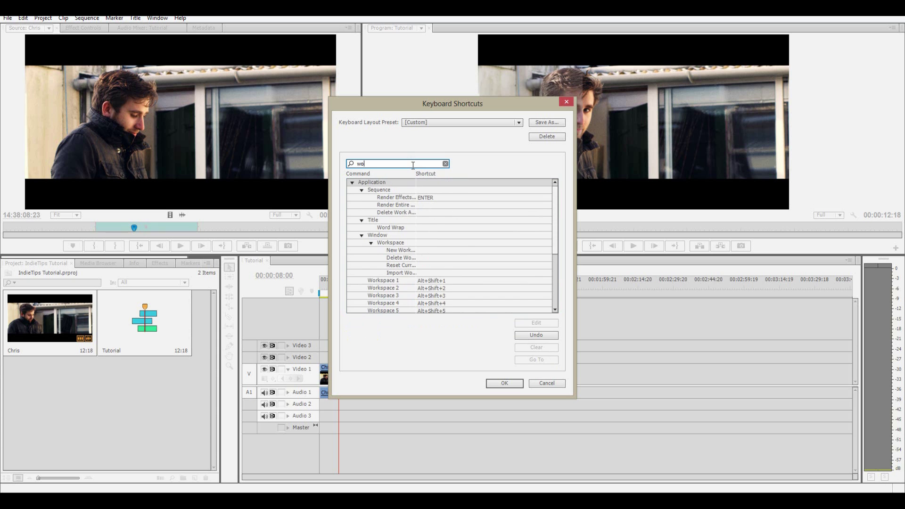
{"action": "type", "text": "rk area"}
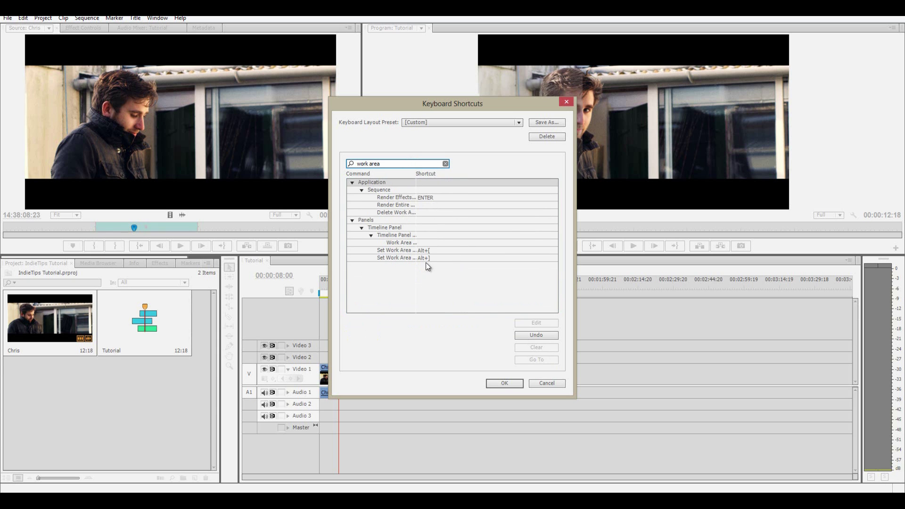
{"action": "left_click", "coordinate": [432, 251]}
{"action": "key", "text": "b"}
{"action": "left_click", "coordinate": [428, 256]}
{"action": "key", "text": "n"}
Assign R to the Ripple Edit Tool and Shift+R to the Rolling Edit Tool, and apply the shortcut changes
{"action": "triple_click", "coordinate": [392, 164]}
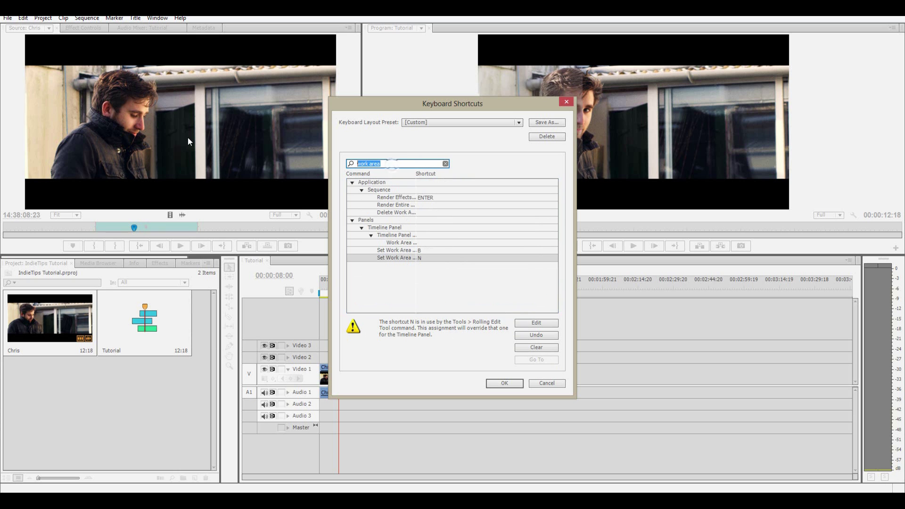
{"action": "key", "text": "BackSpace"}
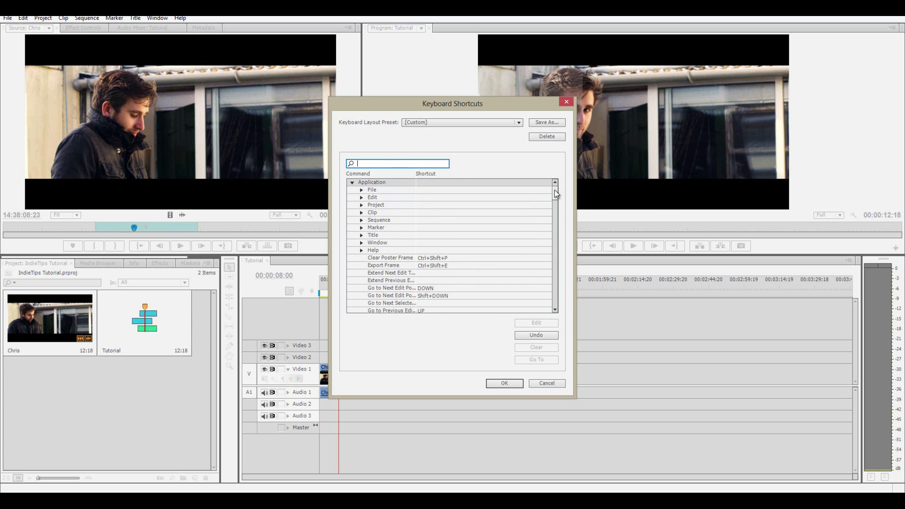
{"action": "left_click_drag", "start_coordinate": [555, 189], "coordinate": [556, 296]}
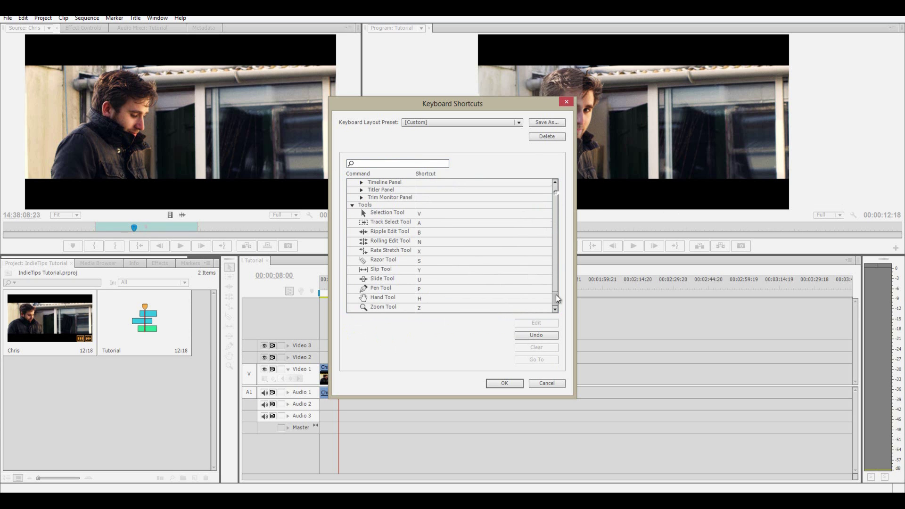
{"action": "left_click", "coordinate": [423, 233]}
{"action": "left_click", "coordinate": [424, 244]}
{"action": "key", "text": "shift+r"}
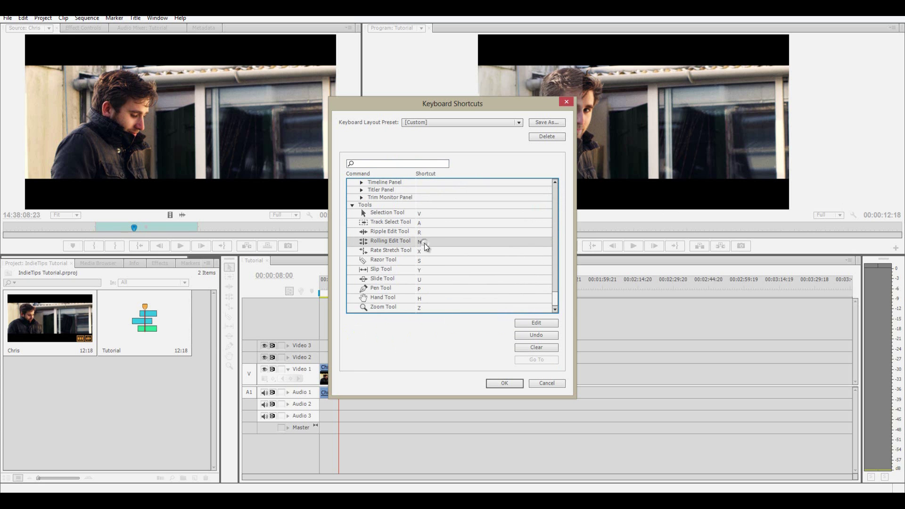
{"action": "left_click", "coordinate": [499, 381]}
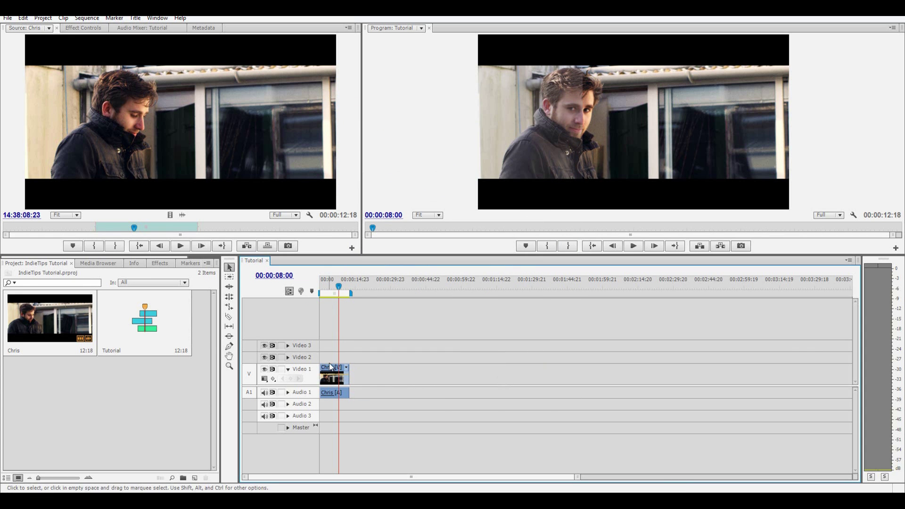
Play back a few seconds of the sequence from a point early in the clip
{"action": "left_click", "coordinate": [330, 288]}
{"action": "key", "text": "space"}
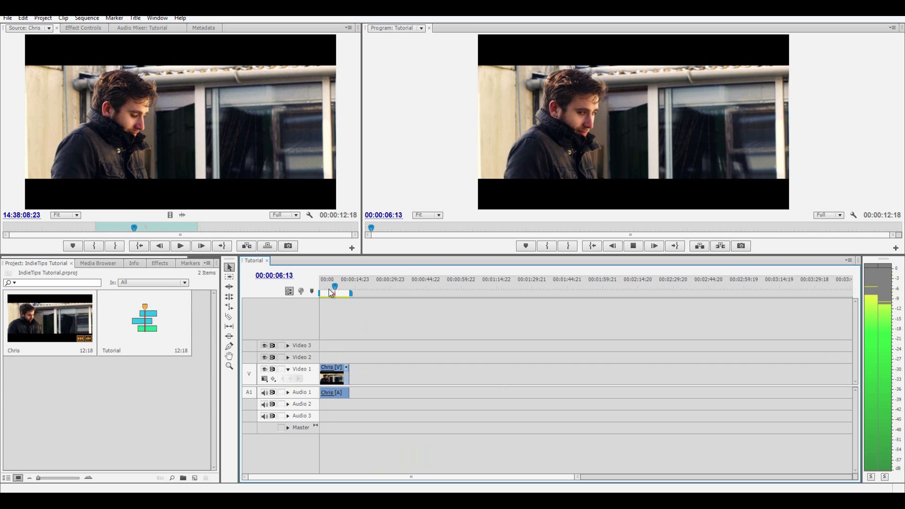
{"action": "key", "text": "space"}
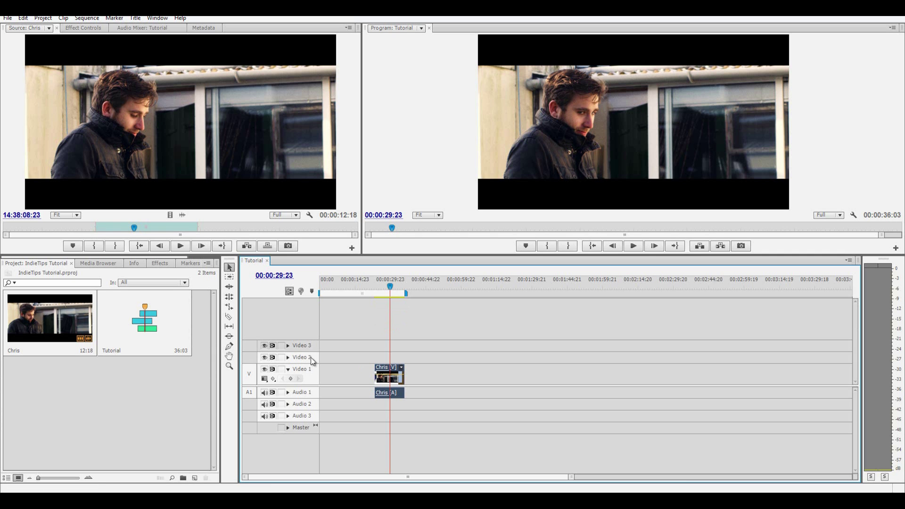
Try adding one video track and one audio track to the sequence, and undo the addition
{"action": "right_click", "coordinate": [304, 325]}
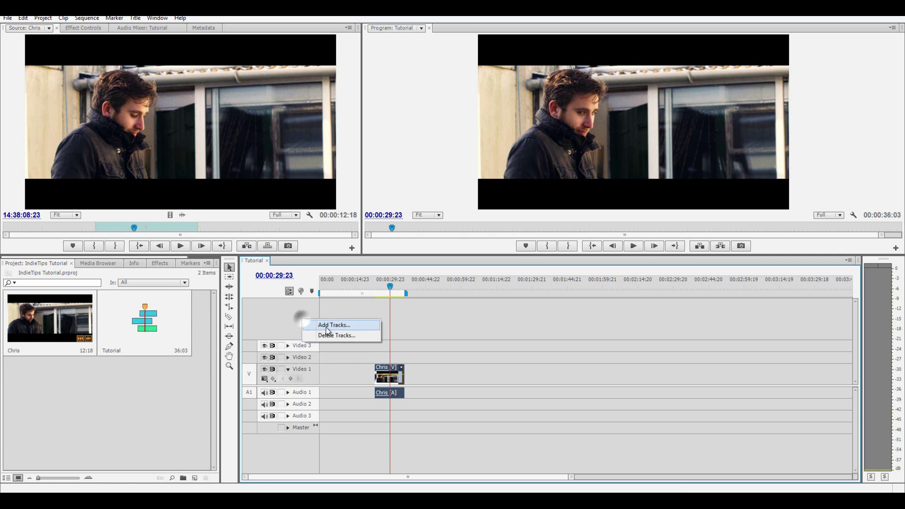
{"action": "left_click", "coordinate": [328, 327]}
{"action": "key", "text": "Return"}
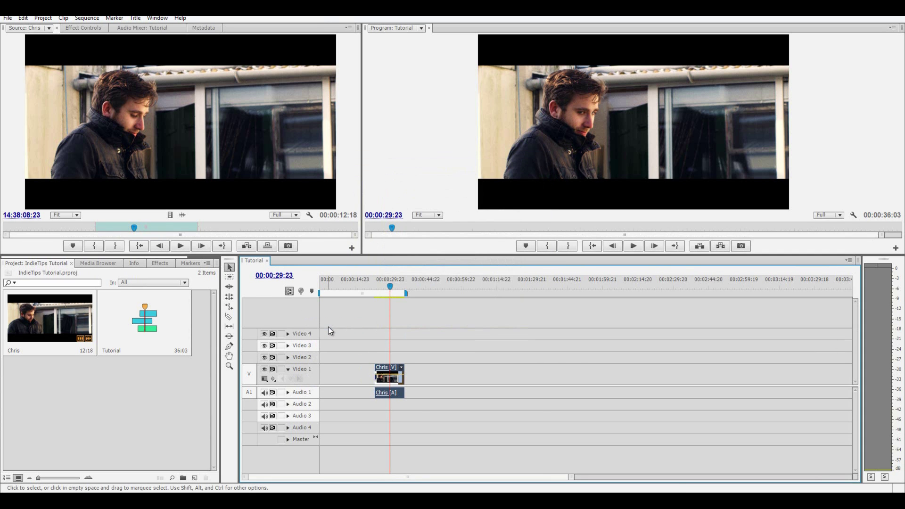
{"action": "key", "text": "ctrl+z"}
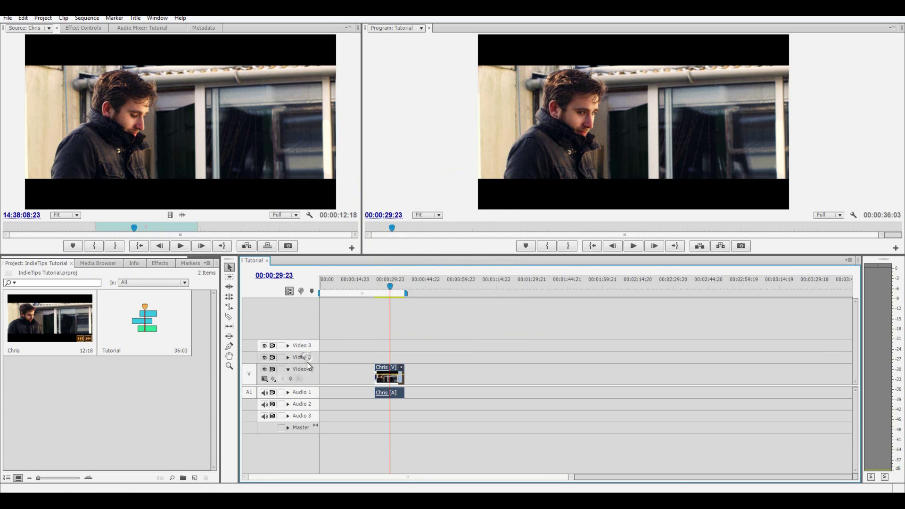
Try other clip display styles for the Video 1 track and look at its keyframe display options
{"action": "mouse_move", "coordinate": [385, 373]}
{"action": "left_mouse_down"}
{"action": "mouse_move", "coordinate": [383, 345]}
{"action": "mouse_move", "coordinate": [385, 372]}
{"action": "left_mouse_up"}
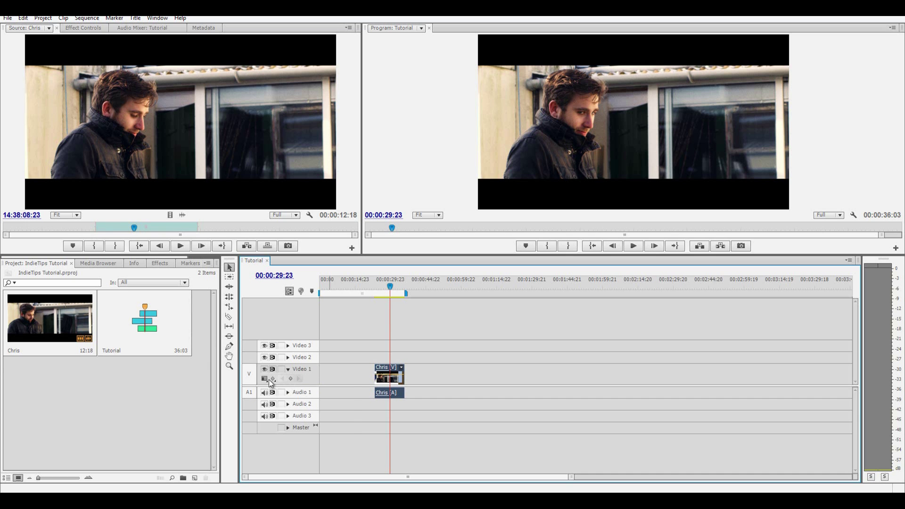
{"action": "left_click", "coordinate": [265, 379]}
{"action": "left_click", "coordinate": [293, 411]}
{"action": "left_click", "coordinate": [265, 379]}
{"action": "left_click", "coordinate": [289, 400]}
{"action": "left_click", "coordinate": [273, 379]}
{"action": "left_click", "coordinate": [309, 375]}
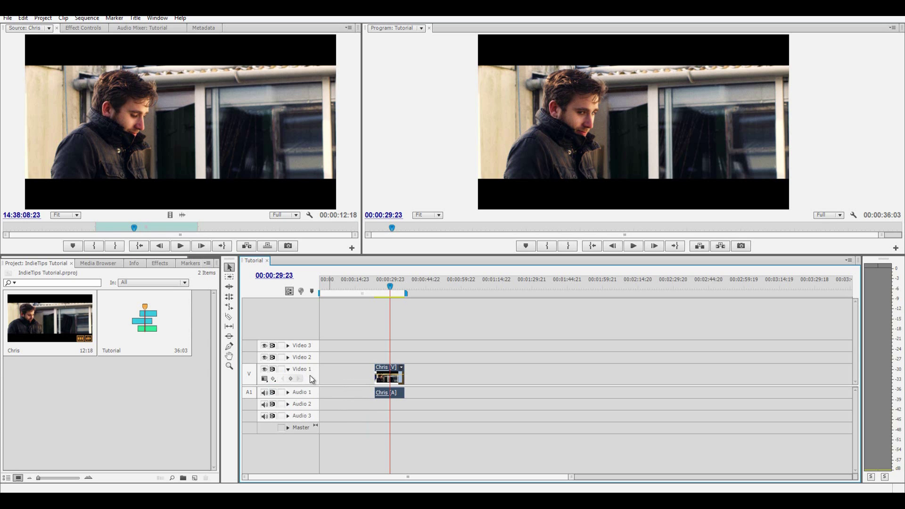
Overwrite the marked source section onto Video 2 and Audio 2 ahead of the existing clip, and move the playhead to 00:00:56:08
{"action": "left_click", "coordinate": [312, 357]}
{"action": "left_click", "coordinate": [309, 409]}
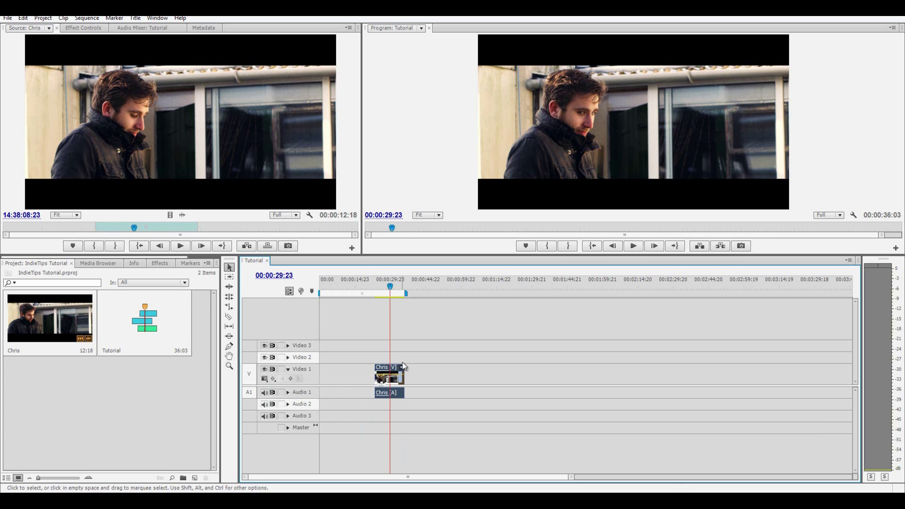
{"action": "left_click", "coordinate": [341, 285]}
{"action": "key", "text": "period"}
{"action": "left_click", "coordinate": [452, 287]}
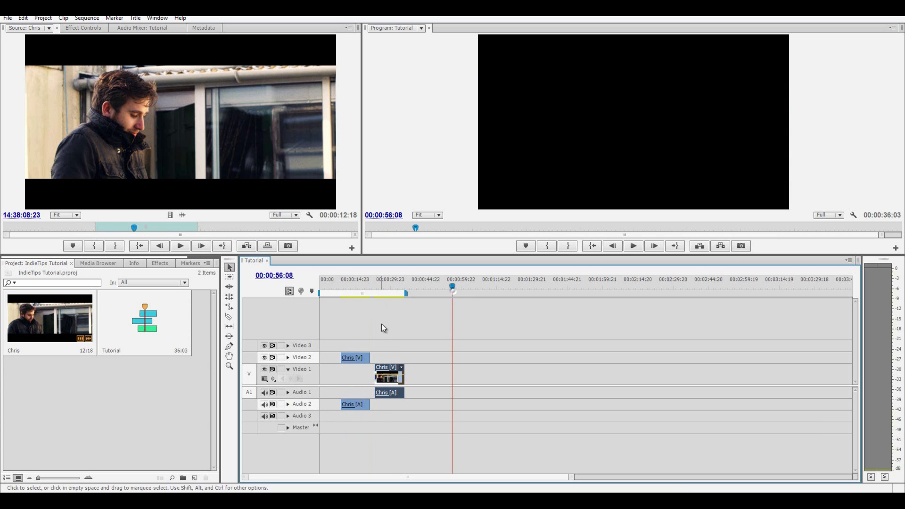
Target Video 3 and change the audio track targeting, and try overwriting the marked source section at 00:00:56:08
{"action": "left_click", "coordinate": [308, 346]}
{"action": "left_click", "coordinate": [311, 408]}
{"action": "key", "text": "period"}
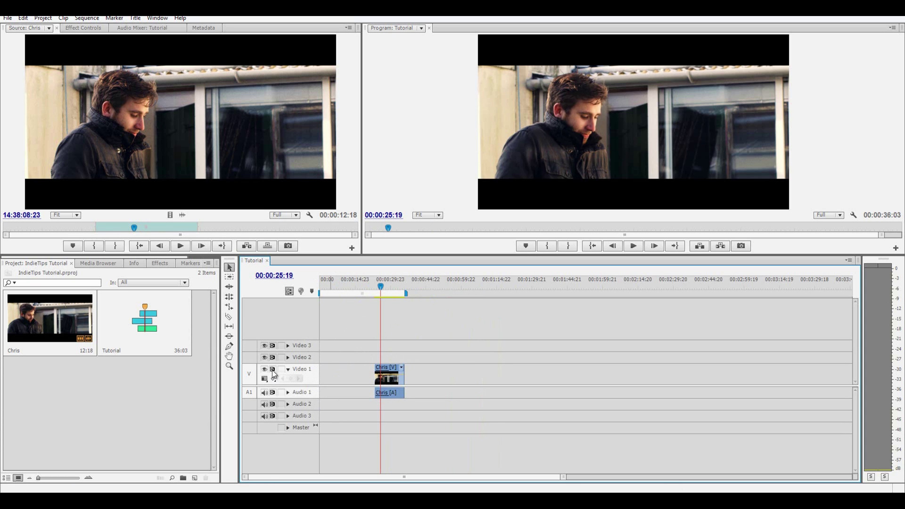
Turn the Video 1 track output off and back on, and expand the Audio 1 track
{"action": "left_click", "coordinate": [265, 370]}
{"action": "left_click", "coordinate": [265, 370]}
{"action": "left_click", "coordinate": [288, 393]}
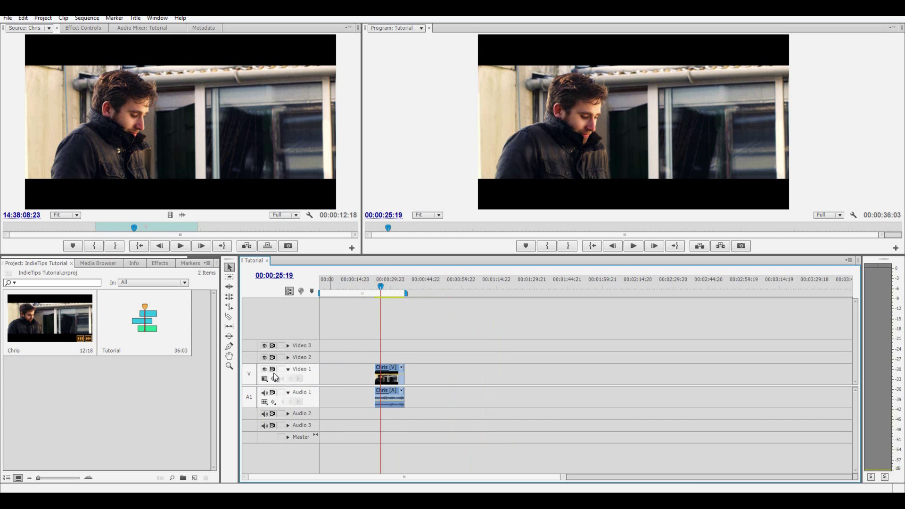
Switch the sync lock off and back on for the Video 1 and Audio 1 tracks
{"action": "left_click", "coordinate": [272, 369]}
{"action": "left_click", "coordinate": [274, 393]}
{"action": "left_click", "coordinate": [272, 370]}
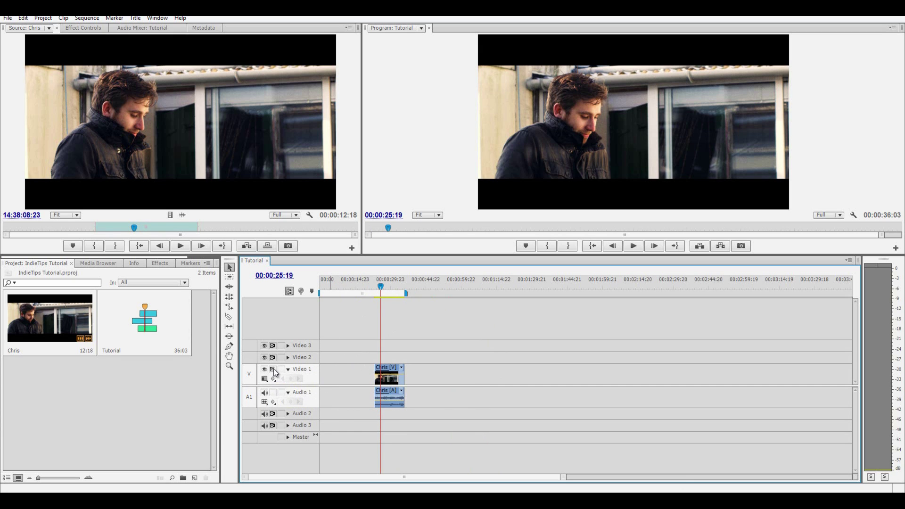
{"action": "left_click", "coordinate": [274, 396]}
Paste a copy of the clip on Video 1 and Audio 1, and move it beyond the first clip so it ends at 00:00:57:04
{"action": "left_click", "coordinate": [393, 380]}
{"action": "key", "text": "ctrl+c"}
{"action": "key", "text": "ctrl+v"}
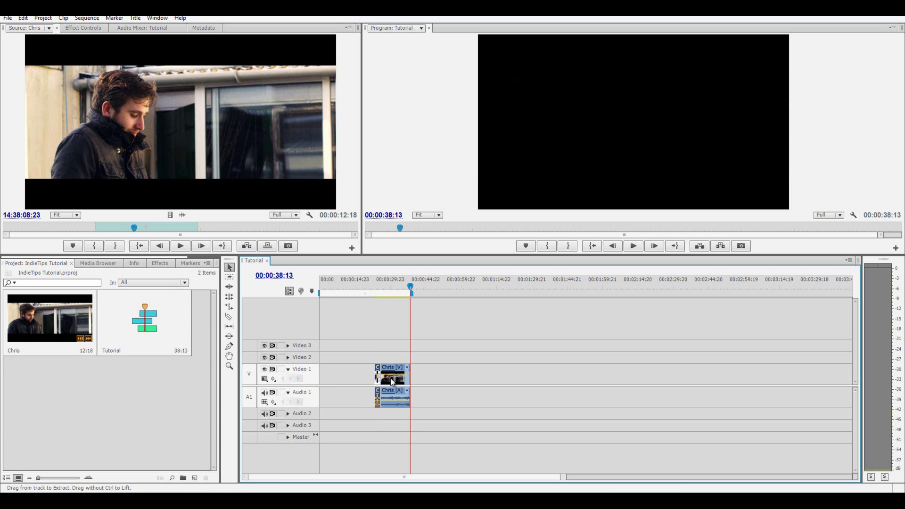
{"action": "left_click_drag", "start_coordinate": [394, 380], "coordinate": [441, 380]}
{"action": "left_click_drag", "start_coordinate": [384, 380], "coordinate": [453, 382]}
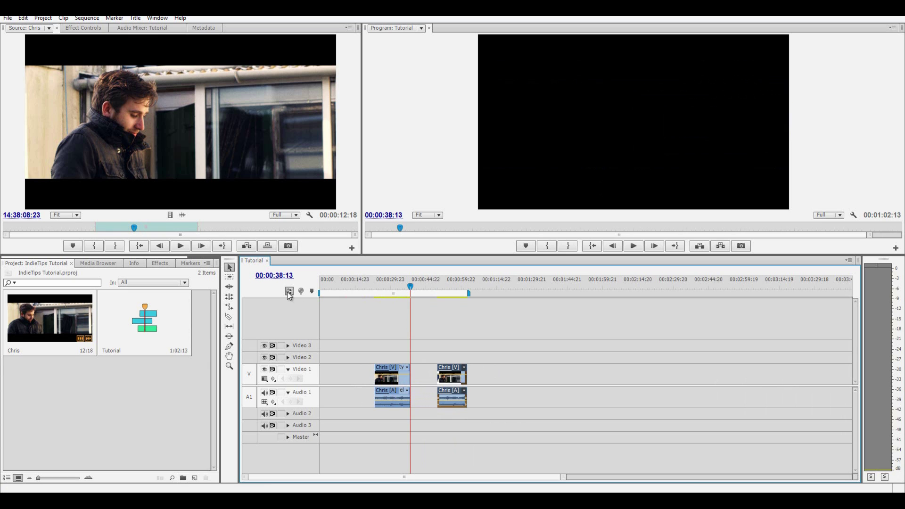
{"action": "mouse_move", "coordinate": [453, 385]}
{"action": "left_mouse_down"}
{"action": "mouse_move", "coordinate": [380, 385]}
{"action": "mouse_move", "coordinate": [444, 390]}
{"action": "left_mouse_up"}
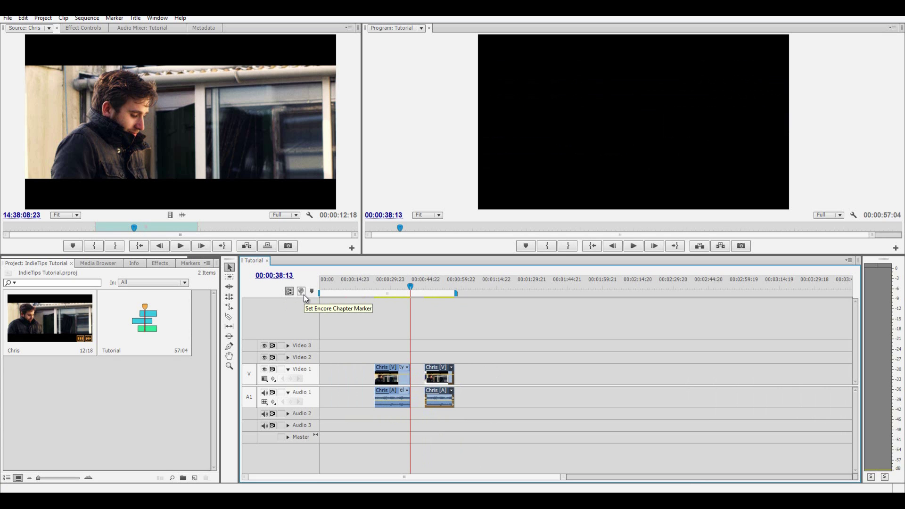
Add a marker to the sequence at 00:00:27:19 and name it Error
{"action": "left_click", "coordinate": [385, 282]}
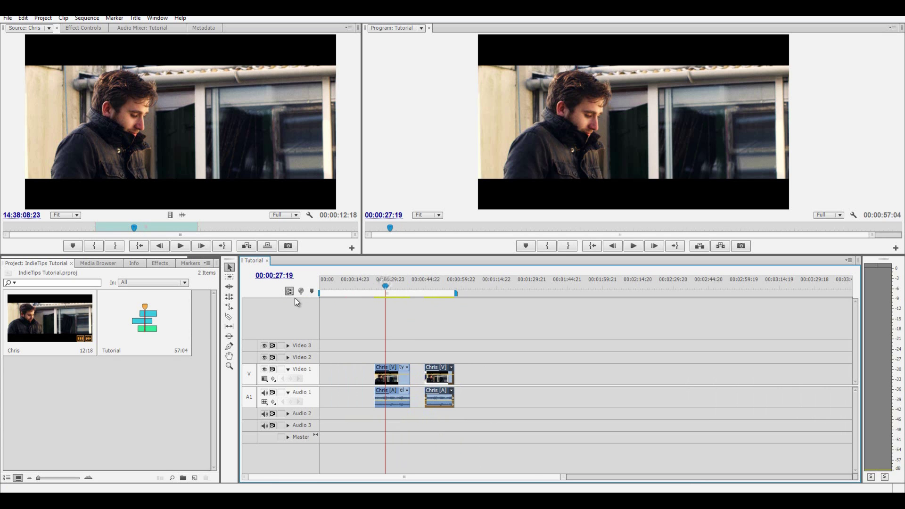
{"action": "left_click", "coordinate": [311, 292]}
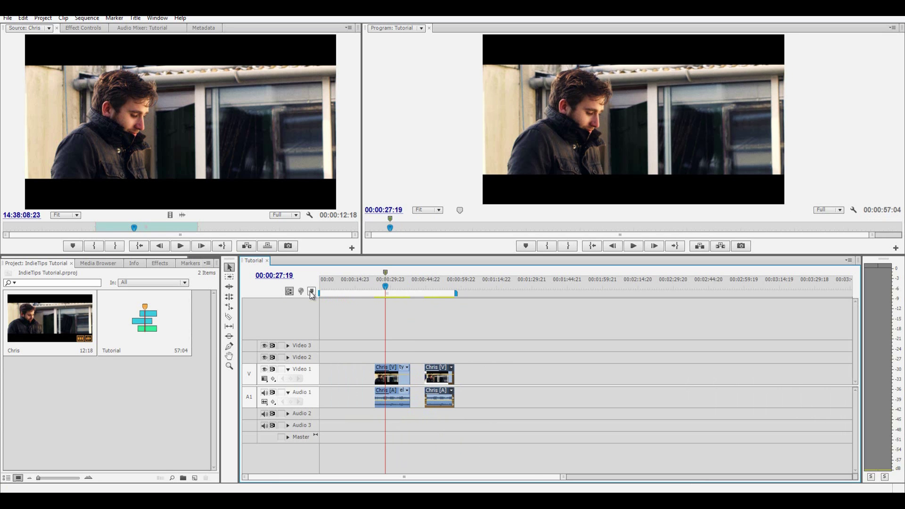
{"action": "double_click", "coordinate": [385, 271]}
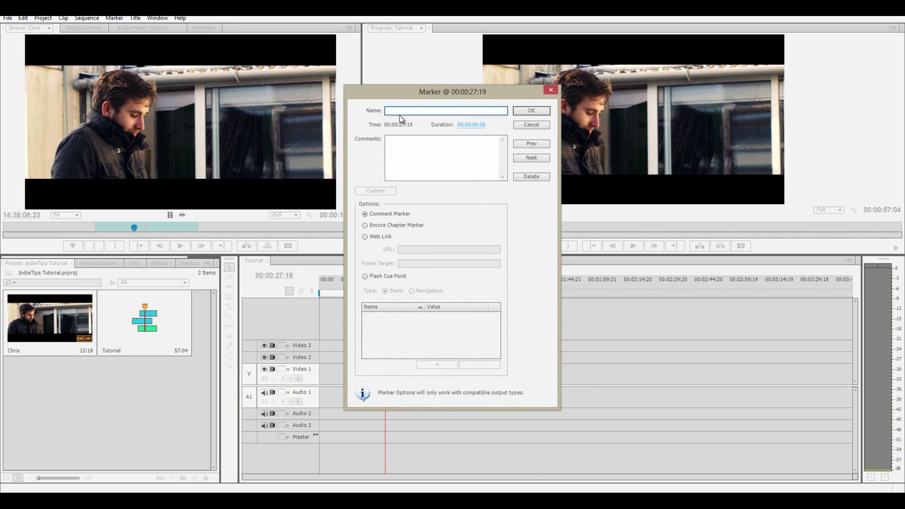
{"action": "type", "text": "Error"}
{"action": "key", "text": "Tab"}
Comment the marker with a greeting by name, "There's a boom in shot on this frame, can you fix this please?" and "Cheers, Big Ears"
{"action": "type", "text": "Hi Dave,"}
{"action": "key", "text": "Return"}
{"action": "key", "text": "Return"}
{"action": "type", "text": "There's a boom in s"}
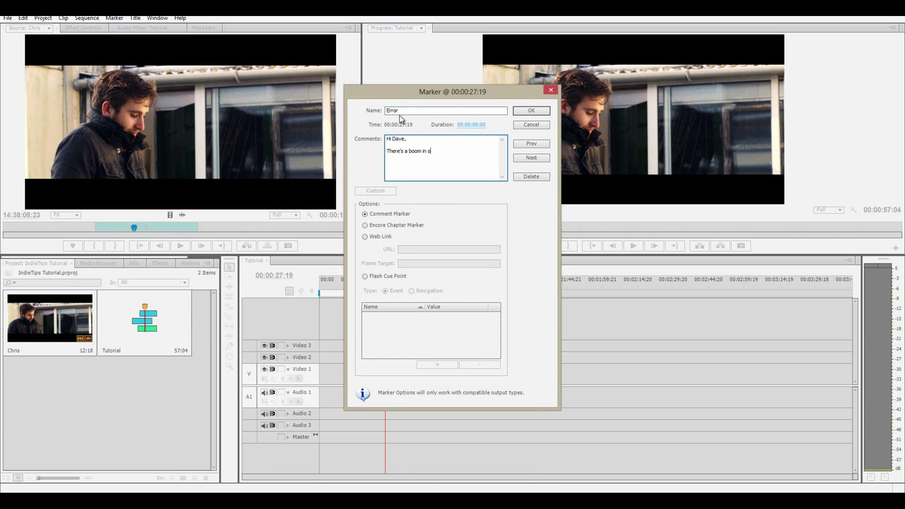
{"action": "type", "text": "hot on this frame, can you fix this please?"}
{"action": "key", "text": "Return"}
{"action": "key", "text": "Return"}
{"action": "type", "text": "Cheers, Big Ears"}
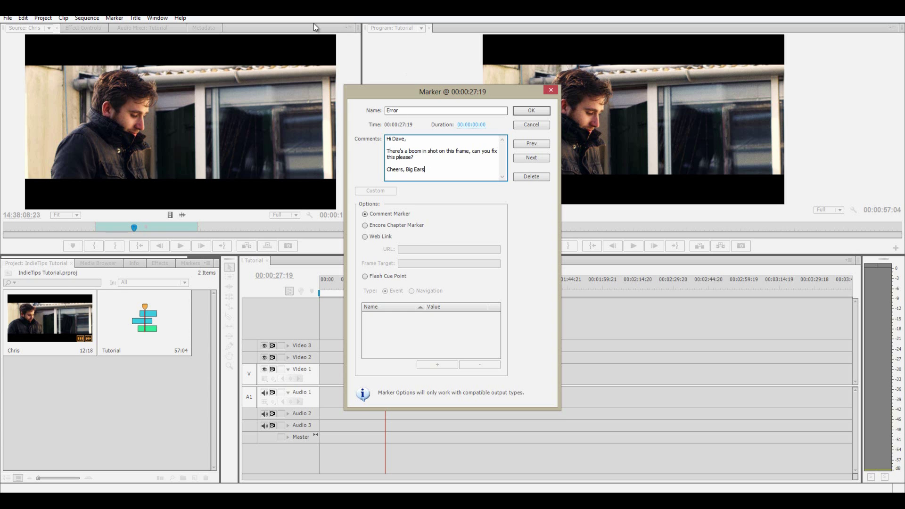
{"action": "left_click", "coordinate": [531, 111]}
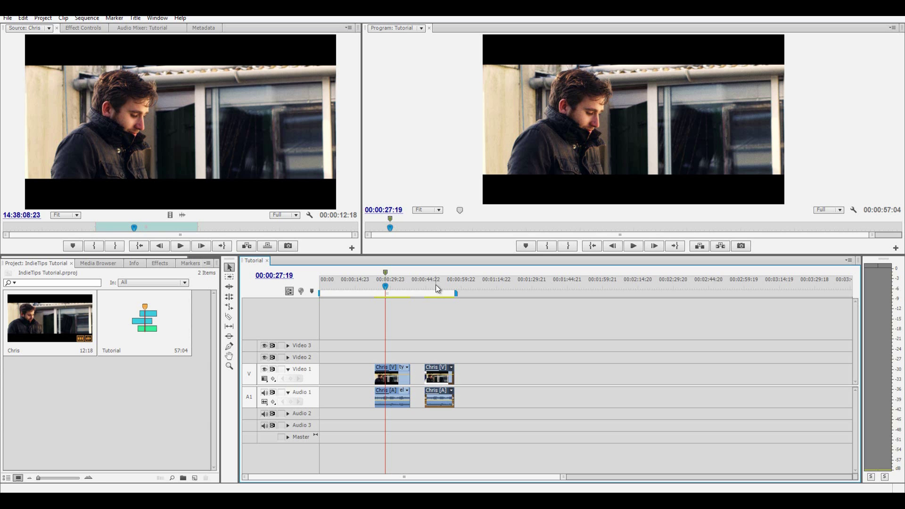
Play back a few seconds of the sequence from the marker, and scrub the playhead back to 00:00:29:21
{"action": "key", "text": "space"}
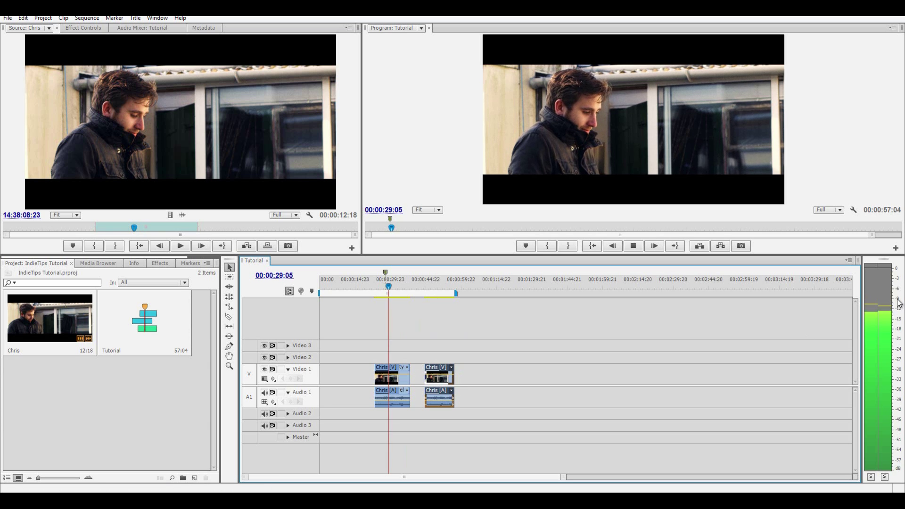
{"action": "key", "text": "space"}
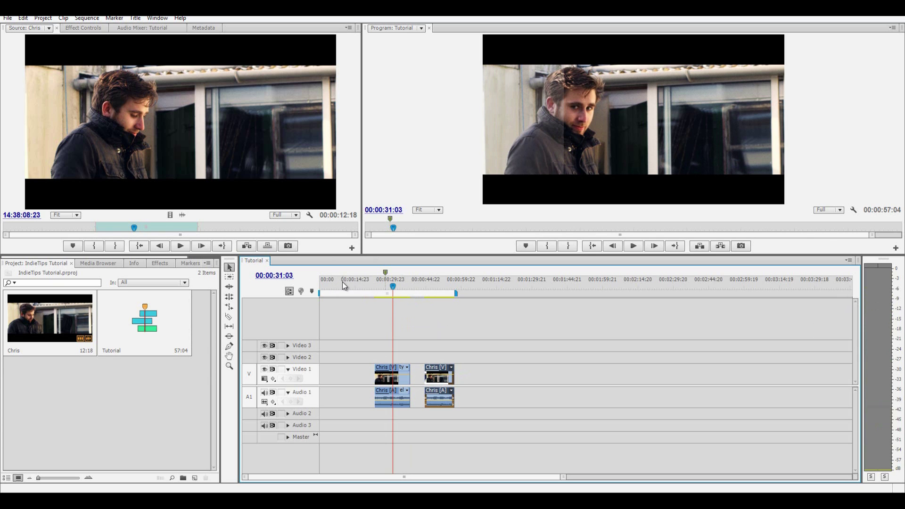
{"action": "left_click_drag", "start_coordinate": [286, 284], "coordinate": [271, 285]}
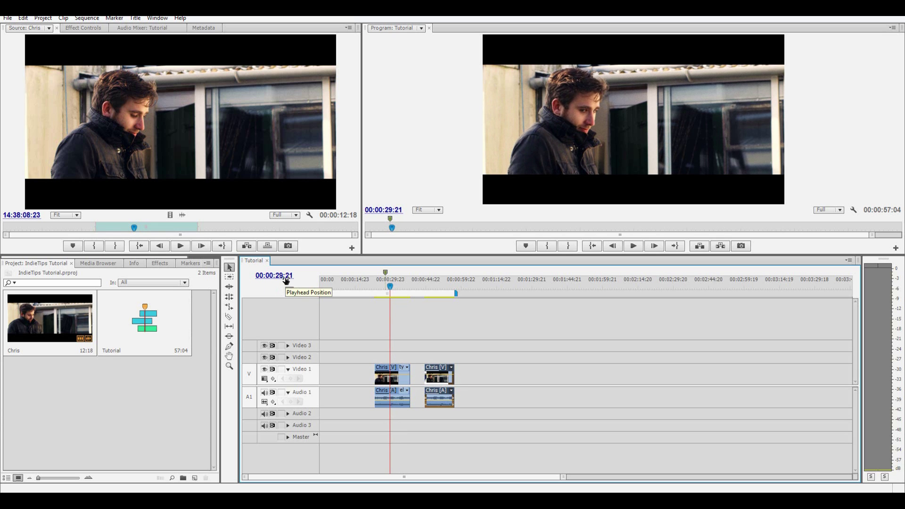
Set the work area to run from 00:00:24:19 to 00:00:35:14
{"action": "left_click", "coordinate": [406, 294]}
{"action": "left_click", "coordinate": [378, 286]}
{"action": "key", "text": "alt+["}
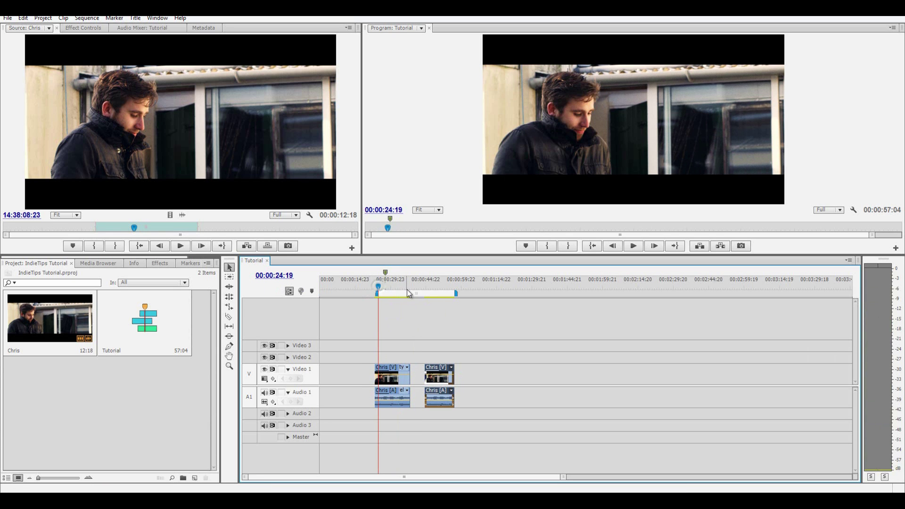
{"action": "left_click", "coordinate": [404, 282]}
{"action": "key", "text": "alt+]"}
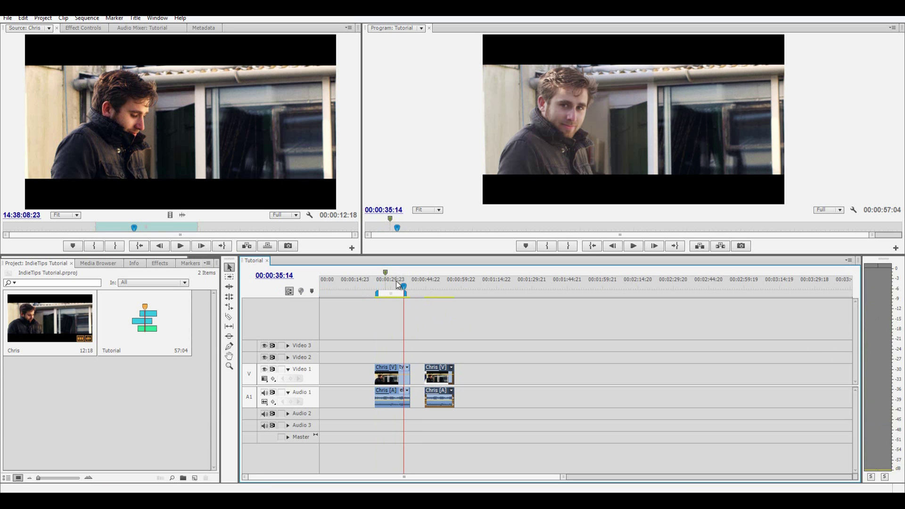
Play a short stretch inside the work area, and extend the work area's start to a point ahead of the first clip
{"action": "left_click", "coordinate": [381, 285]}
{"action": "key", "text": "space"}
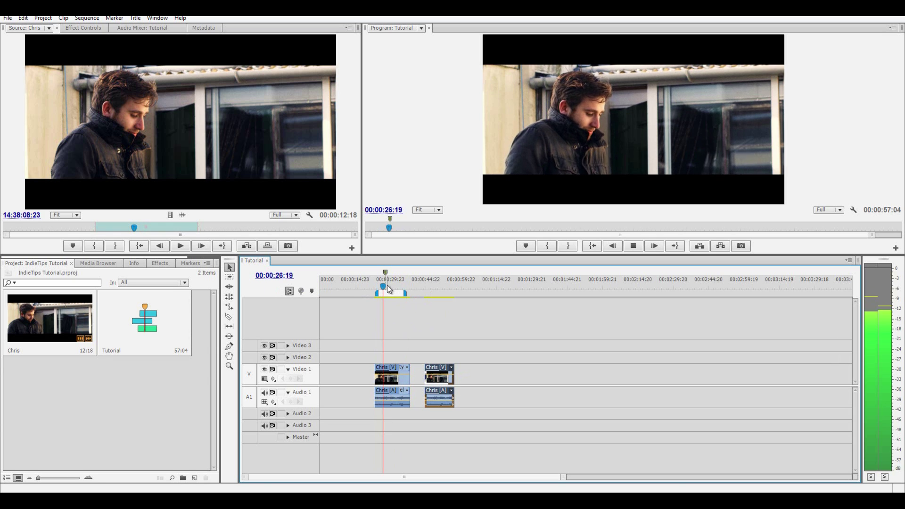
{"action": "key", "text": "space"}
{"action": "left_click_drag", "start_coordinate": [377, 294], "coordinate": [361, 294]}
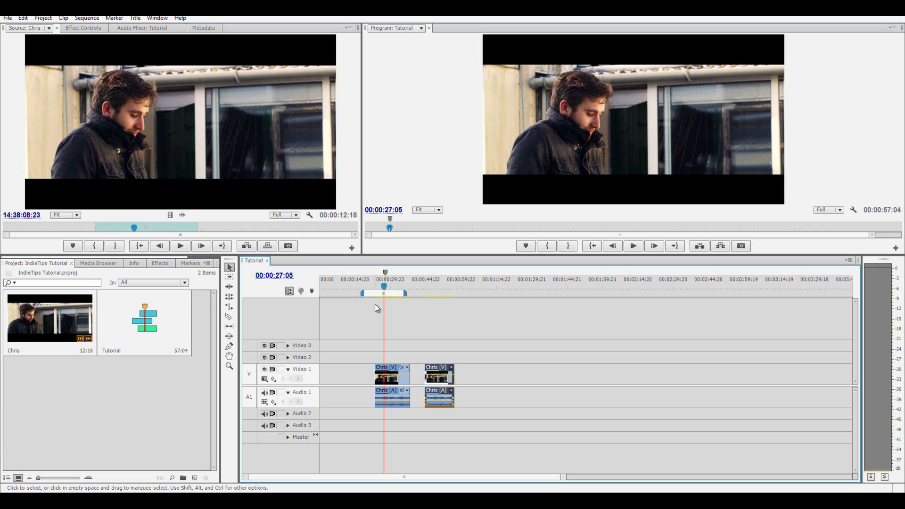
Use the Pen tool to add opacity keyframes near the start of the first Video 1 clip and lower the first one for a fade-in
{"action": "left_click", "coordinate": [230, 347]}
{"action": "left_click", "coordinate": [380, 379]}
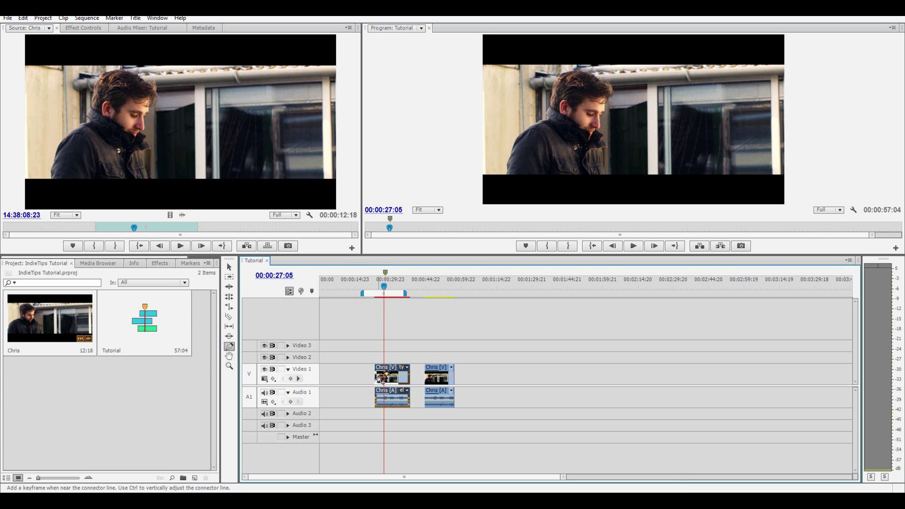
{"action": "left_click_drag", "start_coordinate": [377, 375], "coordinate": [376, 385]}
{"action": "key", "text": "v"}
Set the work area to start at 00:00:24:09 and play back the fade-in from there
{"action": "left_click_drag", "start_coordinate": [384, 287], "coordinate": [378, 292]}
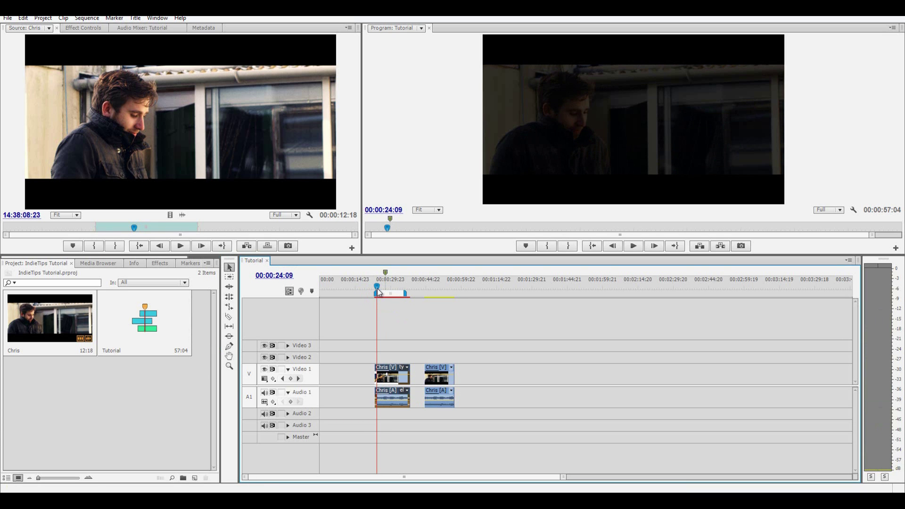
{"action": "key", "text": "space"}
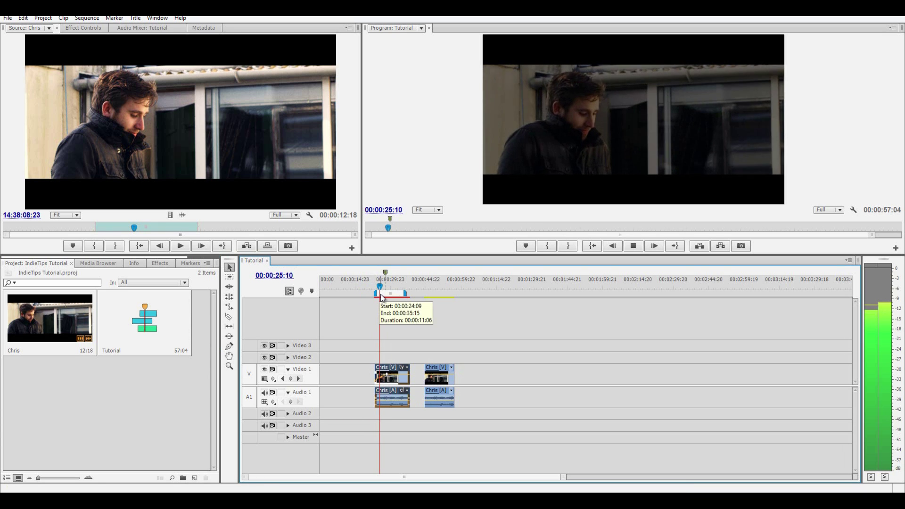
{"action": "key", "text": "space"}
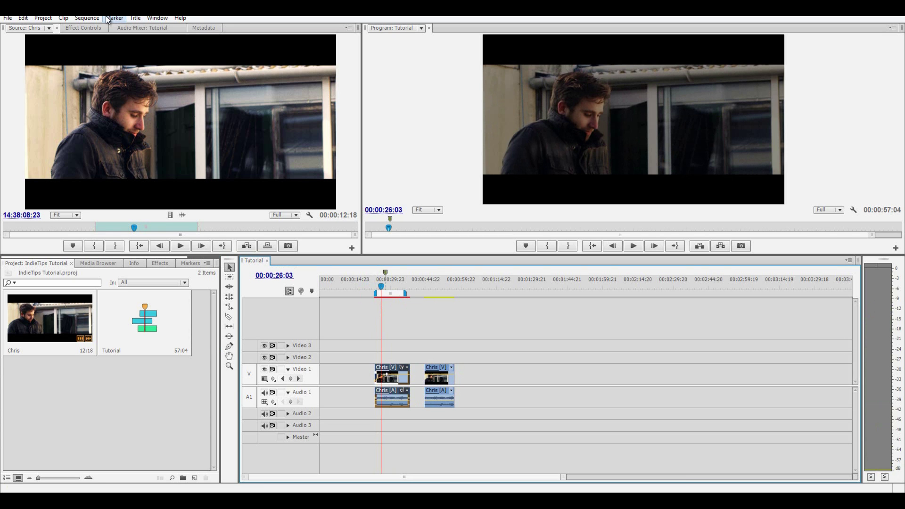
Render the effects in the work area
{"action": "left_click", "coordinate": [87, 18]}
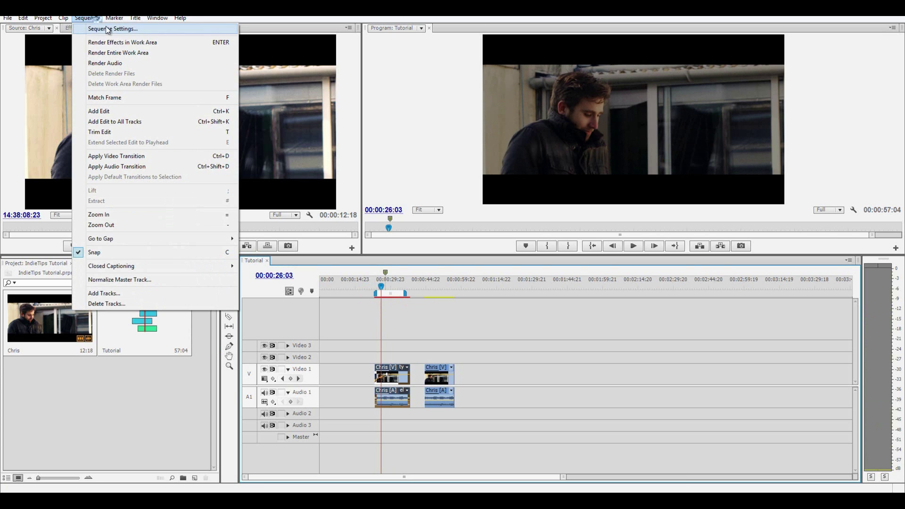
{"action": "left_click", "coordinate": [137, 42]}
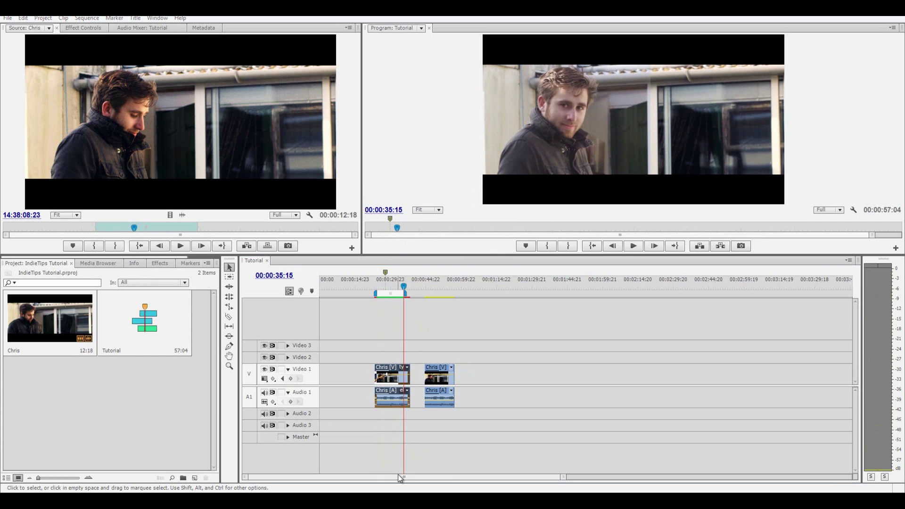
Try unlinking the first clip's video from its audio and moving the video earlier so it ends where the audio starts
{"action": "left_click", "coordinate": [401, 478]}
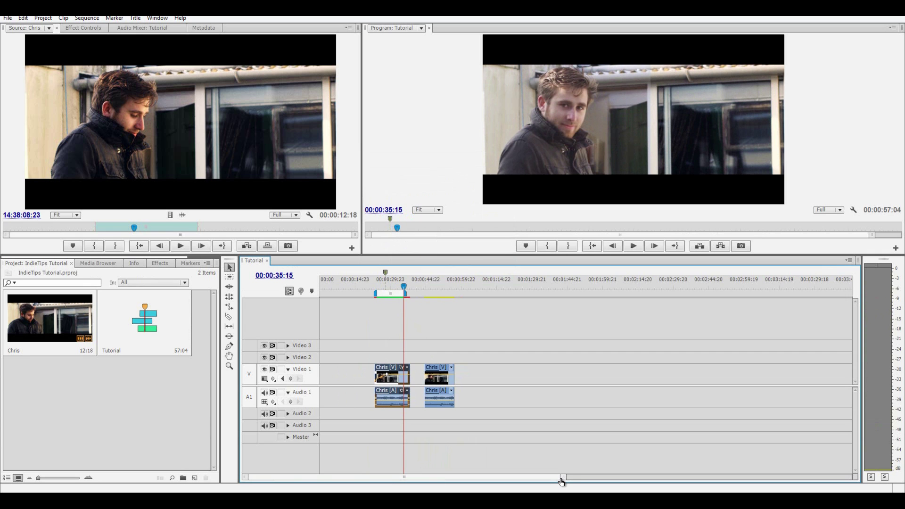
{"action": "left_click_drag", "start_coordinate": [564, 478], "coordinate": [458, 477]}
{"action": "key", "text": "minus"}
{"action": "key", "text": "equal"}
{"action": "key", "text": "minus"}
{"action": "key", "text": "equal"}
{"action": "mouse_move", "coordinate": [393, 478]}
{"action": "left_mouse_down"}
{"action": "mouse_move", "coordinate": [311, 473]}
{"action": "mouse_move", "coordinate": [404, 476]}
{"action": "left_mouse_up"}
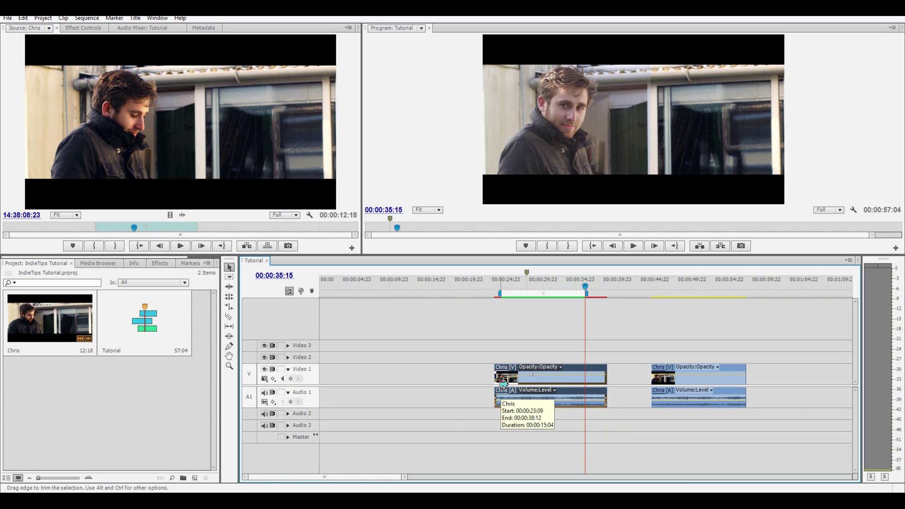
{"action": "right_click", "coordinate": [561, 378]}
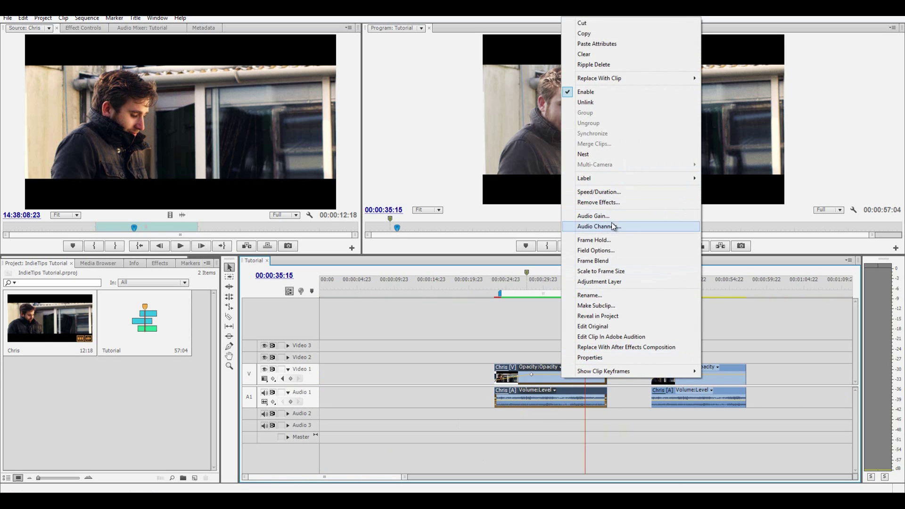
{"action": "left_click", "coordinate": [584, 103]}
{"action": "left_click_drag", "start_coordinate": [549, 380], "coordinate": [440, 380]}
{"action": "mouse_move", "coordinate": [518, 395]}
{"action": "left_mouse_down"}
{"action": "mouse_move", "coordinate": [423, 409]}
{"action": "mouse_move", "coordinate": [518, 407]}
{"action": "left_mouse_up"}
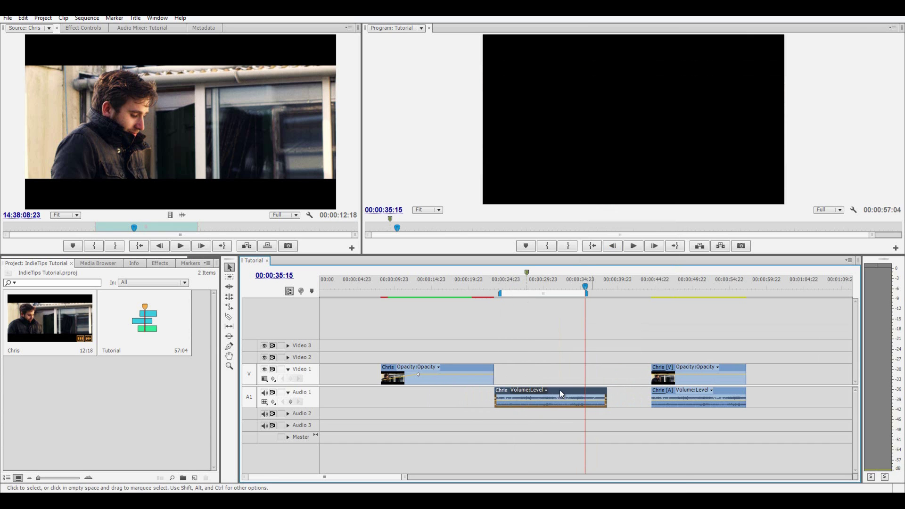
Try moving the second clip to end at 00:01:05:06, and relink the first clip's audio under its video, 2:16 out of sync
{"action": "left_click_drag", "start_coordinate": [677, 386], "coordinate": [737, 386]}
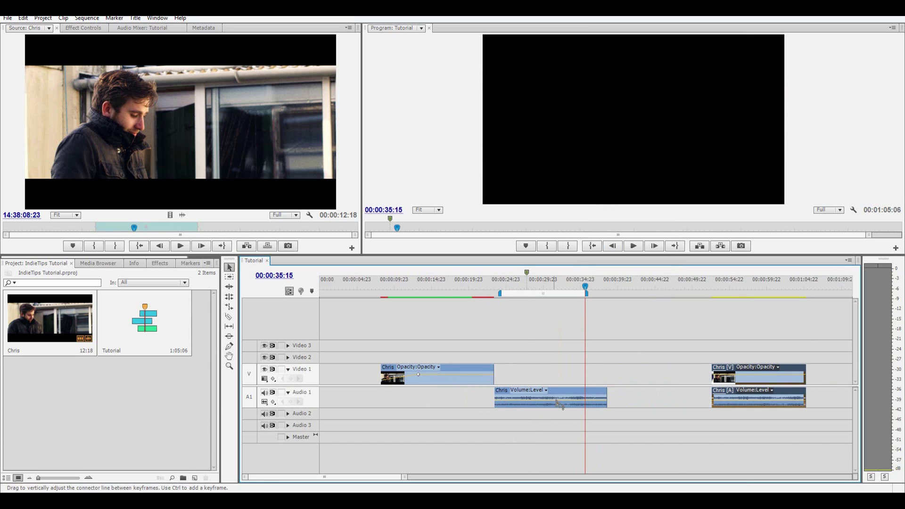
{"action": "left_click_drag", "start_coordinate": [571, 395], "coordinate": [478, 398]}
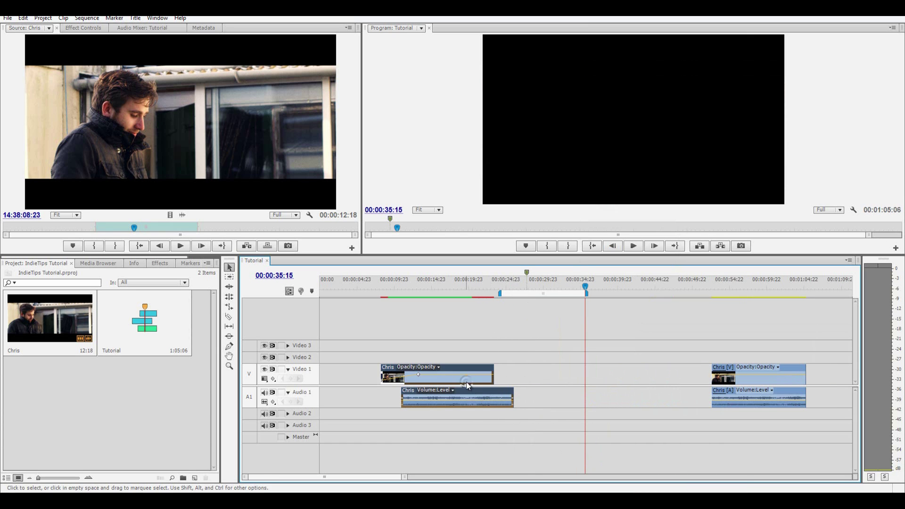
{"action": "right_click", "coordinate": [466, 382]}
{"action": "left_click", "coordinate": [526, 118]}
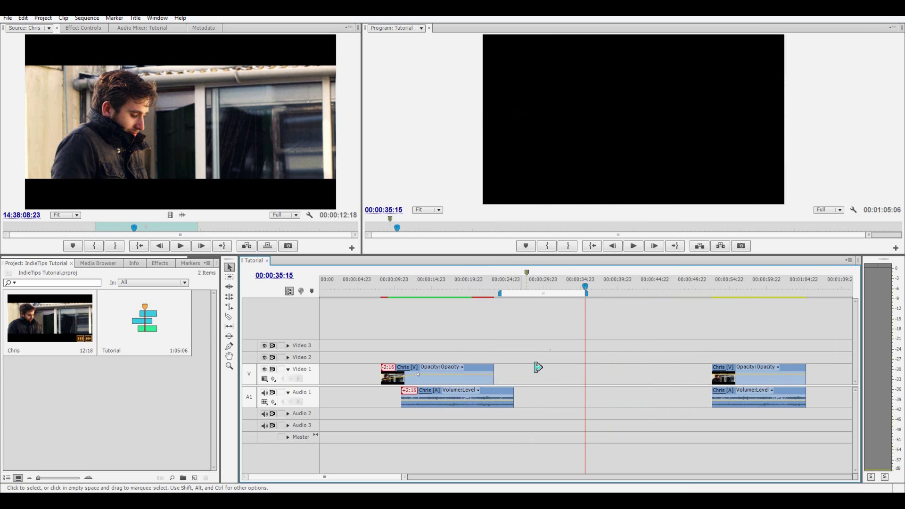
Try unlinking the out-of-sync video and audio again, and undo the linking changes and clip moves
{"action": "right_click", "coordinate": [482, 379]}
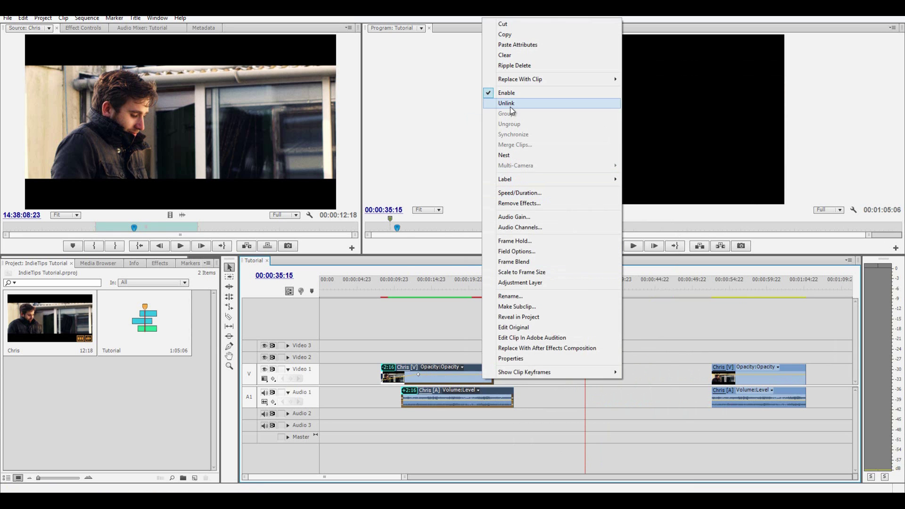
{"action": "left_click", "coordinate": [510, 107]}
{"action": "key", "text": "ctrl+z"}
{"action": "key", "text": "ctrl+z"}
{"action": "key", "text": "ctrl+z"}
{"action": "key", "text": "ctrl+z"}
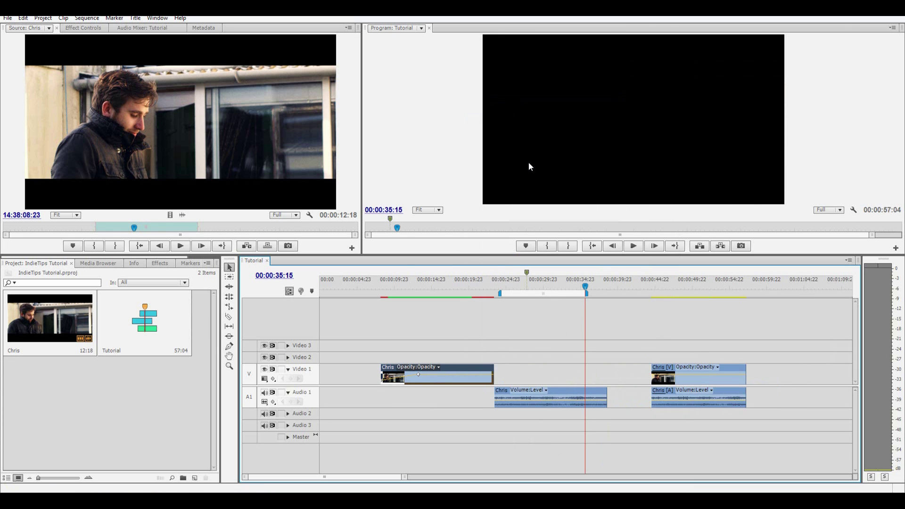
{"action": "key", "text": "ctrl+z"}
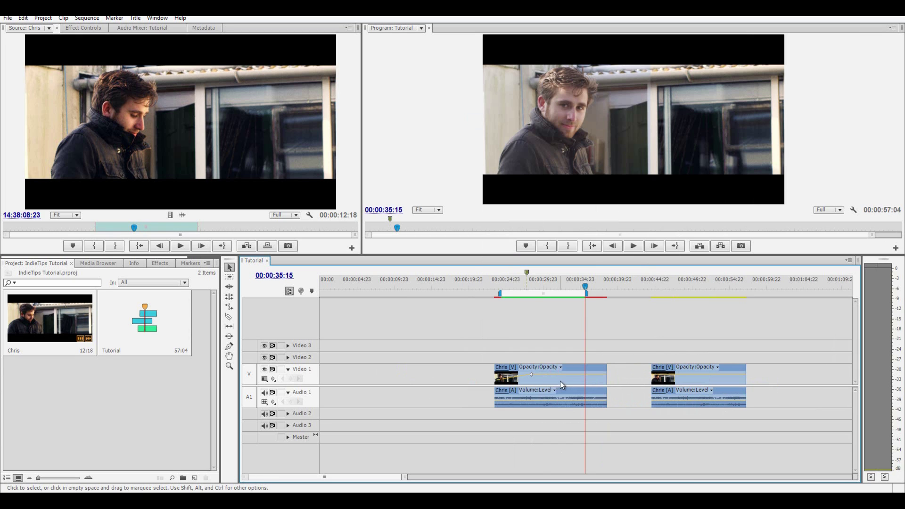
Reverse the playback of the first timeline clip through its speed and duration settings
{"action": "left_click", "coordinate": [560, 383]}
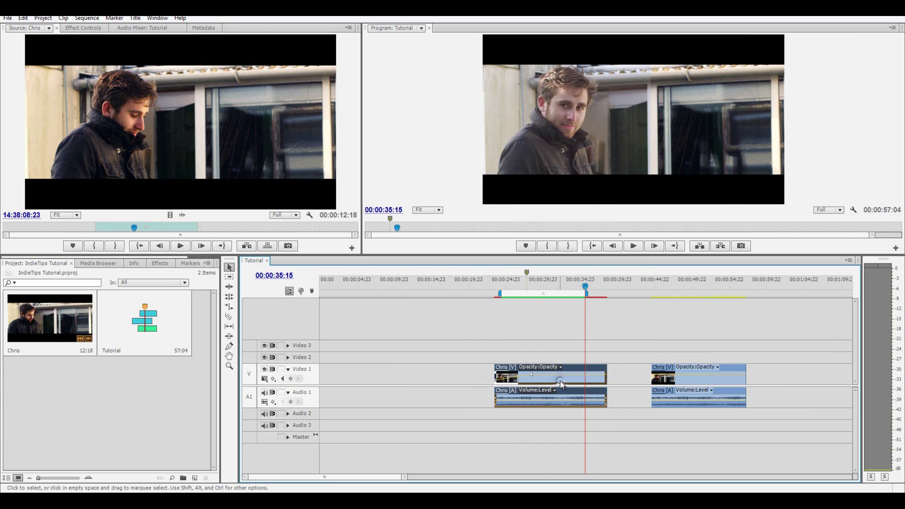
{"action": "right_click", "coordinate": [560, 381]}
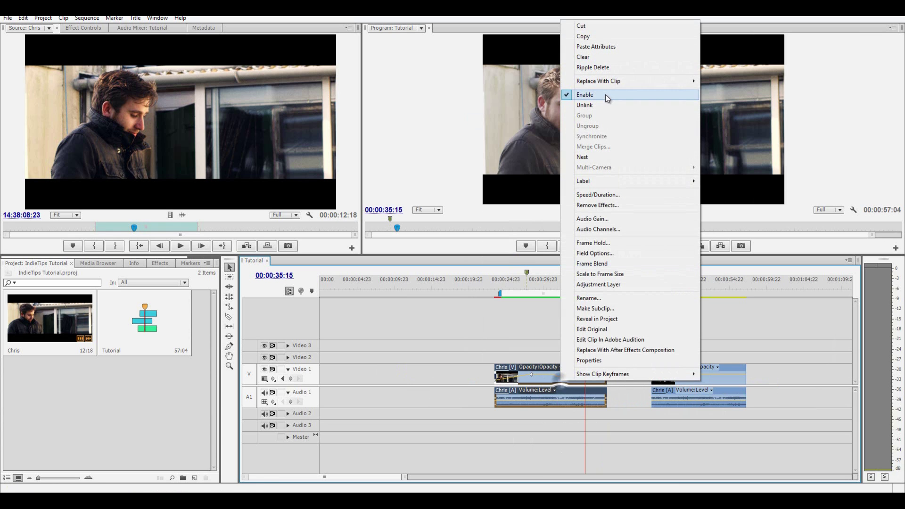
{"action": "left_click", "coordinate": [606, 195]}
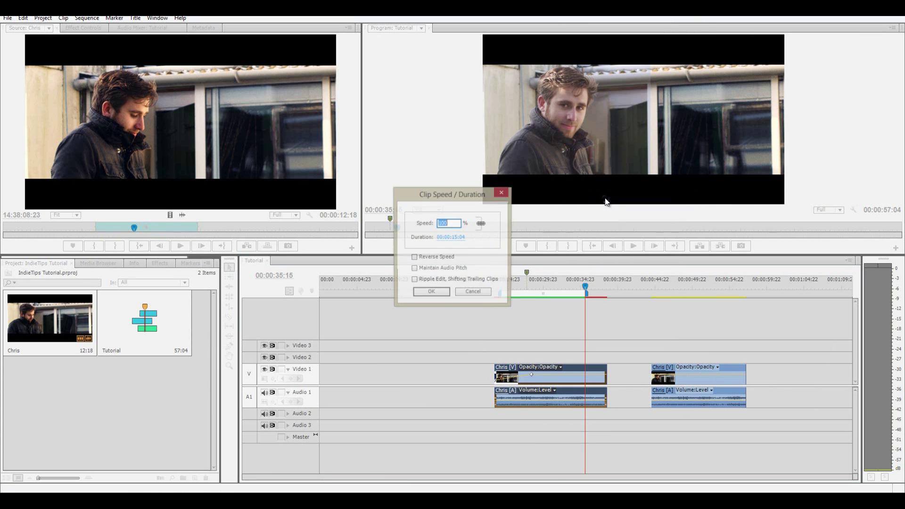
{"action": "left_click", "coordinate": [413, 258]}
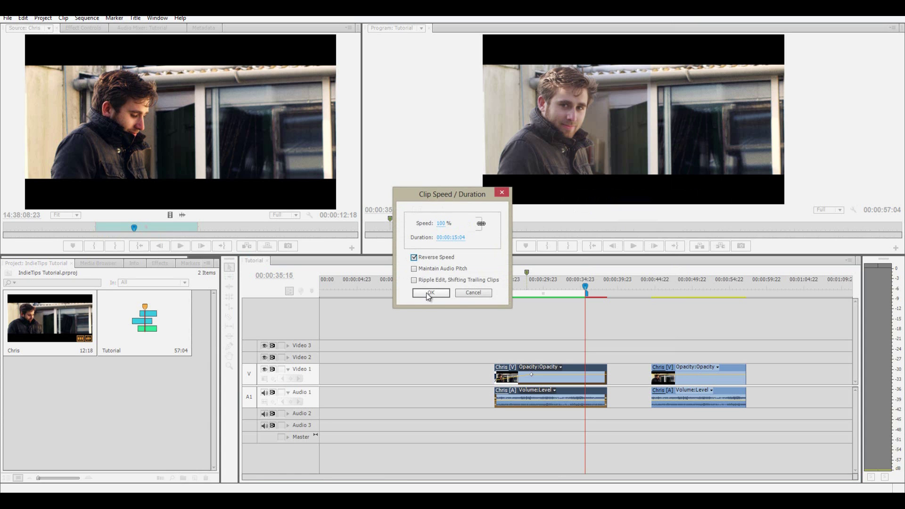
{"action": "left_click", "coordinate": [430, 293]}
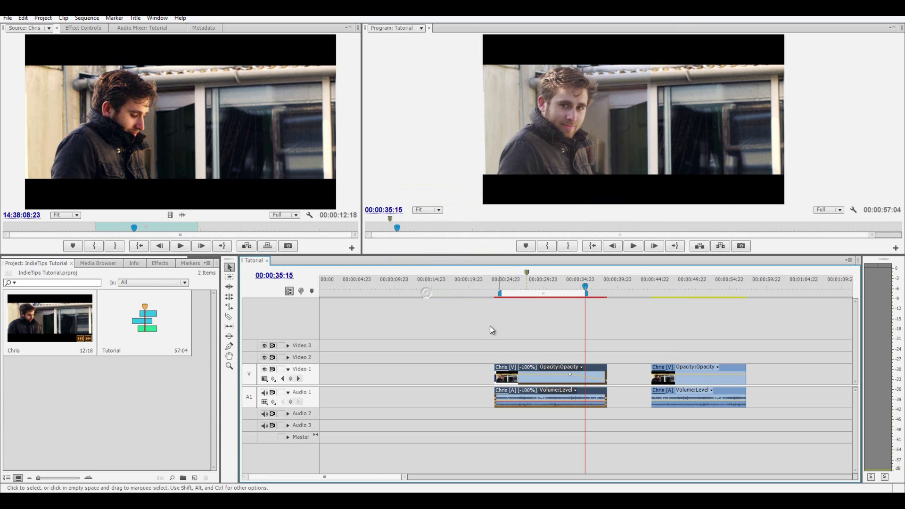
Render the work area effects for the reversed clip and briefly play back the result
{"action": "left_click", "coordinate": [608, 383]}
{"action": "left_click", "coordinate": [605, 381]}
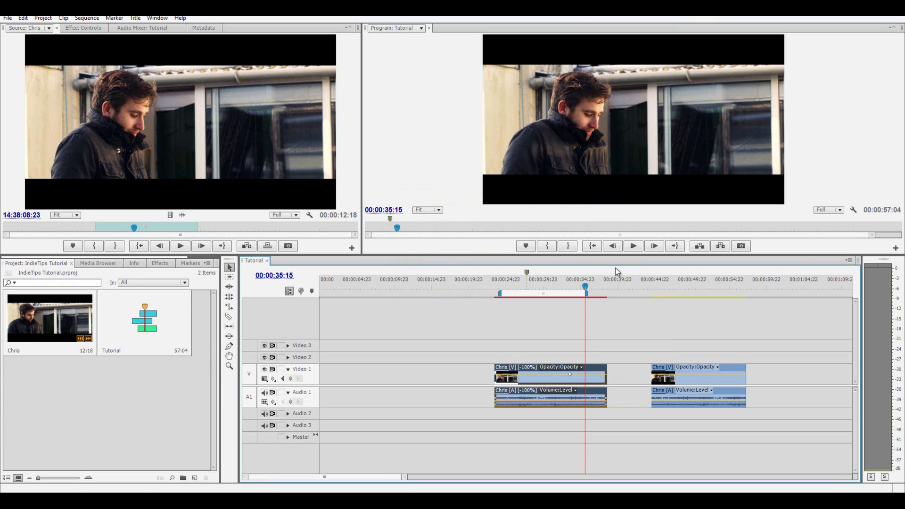
{"action": "key", "text": "Return"}
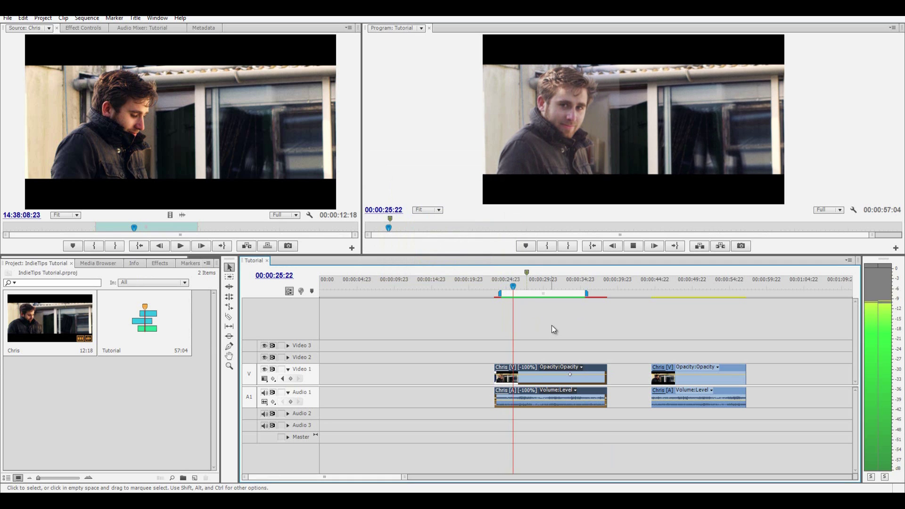
{"action": "key", "text": "space"}
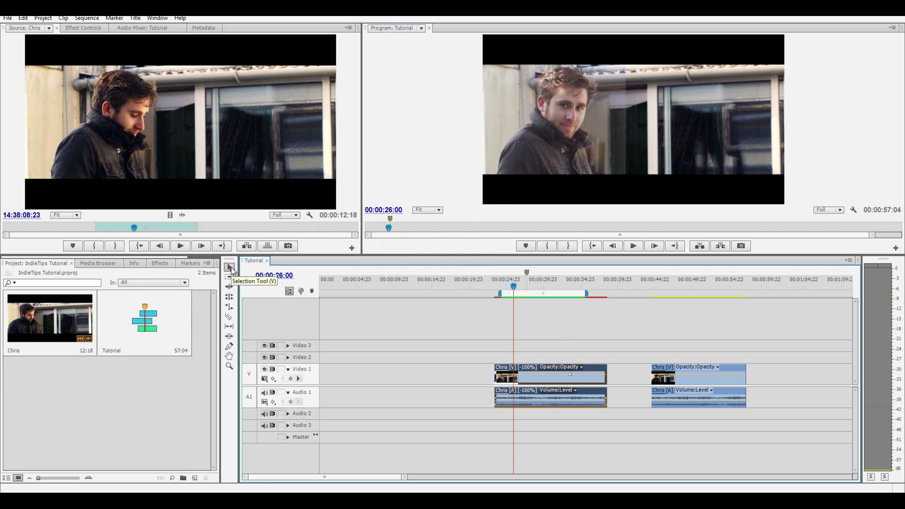
Try splitting the reversed clip into three pieces with the Razor tool
{"action": "left_click_drag", "start_coordinate": [402, 335], "coordinate": [654, 450]}
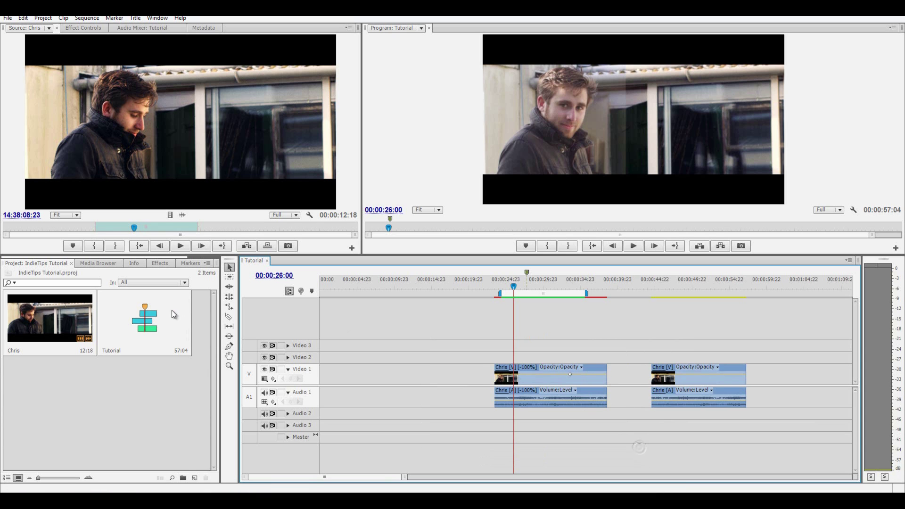
{"action": "left_click", "coordinate": [228, 317]}
{"action": "left_click", "coordinate": [527, 375]}
{"action": "left_click", "coordinate": [578, 374]}
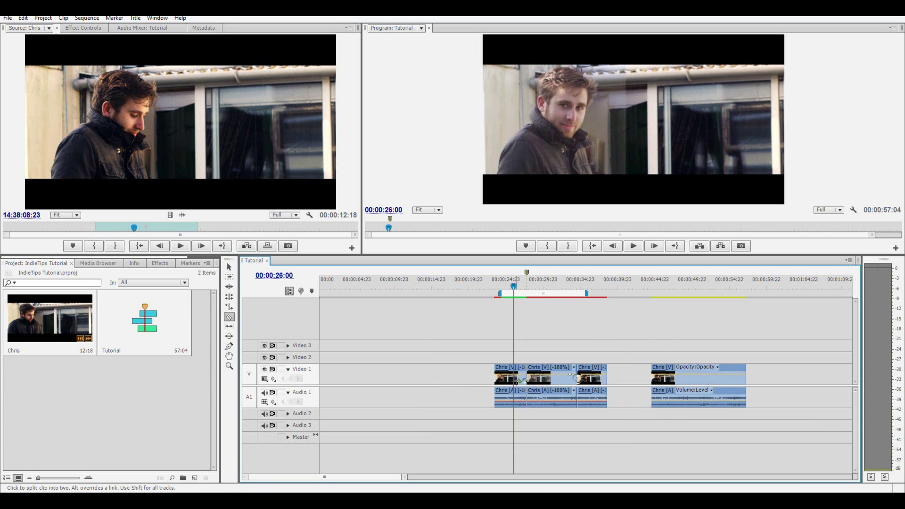
{"action": "left_click_drag", "start_coordinate": [607, 399], "coordinate": [618, 382]}
Add a volume keyframe near the start of the reversed clip's audio with the Pen tool
{"action": "left_click", "coordinate": [533, 383]}
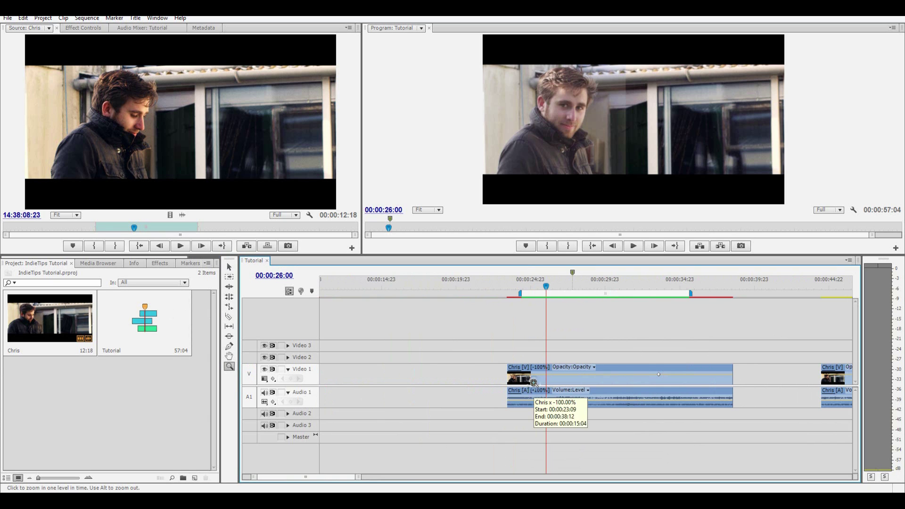
{"action": "left_click", "coordinate": [533, 383], "text": "alt"}
{"action": "left_click", "coordinate": [230, 347]}
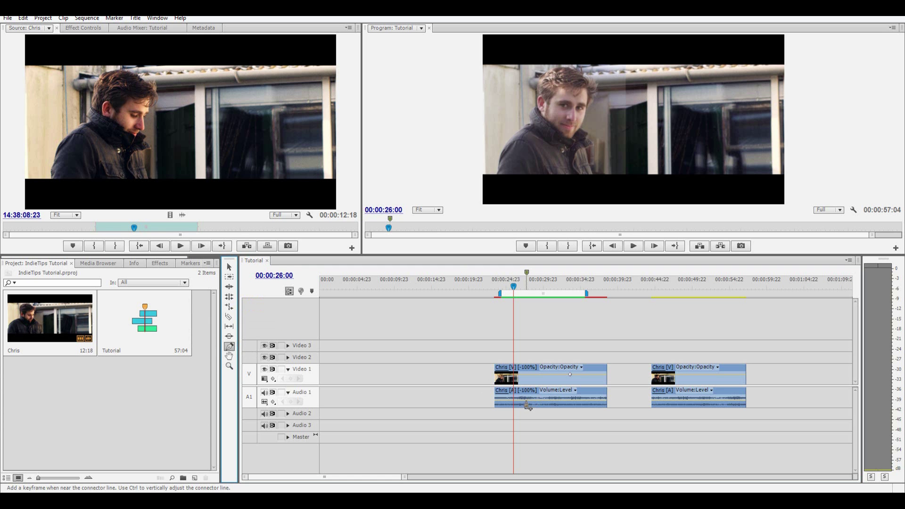
{"action": "left_click", "coordinate": [527, 401]}
{"action": "key", "text": "v"}
{"action": "left_click_drag", "start_coordinate": [496, 403], "coordinate": [479, 404]}
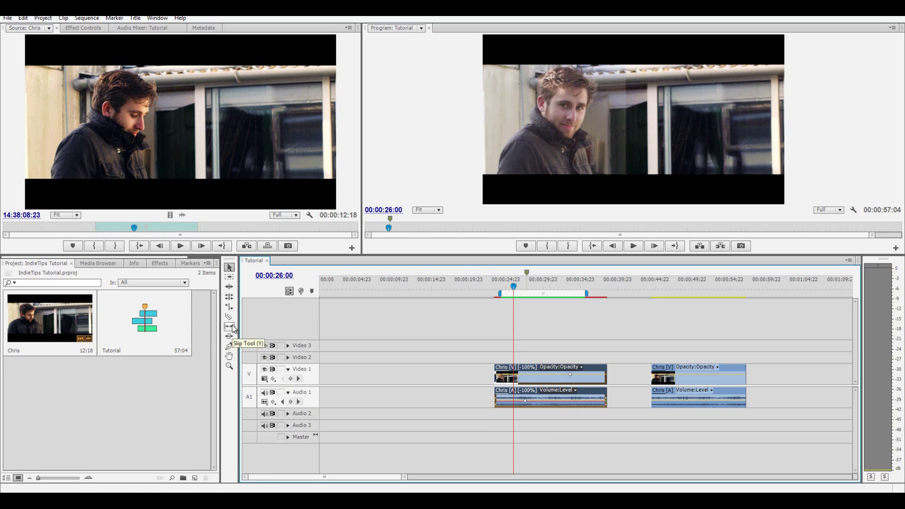
Try slipping the reversed clip's source content earlier and later with the Slip tool, keeping its timeline position
{"action": "left_click", "coordinate": [229, 327]}
{"action": "left_click_drag", "start_coordinate": [574, 378], "coordinate": [549, 380]}
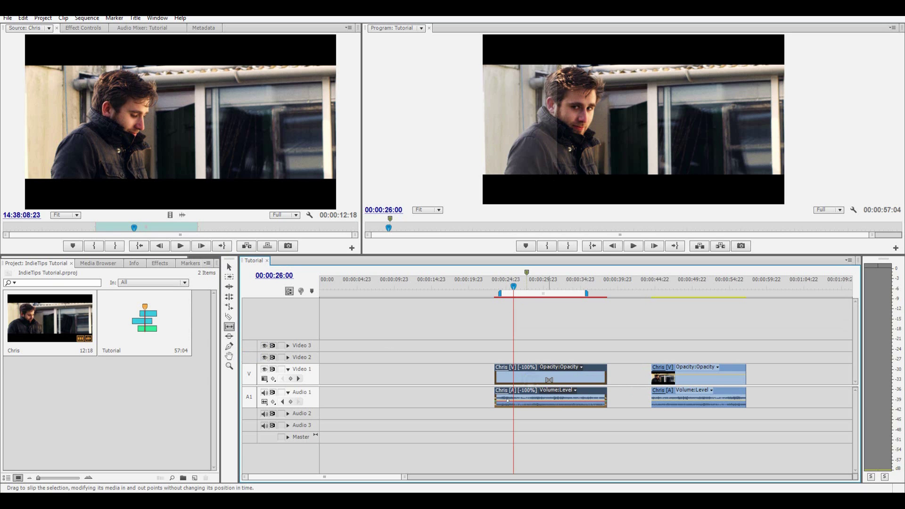
{"action": "left_click_drag", "start_coordinate": [549, 380], "coordinate": [556, 380]}
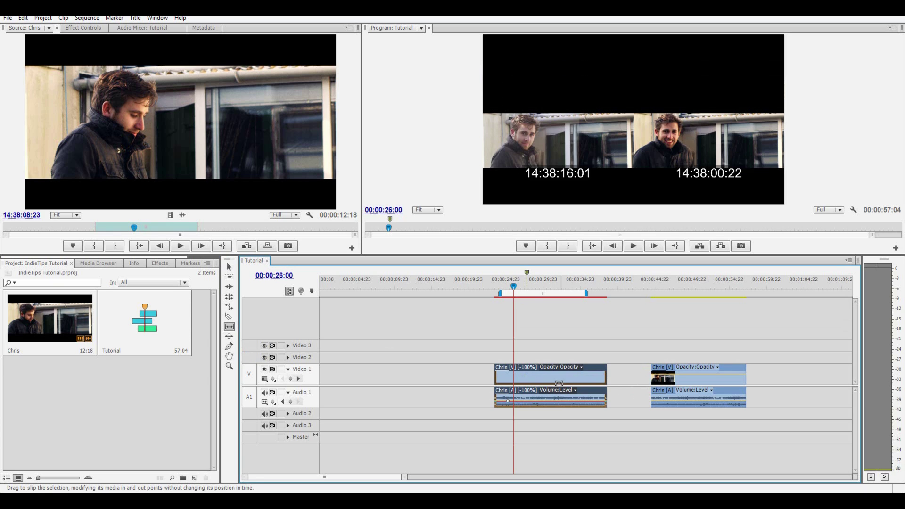
Try repositioning the reversed clip along the timeline with the Slide tool, and undo the last changes
{"action": "left_click", "coordinate": [229, 336]}
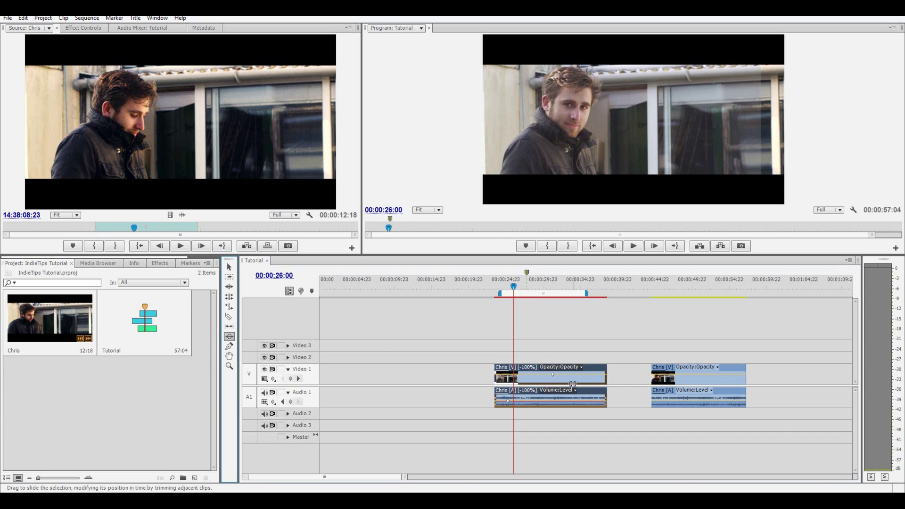
{"action": "left_click_drag", "start_coordinate": [570, 382], "coordinate": [512, 387]}
{"action": "left_click_drag", "start_coordinate": [446, 376], "coordinate": [473, 380]}
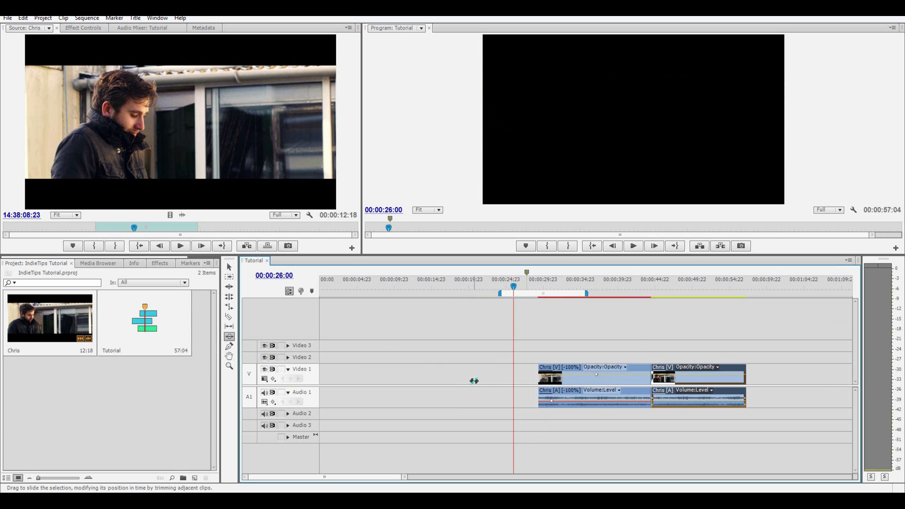
{"action": "key", "text": "ctrl+z"}
{"action": "key", "text": "ctrl+z"}
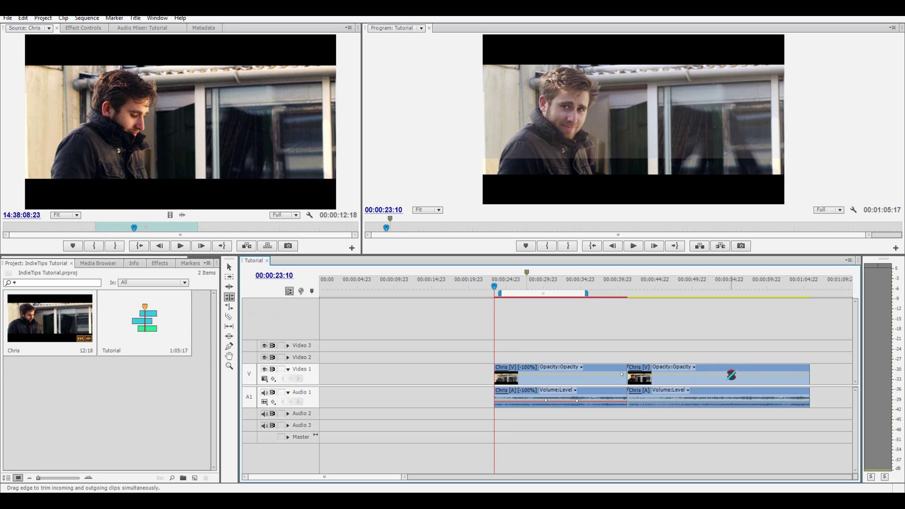
Try a rolling edit on the cut between the adjoining clips and a ripple trim at the first clip's start, and undo the timeline edits
{"action": "left_click_drag", "start_coordinate": [627, 380], "coordinate": [692, 380]}
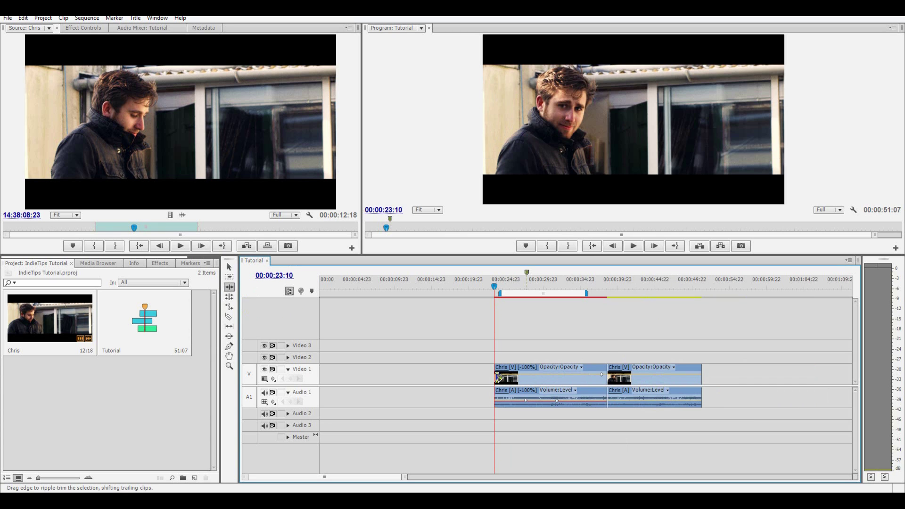
{"action": "left_click_drag", "start_coordinate": [498, 377], "coordinate": [472, 382]}
{"action": "left_click_drag", "start_coordinate": [628, 380], "coordinate": [485, 382]}
{"action": "key", "text": "a"}
{"action": "key", "text": "ctrl+z"}
{"action": "key", "text": "v"}
{"action": "key", "text": "ctrl+z"}
{"action": "key", "text": "ctrl+z"}
{"action": "key", "text": "ctrl+z"}
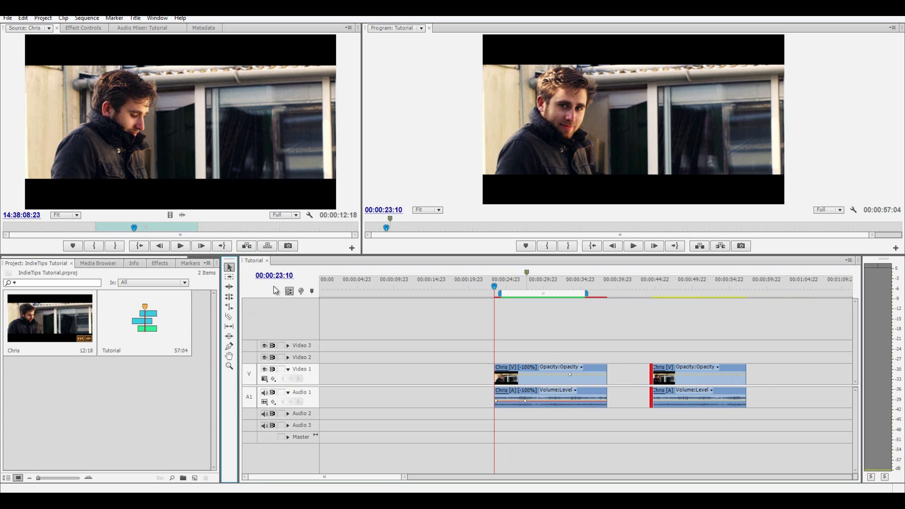
Delete the second clip, and remove the volume and opacity keyframes from the remaining clip
{"action": "left_click", "coordinate": [667, 375]}
{"action": "key", "text": "Delete"}
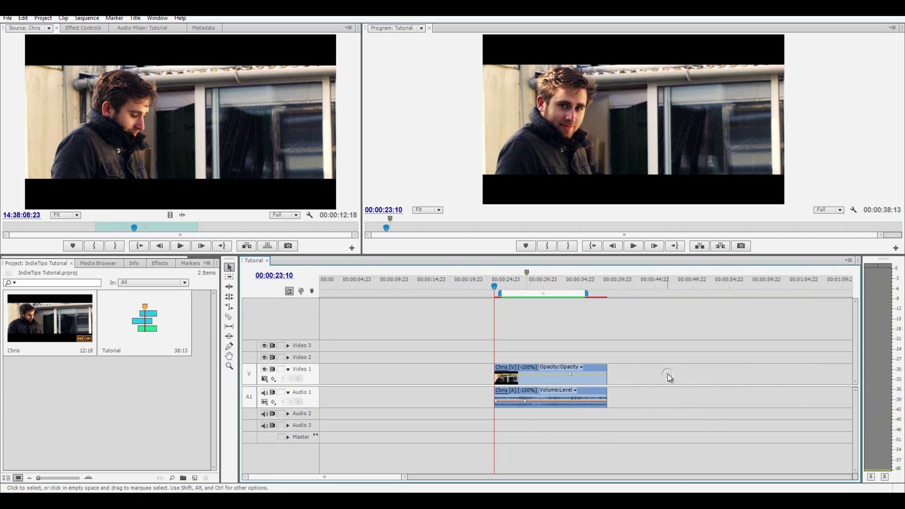
{"action": "left_click", "coordinate": [526, 399]}
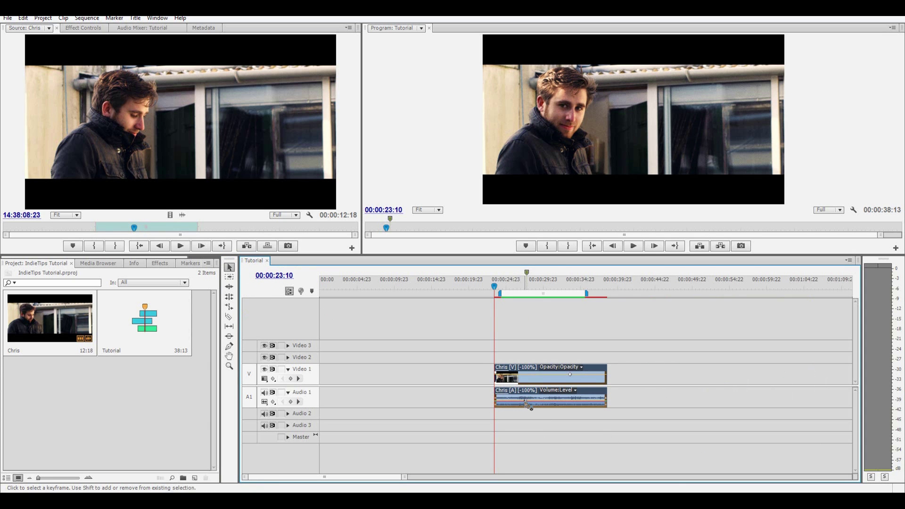
{"action": "left_click", "coordinate": [570, 375]}
{"action": "key", "text": "Delete"}
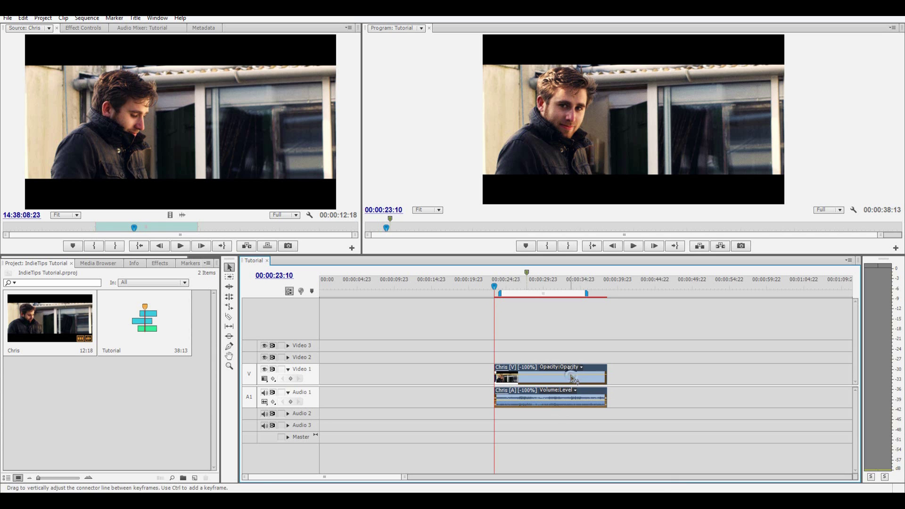
Turn off reverse speed for the remaining clip
{"action": "right_click", "coordinate": [520, 379]}
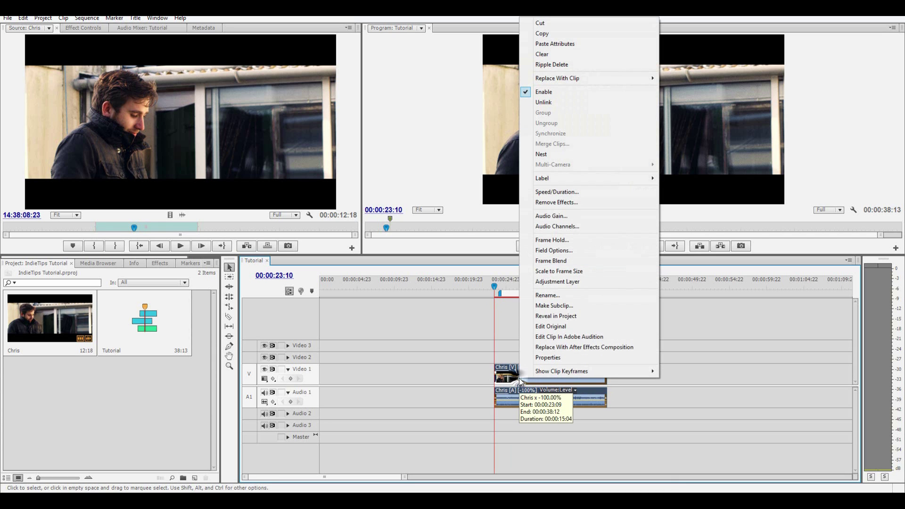
{"action": "left_click", "coordinate": [588, 192]}
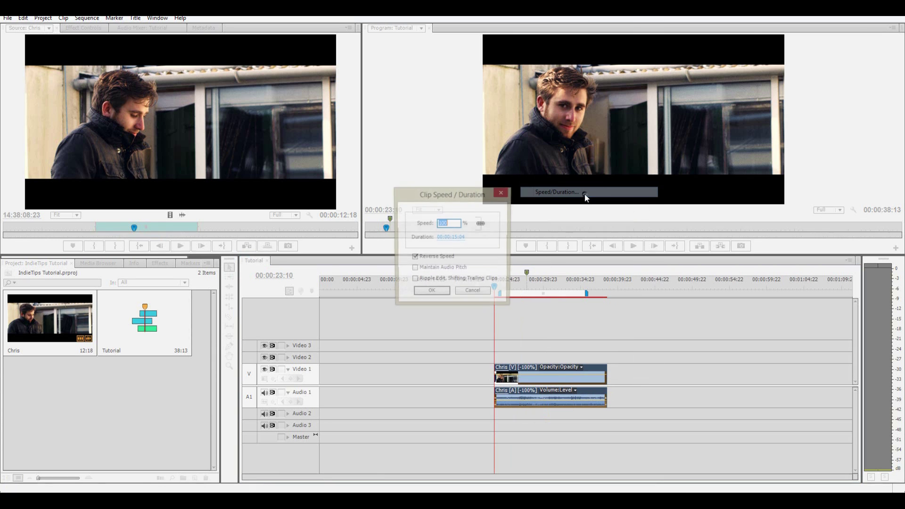
{"action": "left_click", "coordinate": [433, 295]}
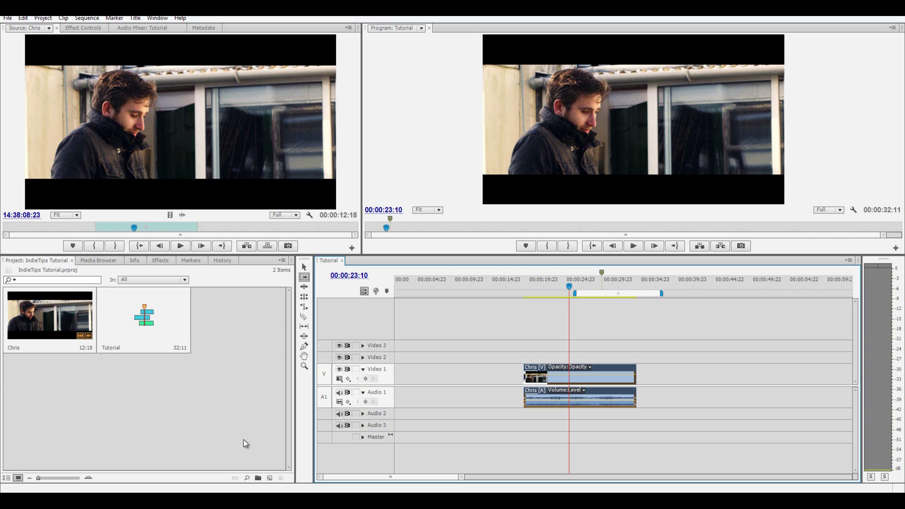
Import the Cold Wind, Sizzle Reel Speech and Theory Explained audio files, plus the A007_C006_0118A7_002 and RED File.R3D footage
{"action": "double_click", "coordinate": [236, 408]}
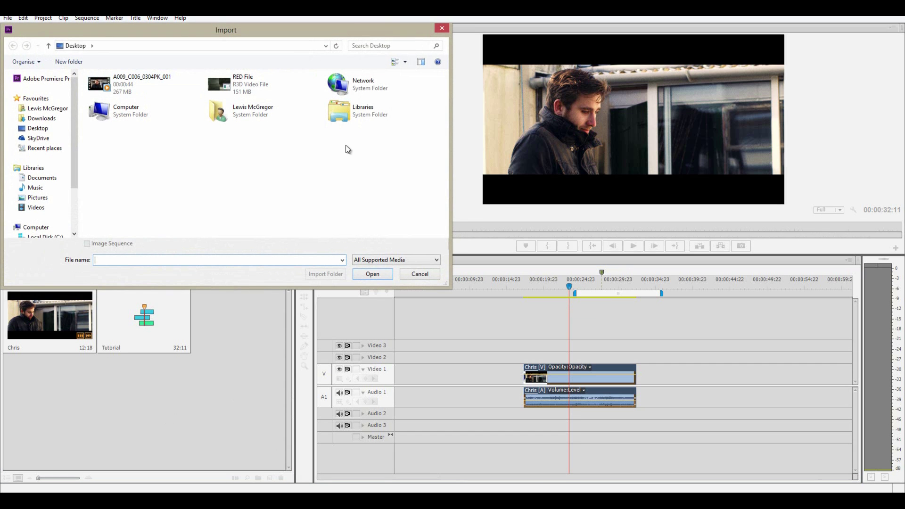
{"action": "scroll", "coordinate": [73, 208], "scroll_direction": "down", "scroll_amount": 3}
{"action": "left_click", "coordinate": [49, 203]}
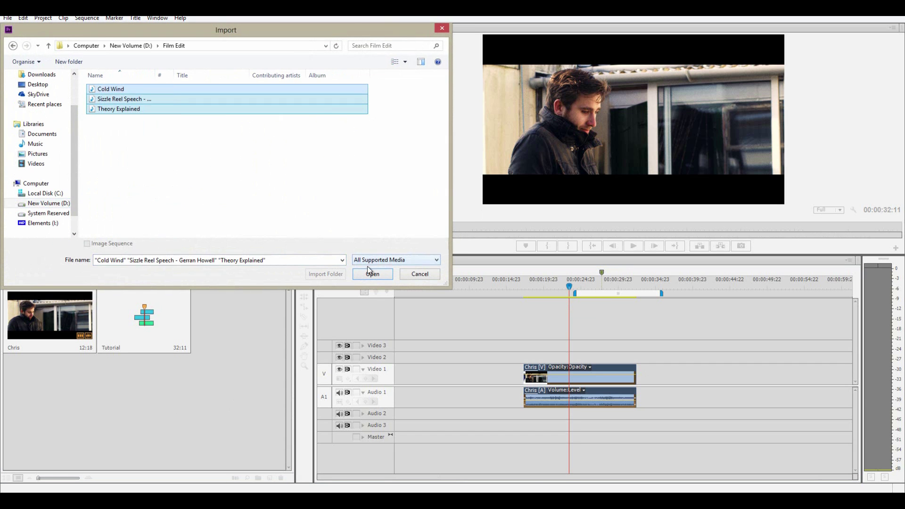
{"action": "left_click", "coordinate": [372, 273]}
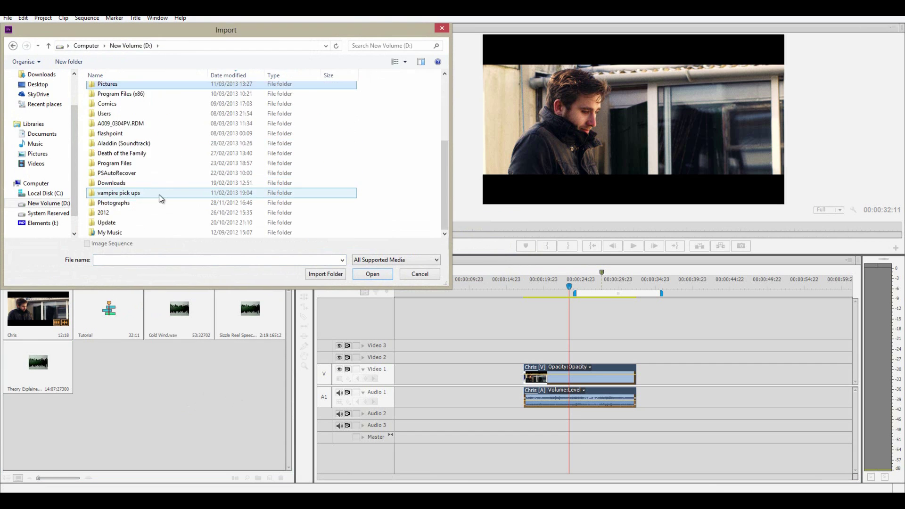
{"action": "double_click", "coordinate": [127, 128]}
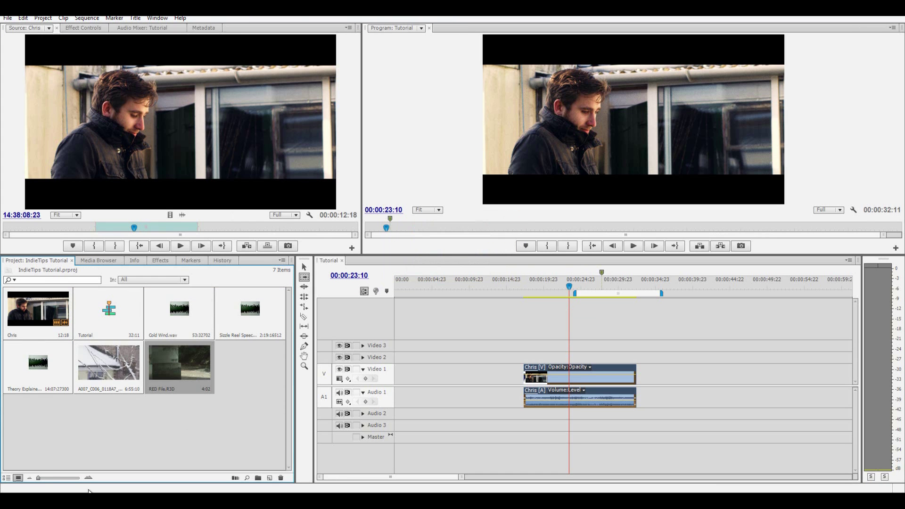
Show the project items as a list, and return them to icon view
{"action": "mouse_move", "coordinate": [36, 478]}
{"action": "left_mouse_down"}
{"action": "mouse_move", "coordinate": [60, 479]}
{"action": "mouse_move", "coordinate": [27, 474]}
{"action": "mouse_move", "coordinate": [63, 477]}
{"action": "mouse_move", "coordinate": [38, 478]}
{"action": "left_mouse_up"}
{"action": "left_click", "coordinate": [7, 479]}
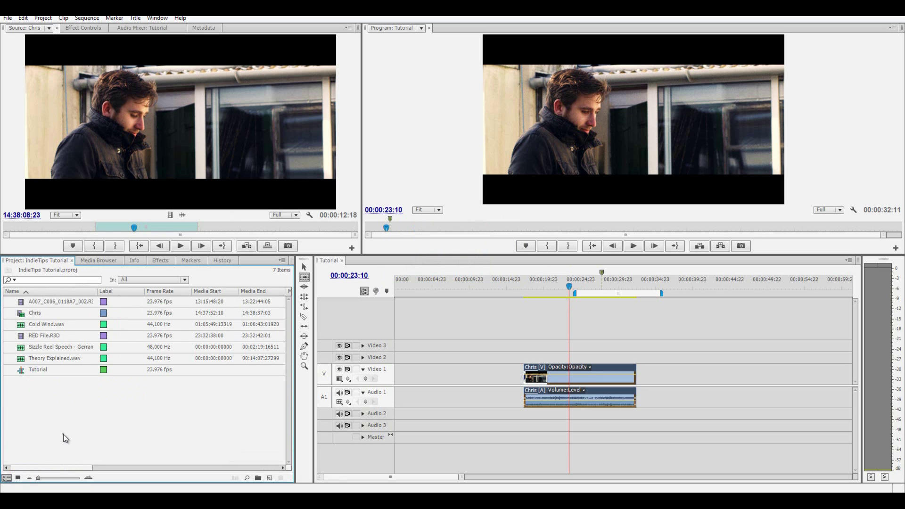
{"action": "left_click", "coordinate": [20, 477]}
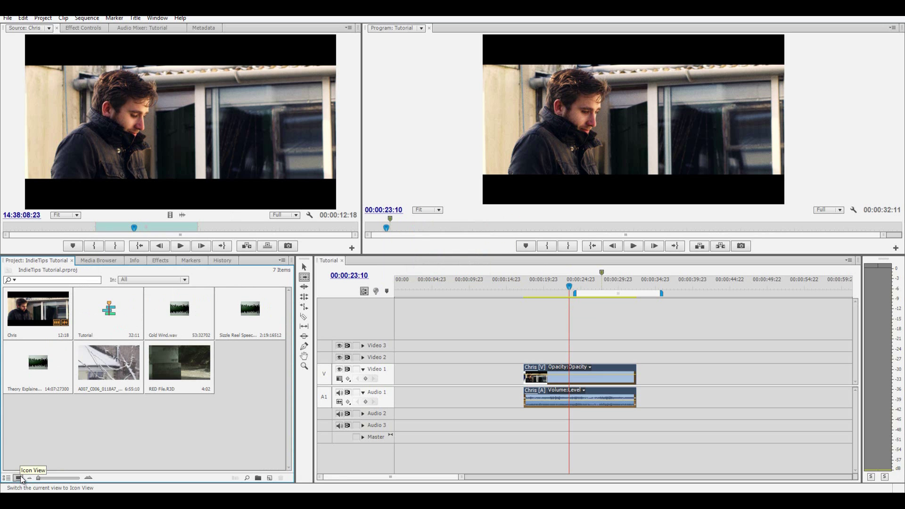
Create three project bins named Audio, Soundtrack and Footage
{"action": "left_click", "coordinate": [258, 479]}
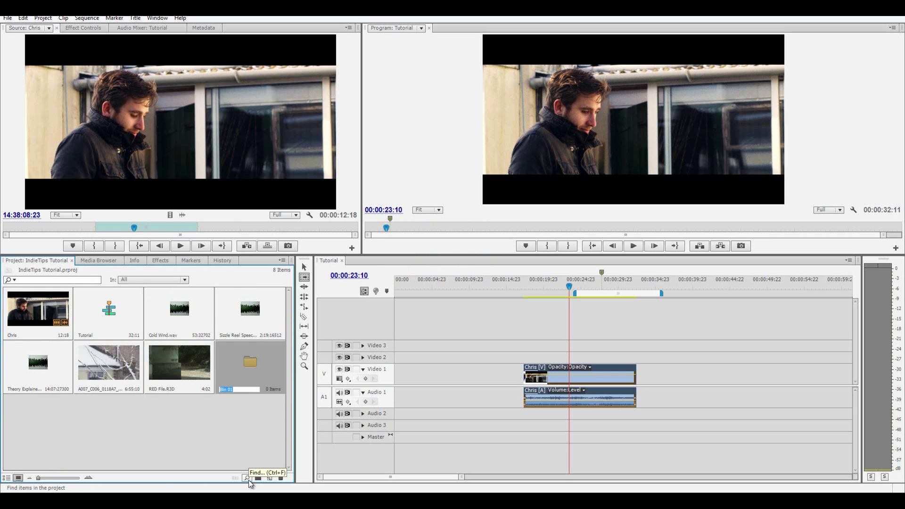
{"action": "type", "text": "Audio"}
{"action": "right_click", "coordinate": [177, 364]}
{"action": "left_click", "coordinate": [201, 383]}
{"action": "type", "text": "Soundtrack"}
{"action": "left_click", "coordinate": [258, 478]}
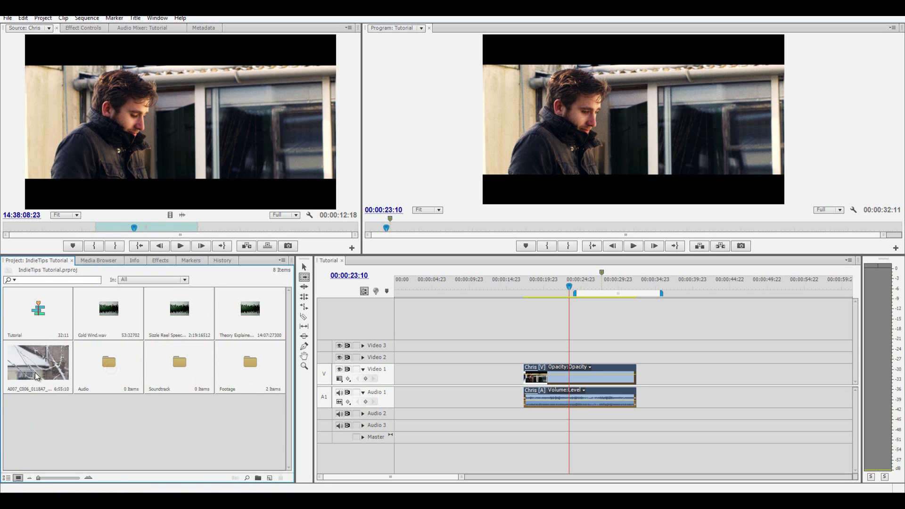
Move Cold Wind.wav and Theory Explained.wav into the Soundtrack bin and the Sizzle Reel Speech file into Audio, and open the Footage bin
{"action": "left_click_drag", "start_coordinate": [109, 315], "coordinate": [109, 366]}
{"action": "left_click_drag", "start_coordinate": [106, 320], "coordinate": [252, 316]}
{"action": "left_click_drag", "start_coordinate": [100, 321], "coordinate": [254, 326]}
{"action": "left_click", "coordinate": [256, 313]}
{"action": "double_click", "coordinate": [254, 313]}
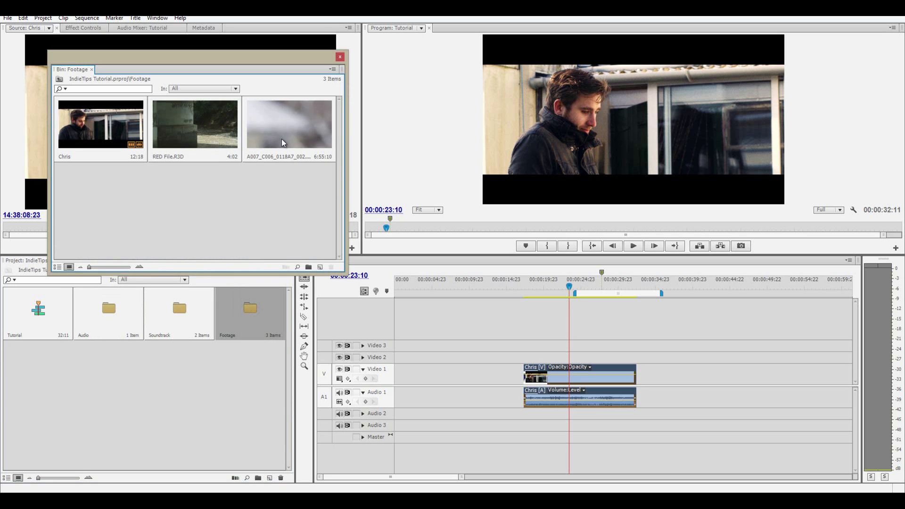
Close the Footage bin and create a color matte project item, choosing its color in the Color Picker
{"action": "left_click", "coordinate": [340, 56]}
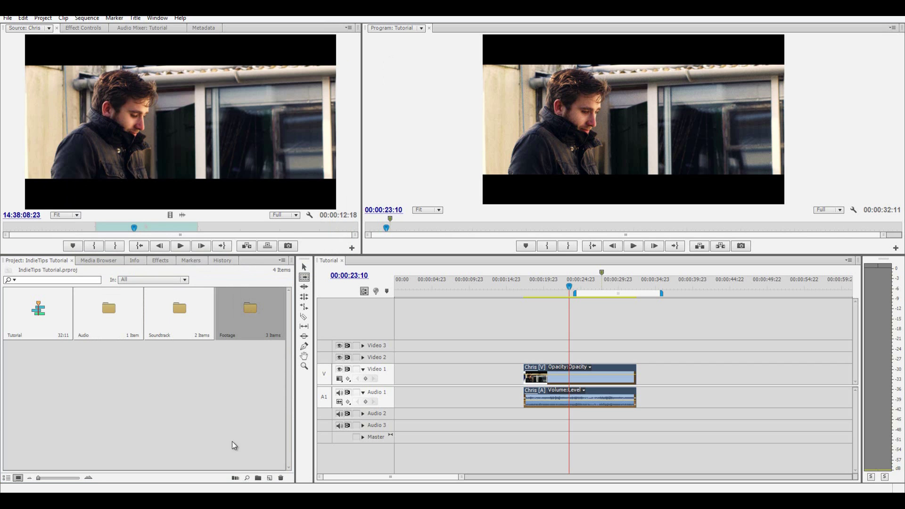
{"action": "left_click", "coordinate": [270, 479]}
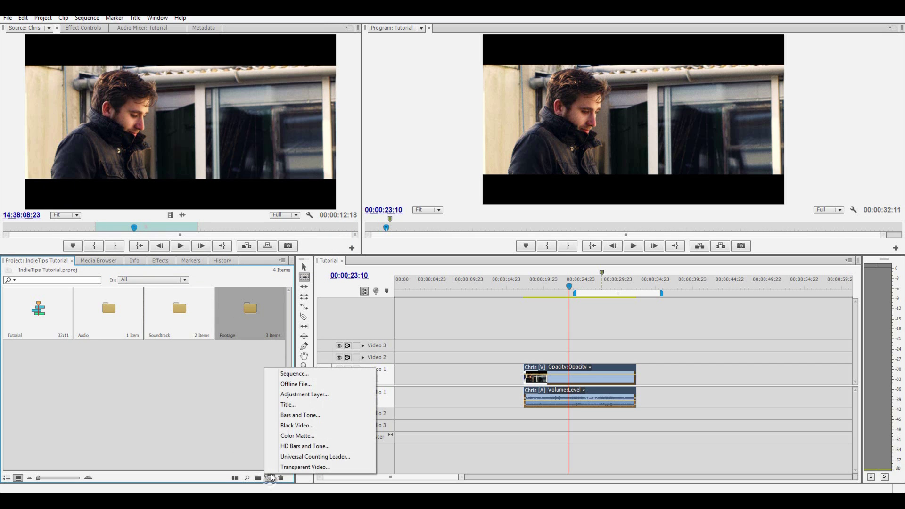
{"action": "left_click", "coordinate": [317, 435]}
{"action": "left_click", "coordinate": [469, 284]}
{"action": "left_click", "coordinate": [460, 259]}
{"action": "left_click_drag", "start_coordinate": [481, 268], "coordinate": [479, 220]}
{"action": "left_click", "coordinate": [451, 288]}
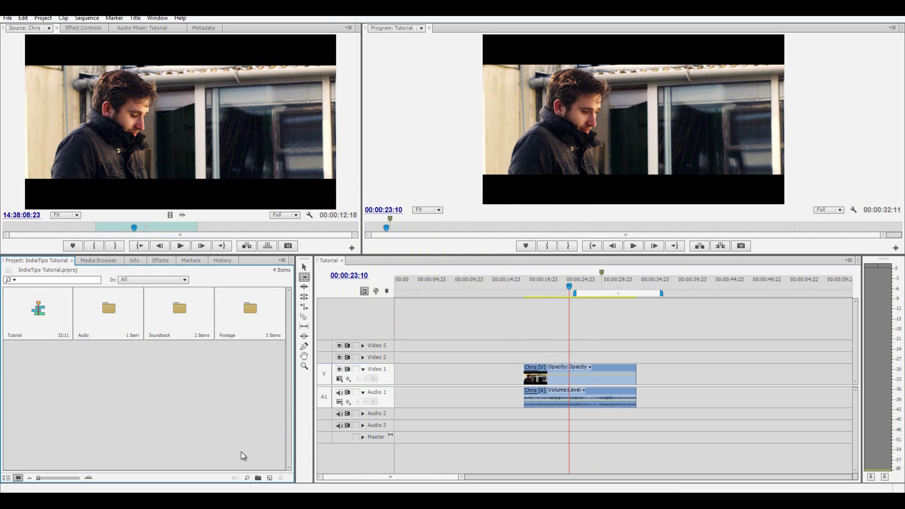
Automate the Footage bin to the Tutorial sequence sequentially, using Overlay Edit, a 25-frame clip overlap and the default audio and video transitions
{"action": "left_click", "coordinate": [239, 315]}
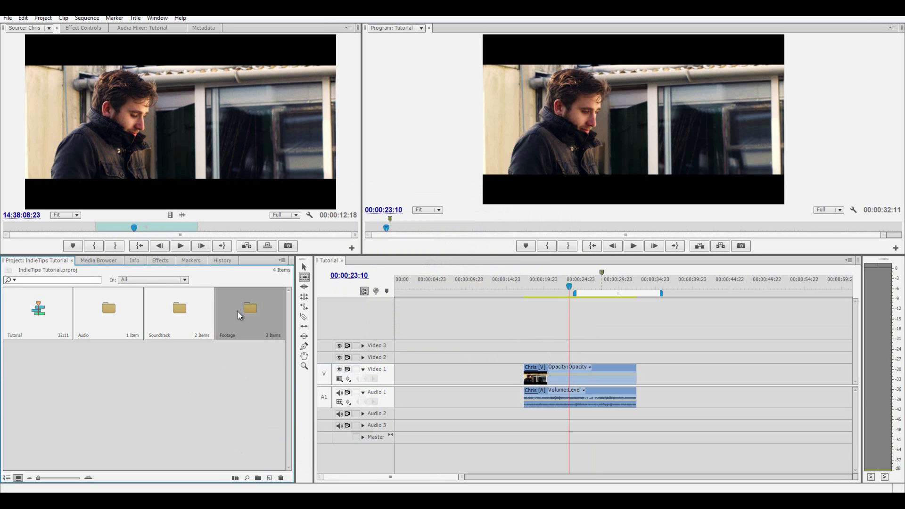
{"action": "left_click", "coordinate": [235, 478]}
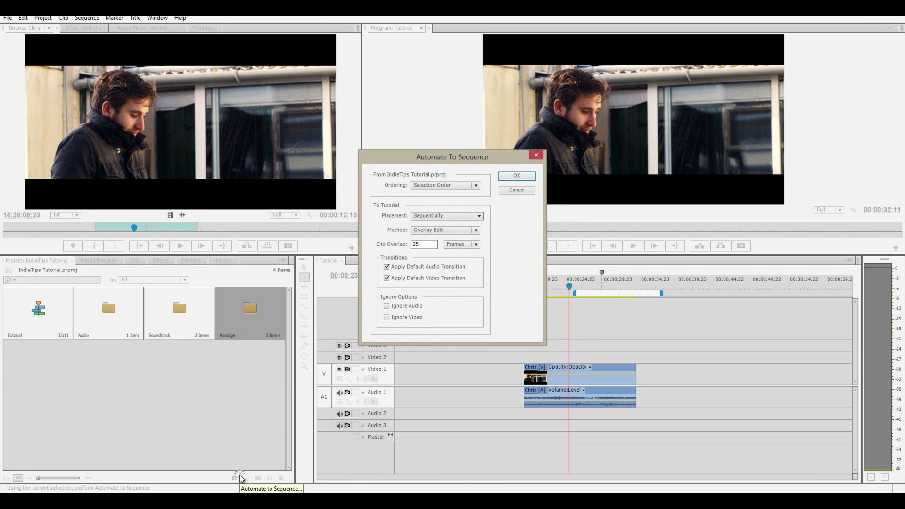
{"action": "left_click", "coordinate": [516, 177]}
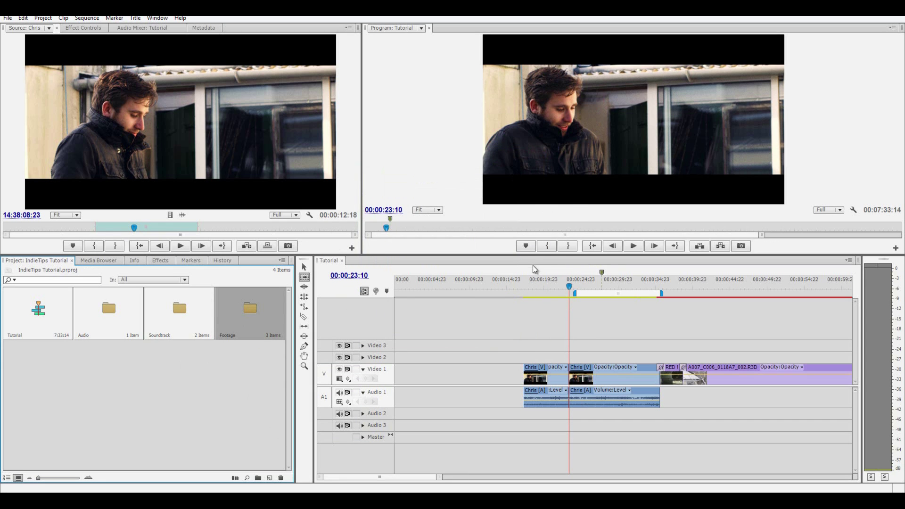
{"action": "left_click_drag", "start_coordinate": [595, 285], "coordinate": [679, 313]}
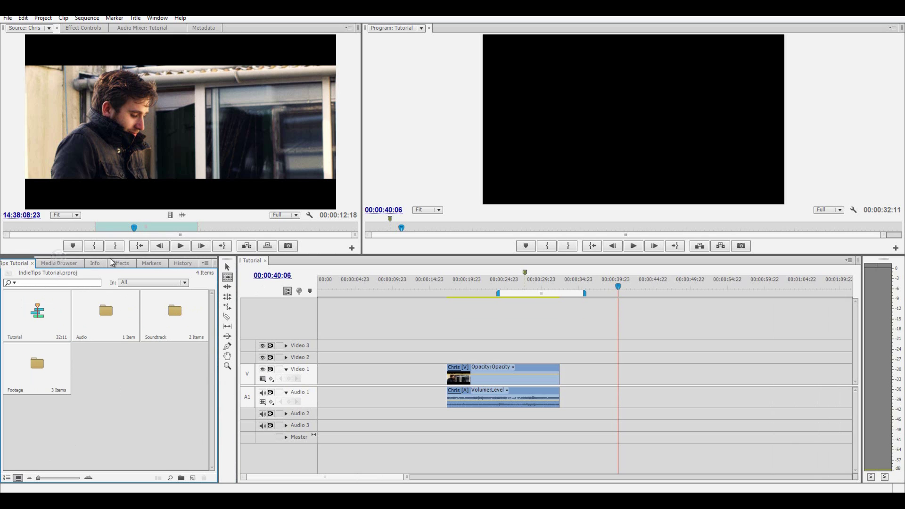
Look through the drives available for browsing media, expanding and collapsing I: (Elements)
{"action": "left_click", "coordinate": [56, 264]}
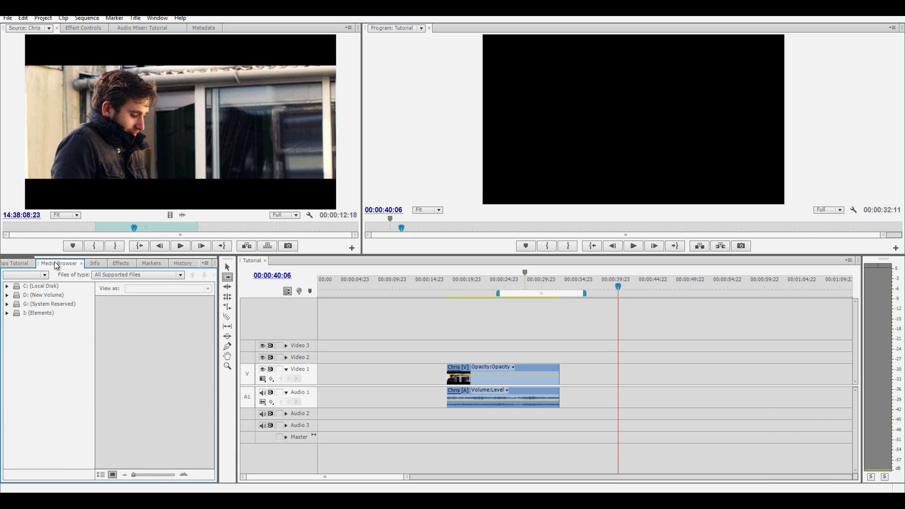
{"action": "left_click", "coordinate": [7, 313]}
{"action": "left_click", "coordinate": [8, 313]}
Display the type, format and timing information for the clip on Video 1
{"action": "left_click", "coordinate": [94, 263]}
{"action": "left_click", "coordinate": [228, 267]}
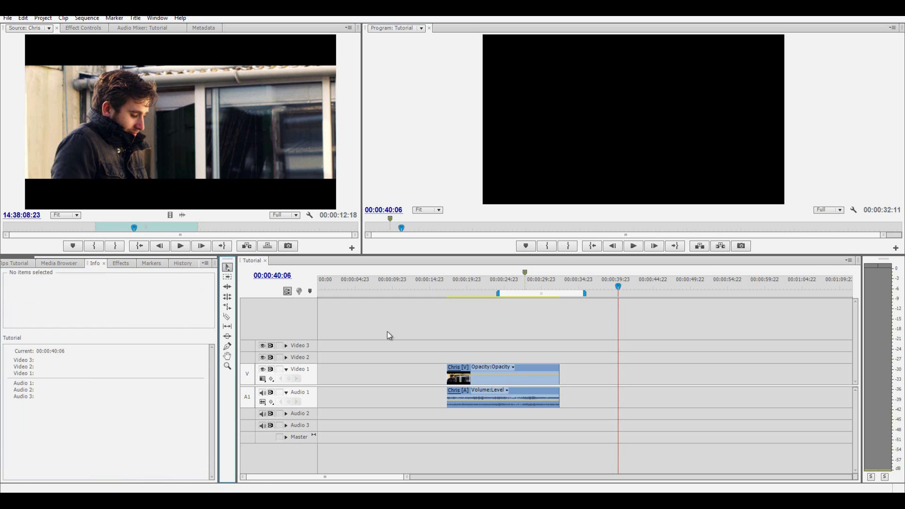
{"action": "left_click", "coordinate": [505, 381]}
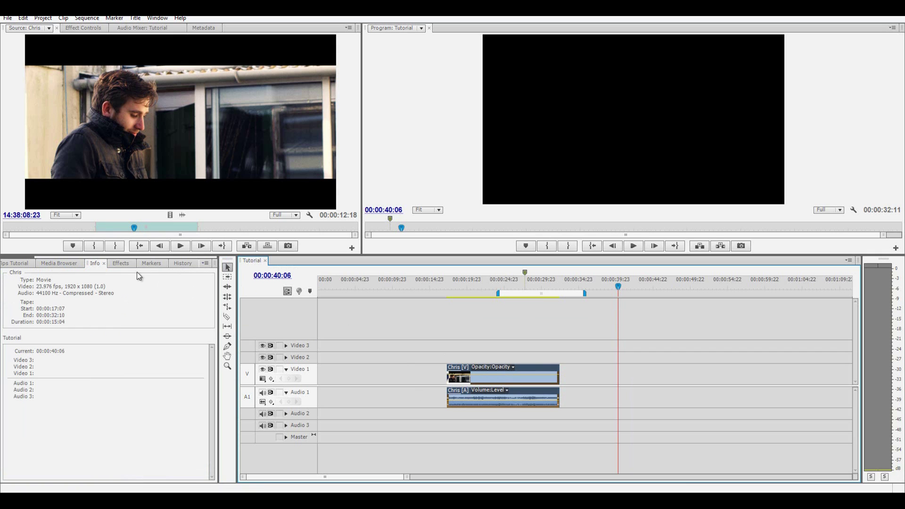
Browse the available effect categories, looking into the video and audio effects and transitions
{"action": "left_click", "coordinate": [124, 264]}
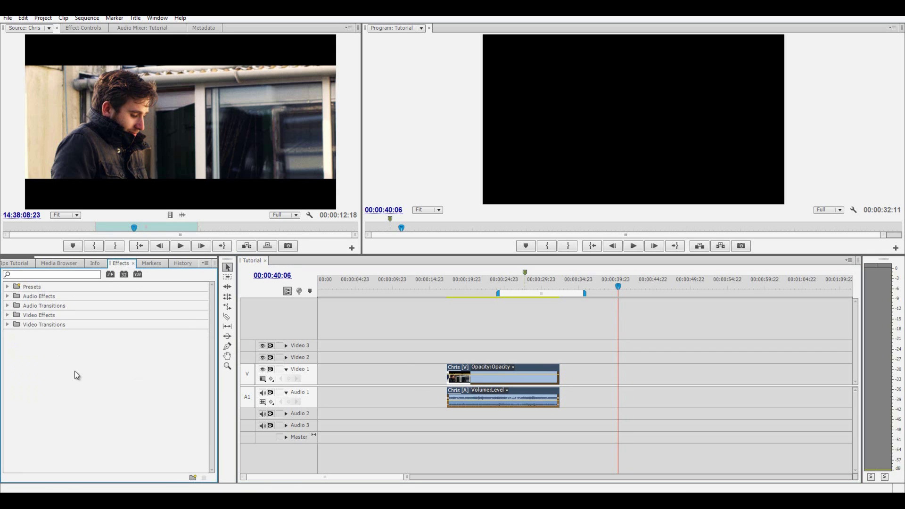
{"action": "left_click", "coordinate": [8, 325]}
{"action": "left_click", "coordinate": [8, 315]}
{"action": "left_click", "coordinate": [7, 306]}
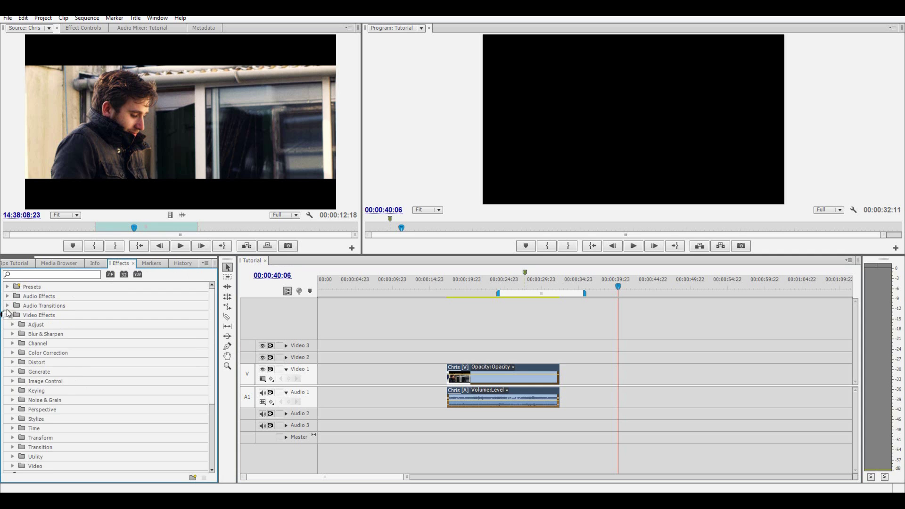
{"action": "left_click", "coordinate": [8, 305]}
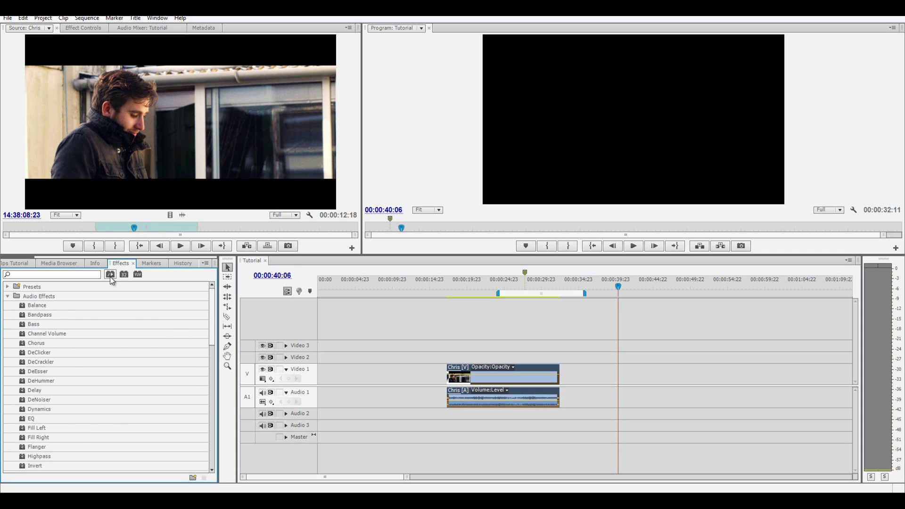
Filter the effects list by accelerated effects, 32-bit color effects and YUV effects, clearing each filter again
{"action": "left_click", "coordinate": [110, 275]}
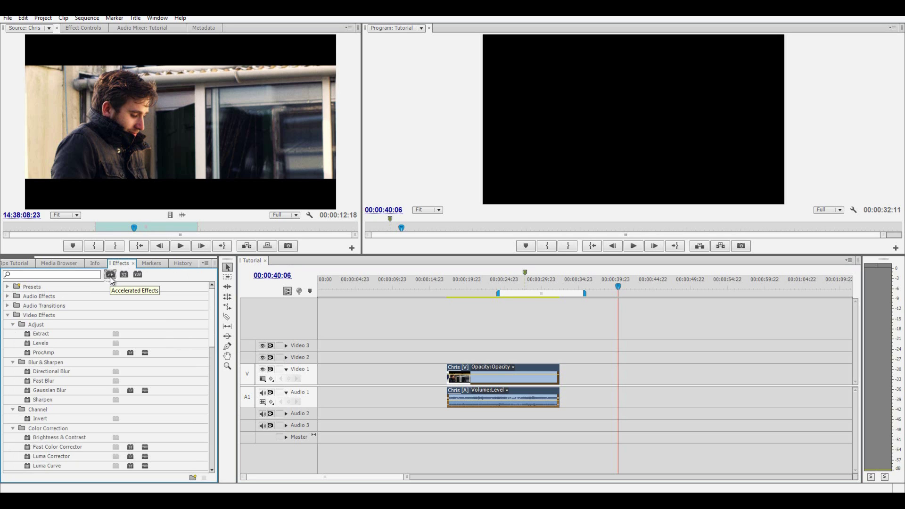
{"action": "left_click", "coordinate": [110, 275]}
{"action": "left_click", "coordinate": [125, 275]}
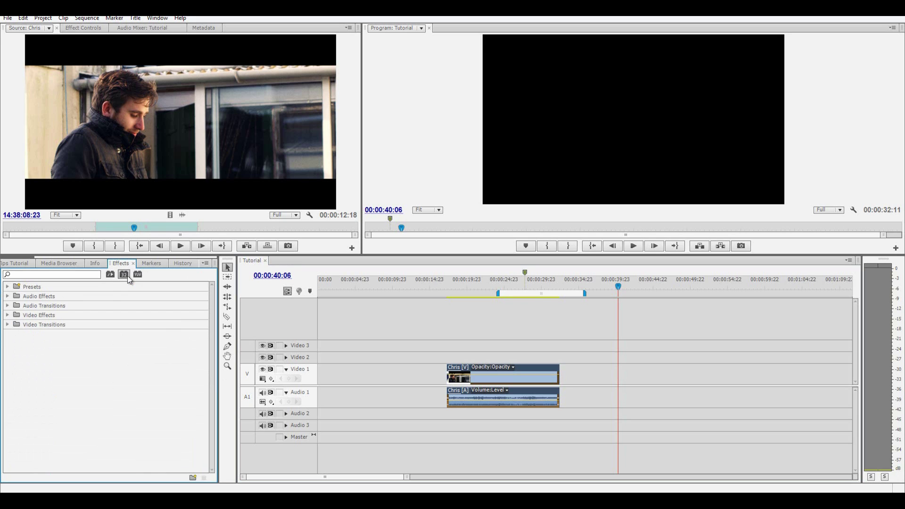
{"action": "left_click", "coordinate": [124, 274]}
{"action": "left_click", "coordinate": [124, 275]}
{"action": "left_click", "coordinate": [140, 278]}
{"action": "left_click", "coordinate": [141, 279]}
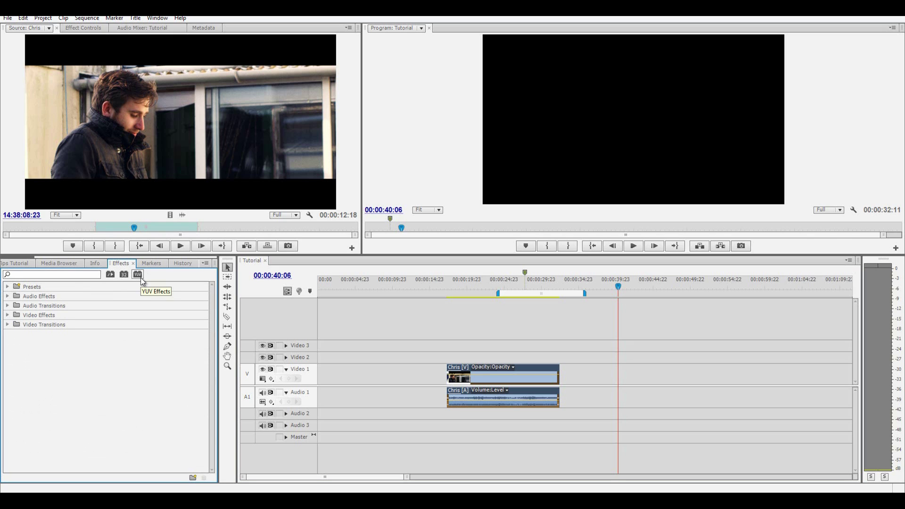
Apply the Mosaic effect from the Stylize video effects to the clip on Video 1, and park the playhead over the clip
{"action": "left_click", "coordinate": [8, 316]}
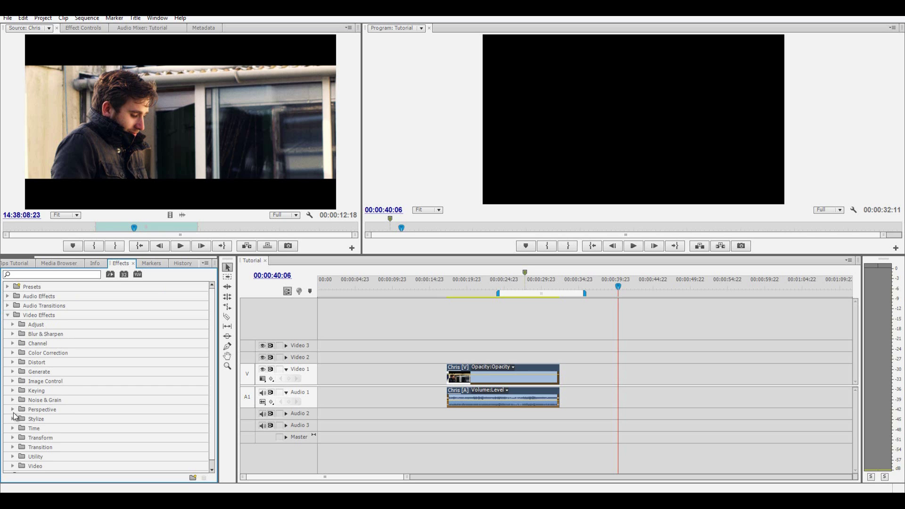
{"action": "left_click", "coordinate": [12, 420]}
{"action": "scroll", "coordinate": [71, 404], "scroll_direction": "down", "scroll_amount": 2}
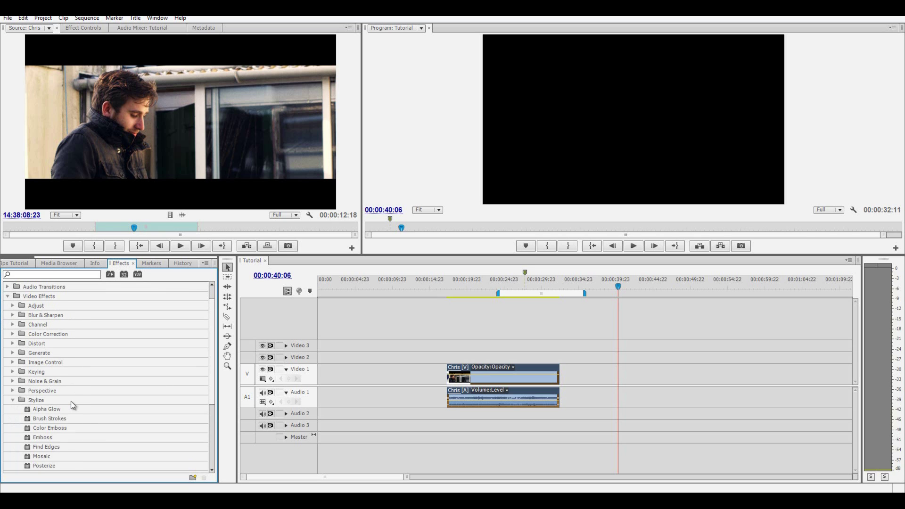
{"action": "left_click_drag", "start_coordinate": [44, 437], "coordinate": [503, 383]}
{"action": "left_click", "coordinate": [519, 288]}
{"action": "key", "text": "ctrl+z"}
{"action": "left_click", "coordinate": [31, 438]}
{"action": "key", "text": "ctrl+shift+z"}
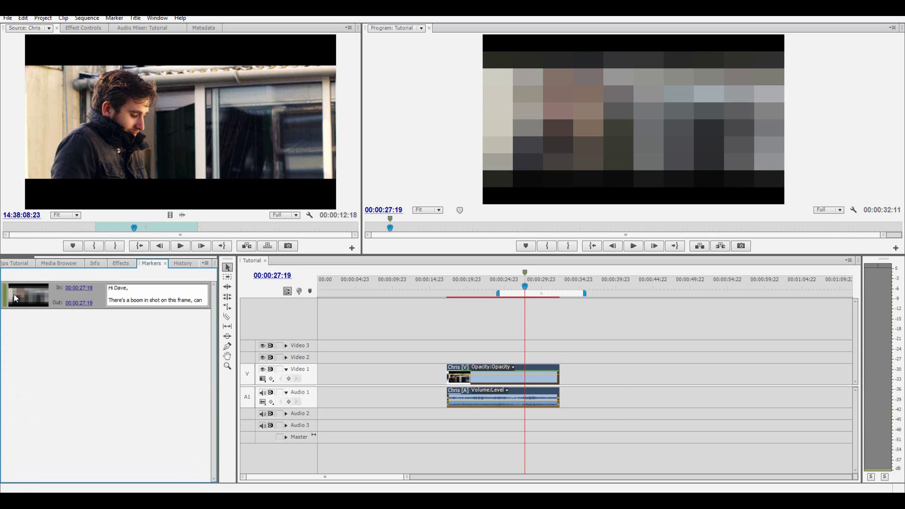
Adjust the sequence marker's in and out times, and undo the changes
{"action": "mouse_move", "coordinate": [78, 302]}
{"action": "left_mouse_down"}
{"action": "mouse_move", "coordinate": [89, 303]}
{"action": "mouse_move", "coordinate": [65, 291]}
{"action": "left_mouse_up"}
{"action": "key", "text": "ctrl+z"}
{"action": "key", "text": "ctrl+z"}
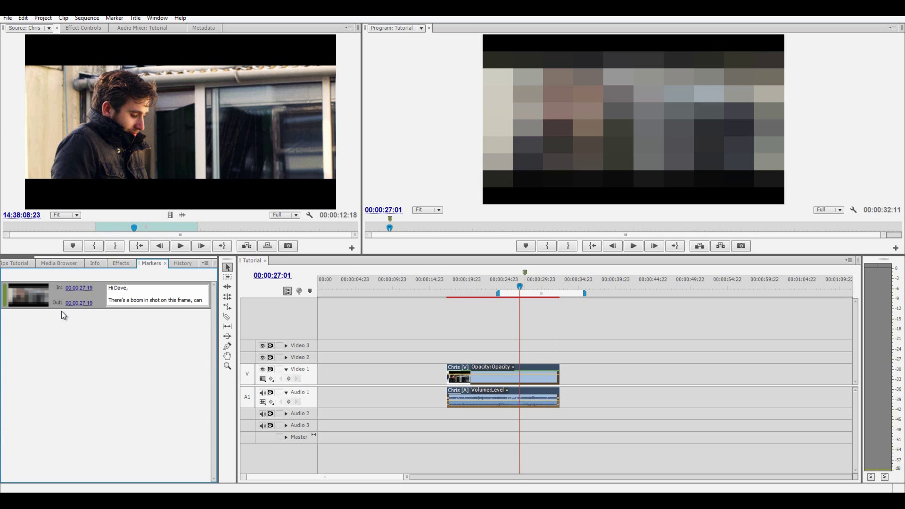
Step the project history back to Rename Item to 'Footage', restore it to the last Set Marker Time state, and show the project items
{"action": "left_click", "coordinate": [184, 264]}
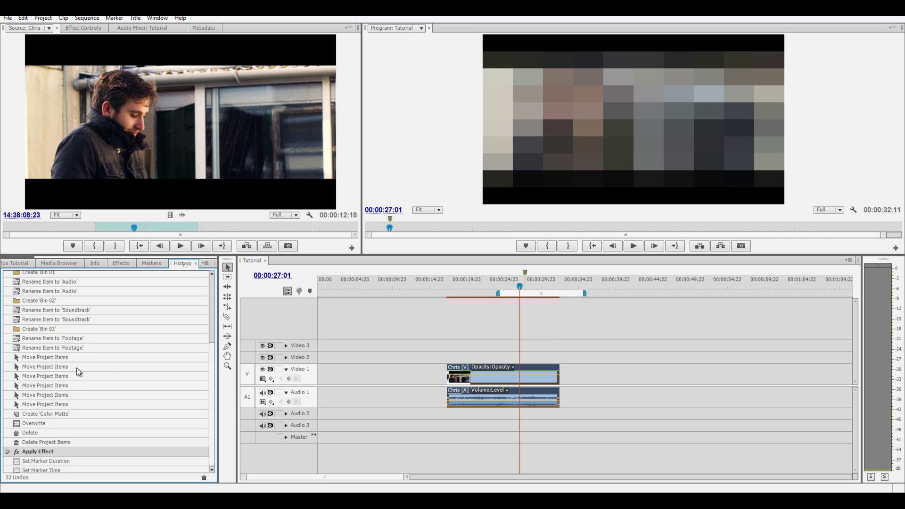
{"action": "left_click", "coordinate": [64, 350]}
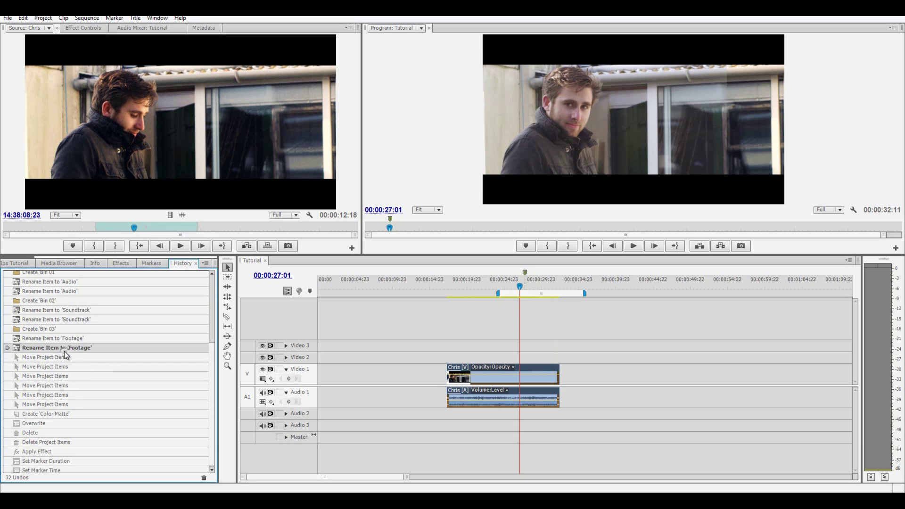
{"action": "left_click", "coordinate": [55, 462]}
{"action": "left_click", "coordinate": [55, 470]}
{"action": "left_click", "coordinate": [8, 265]}
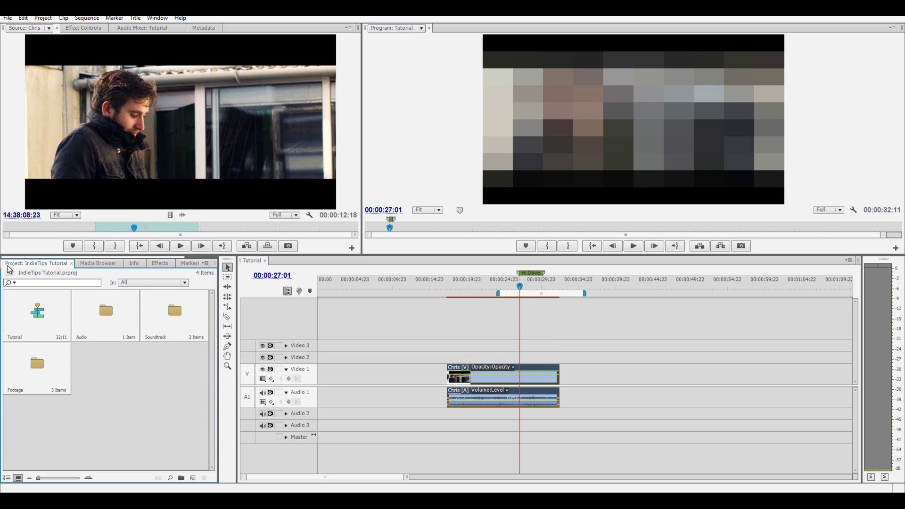
Turn off the Mosaic effect on the Video 1 clip and widen the effect settings area
{"action": "left_click", "coordinate": [89, 29]}
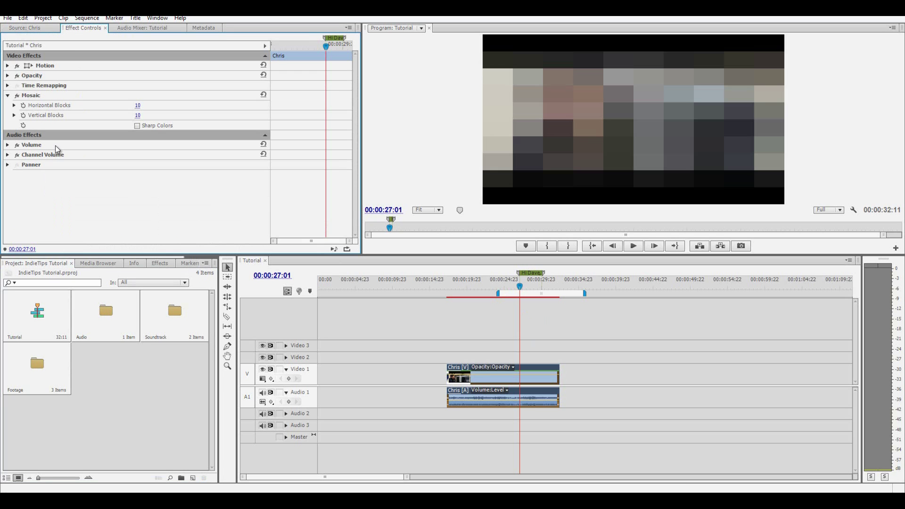
{"action": "left_click", "coordinate": [18, 96]}
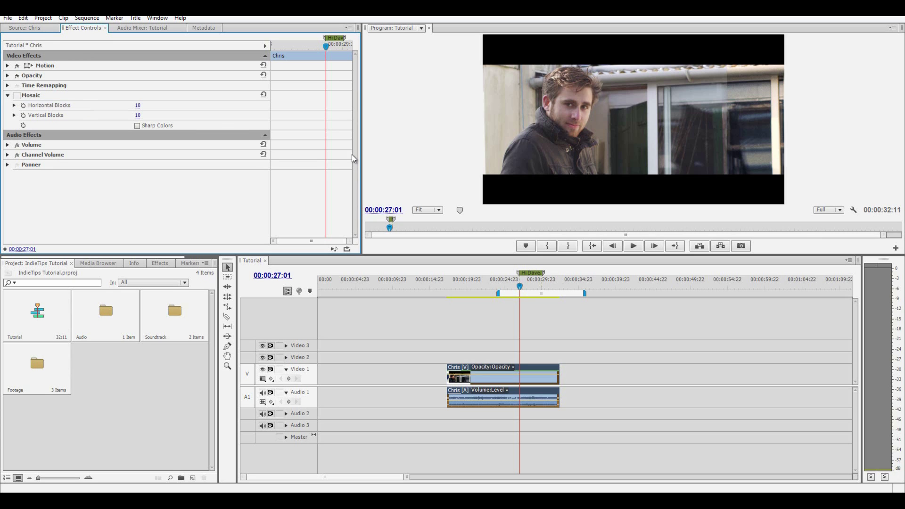
{"action": "left_click_drag", "start_coordinate": [361, 158], "coordinate": [493, 172]}
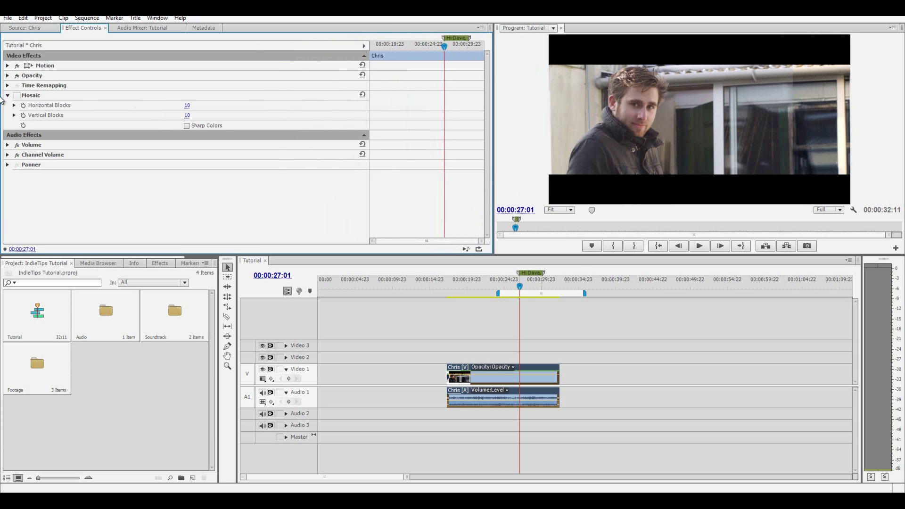
Expand the clip's Time Remapping, Opacity and Motion settings to examine their parameters
{"action": "left_click", "coordinate": [45, 67]}
{"action": "left_click", "coordinate": [49, 88]}
{"action": "left_click", "coordinate": [8, 85]}
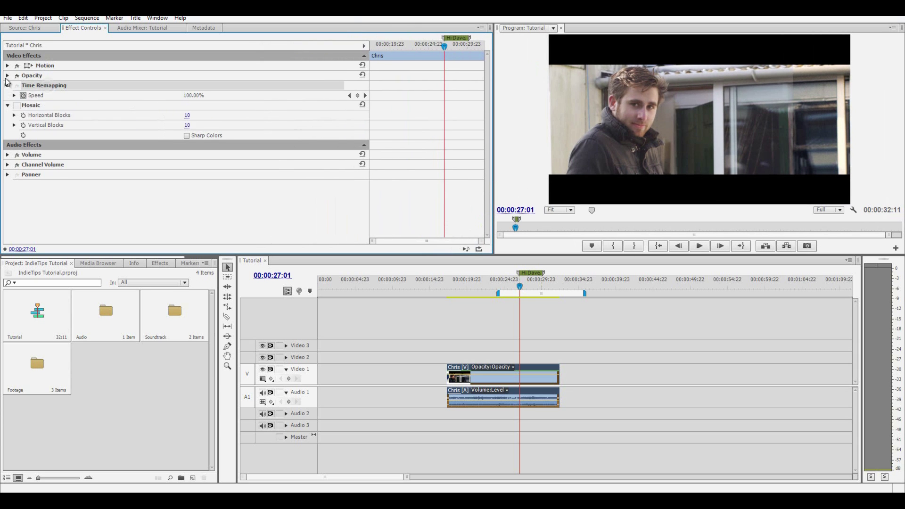
{"action": "left_click", "coordinate": [7, 75]}
{"action": "left_click", "coordinate": [6, 66]}
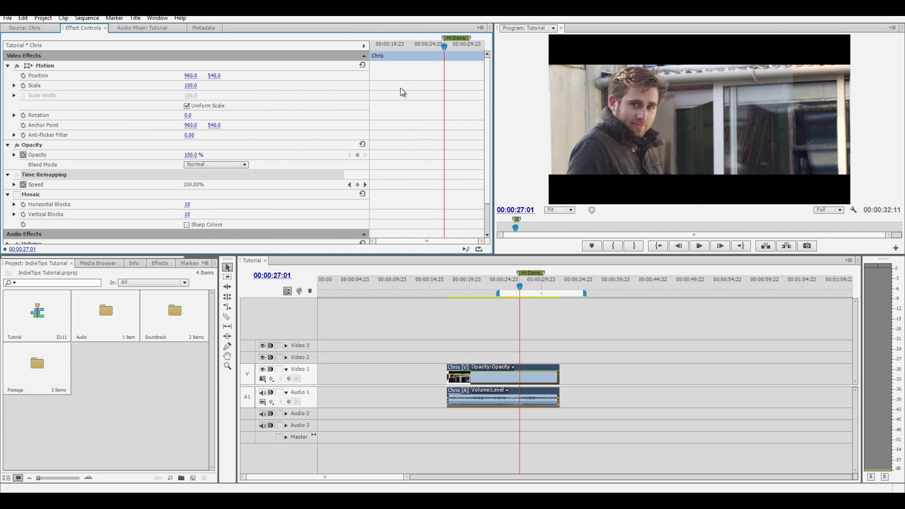
Add two opacity keyframes to the Video 1 clip with the Pen tool, one at its start and one slightly further in
{"action": "left_click", "coordinate": [229, 346]}
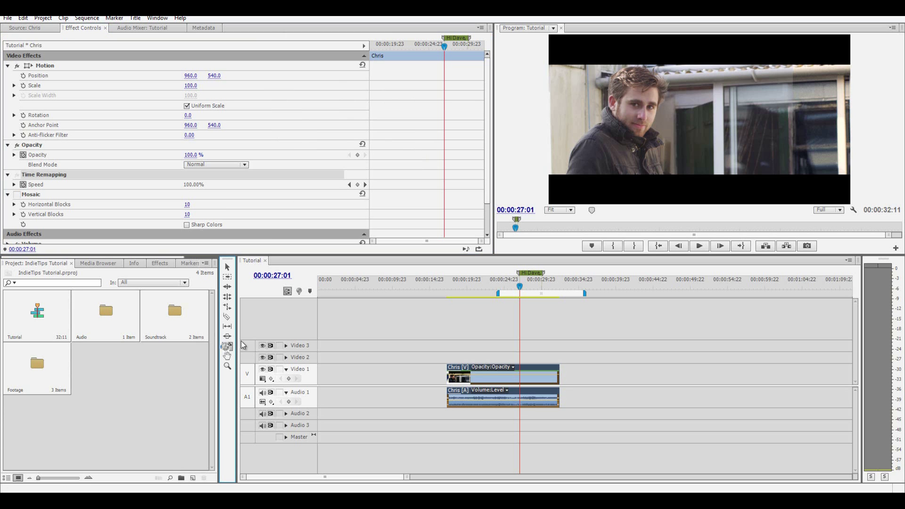
{"action": "left_click", "coordinate": [475, 376]}
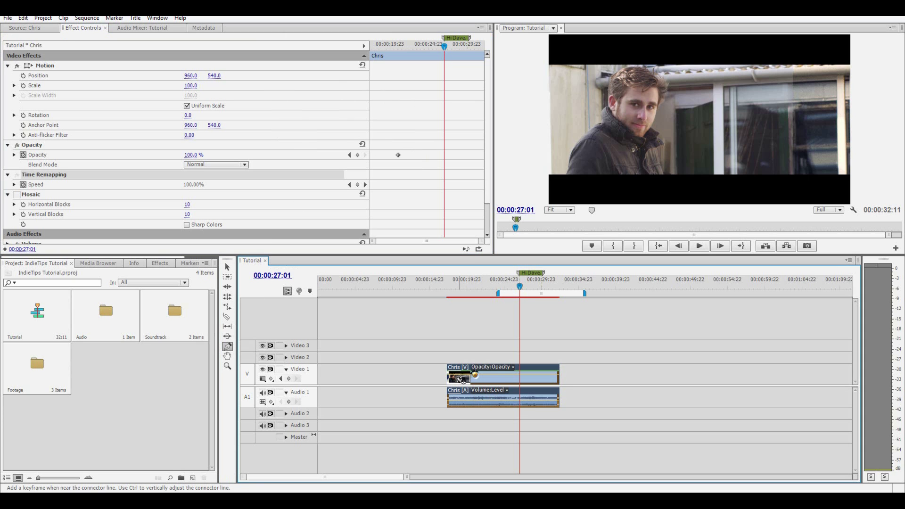
{"action": "left_click", "coordinate": [449, 377]}
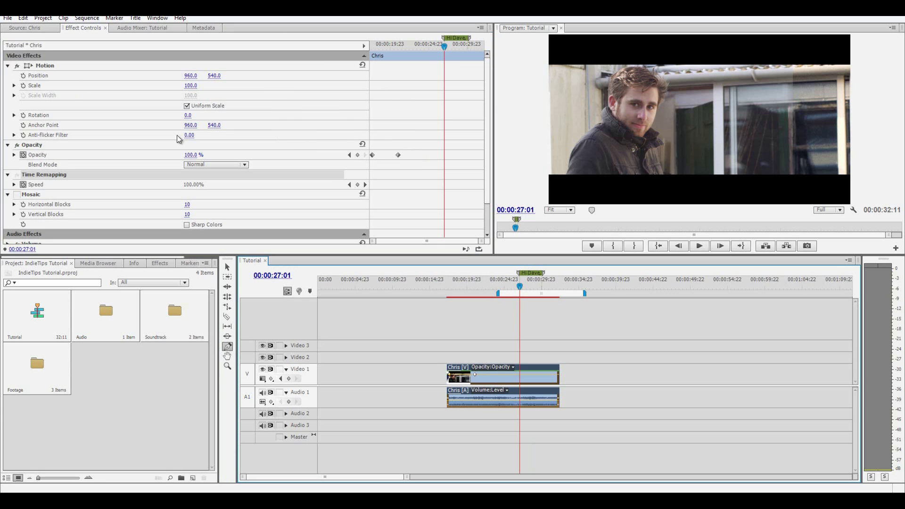
Move both opacity keyframes further along the clip with the Selection tool and apply Ease In to the first one
{"action": "left_click", "coordinate": [226, 267]}
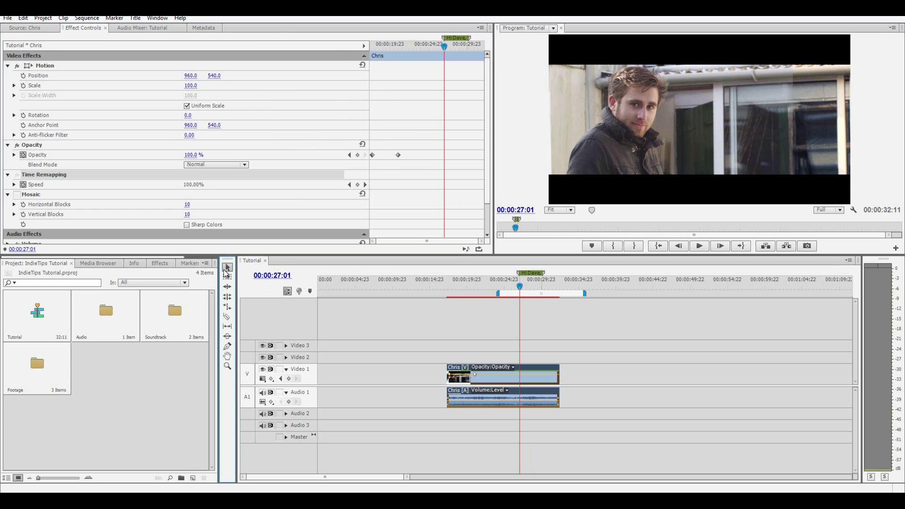
{"action": "left_click_drag", "start_coordinate": [399, 156], "coordinate": [380, 161]}
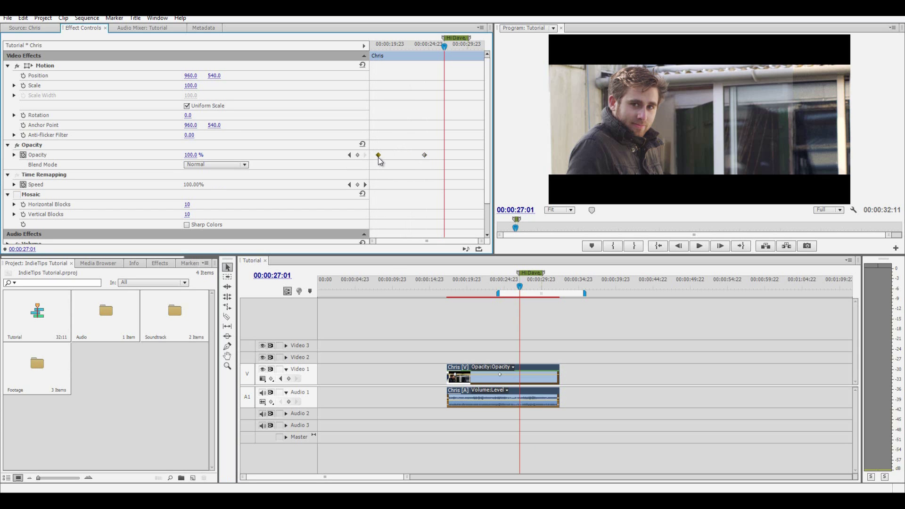
{"action": "right_click", "coordinate": [379, 158]}
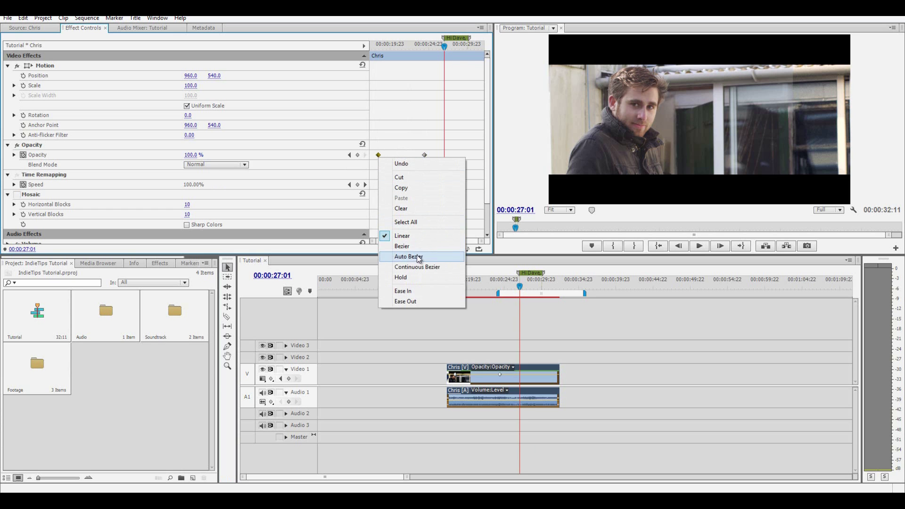
{"action": "left_click", "coordinate": [410, 291]}
Try Auto Bezier interpolation on the first opacity keyframe and set it to Hold
{"action": "right_click", "coordinate": [379, 156]}
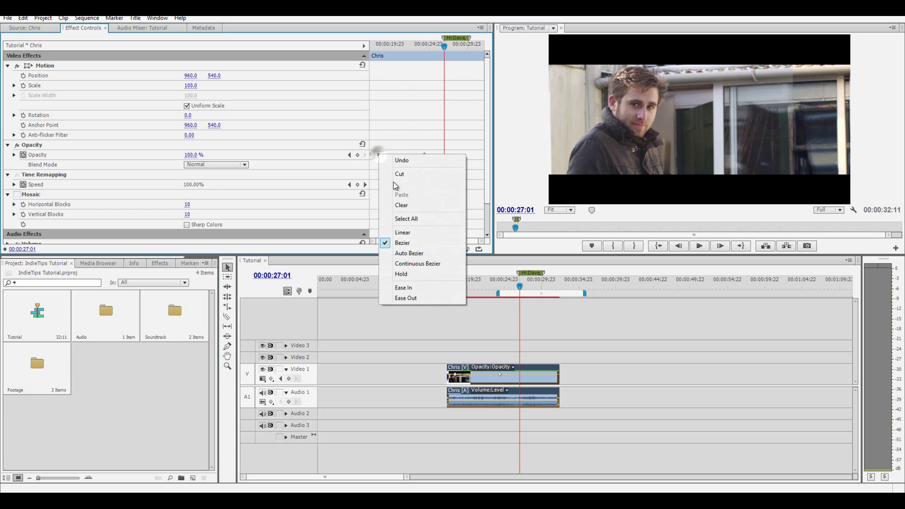
{"action": "left_click", "coordinate": [420, 255]}
{"action": "right_click", "coordinate": [379, 157]}
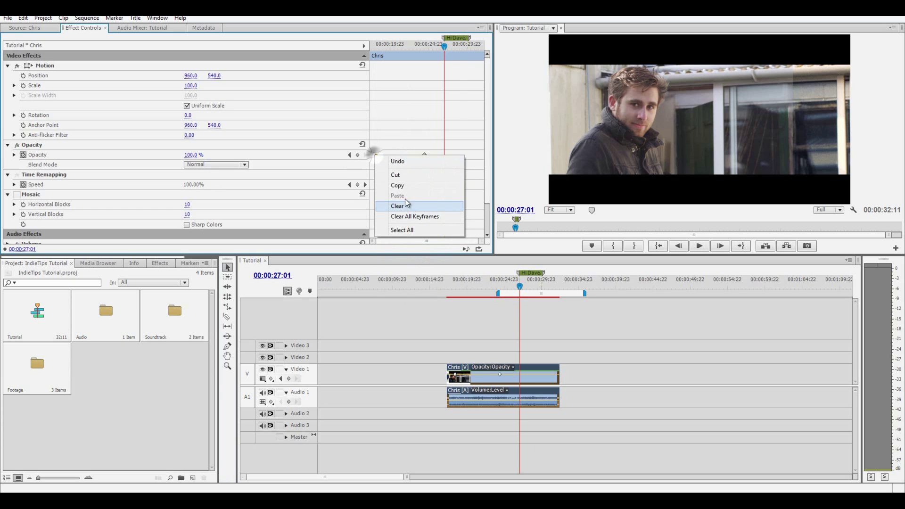
{"action": "right_click", "coordinate": [378, 156]}
{"action": "left_click", "coordinate": [415, 263]}
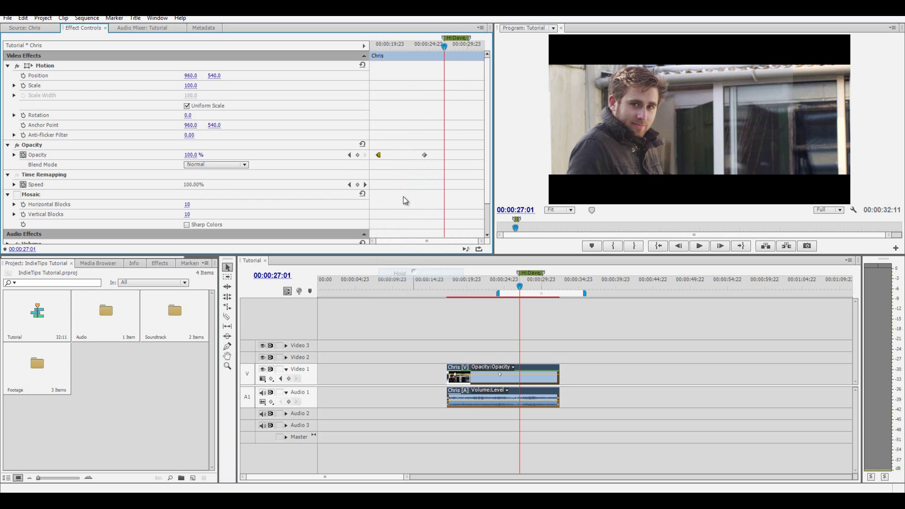
{"action": "right_click", "coordinate": [379, 156]}
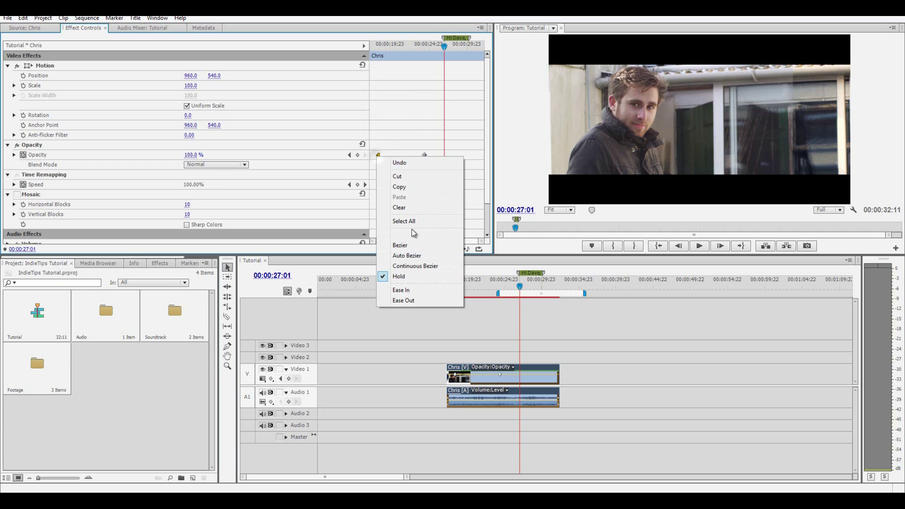
Remove the Mosaic effect from the Video 1 clip
{"action": "left_click", "coordinate": [17, 97]}
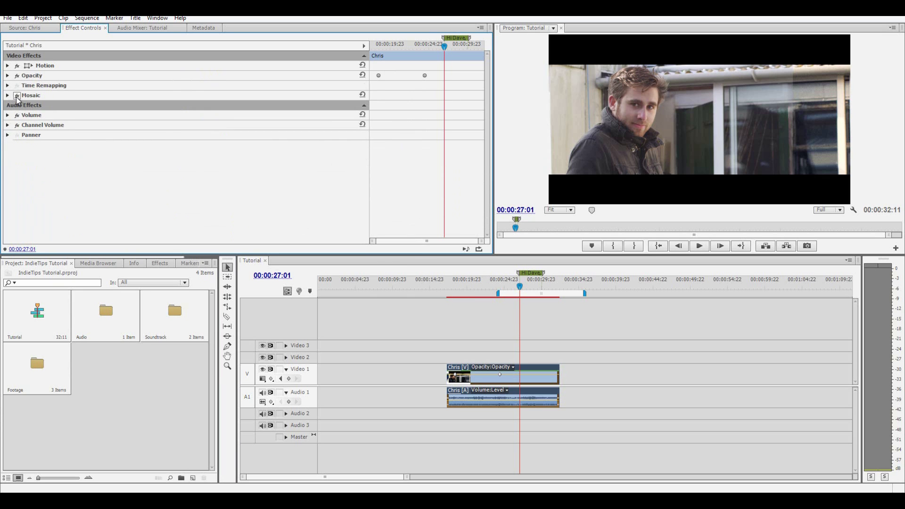
{"action": "left_click", "coordinate": [19, 96]}
{"action": "key", "text": "Delete"}
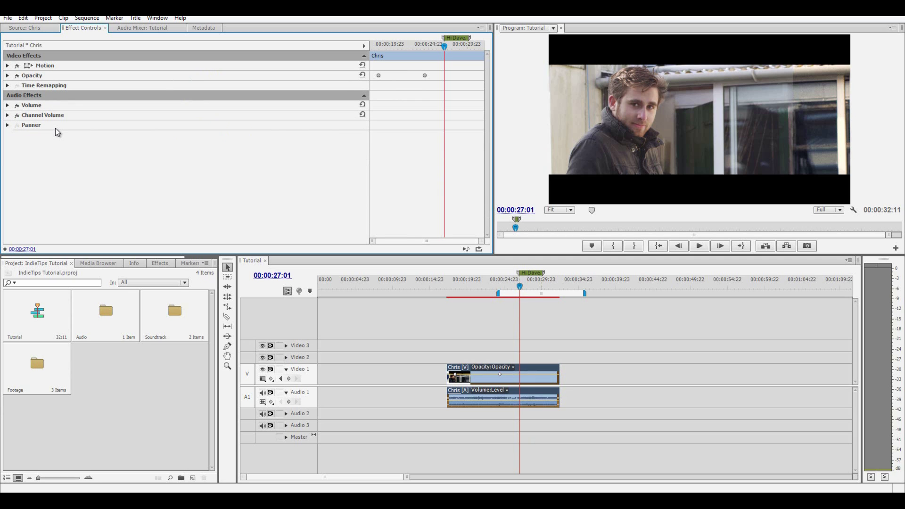
Show the Audio Mixer and place the two Soundtrack bin files at the sequence start on Audio 3 and Audio 4
{"action": "left_click", "coordinate": [137, 28]}
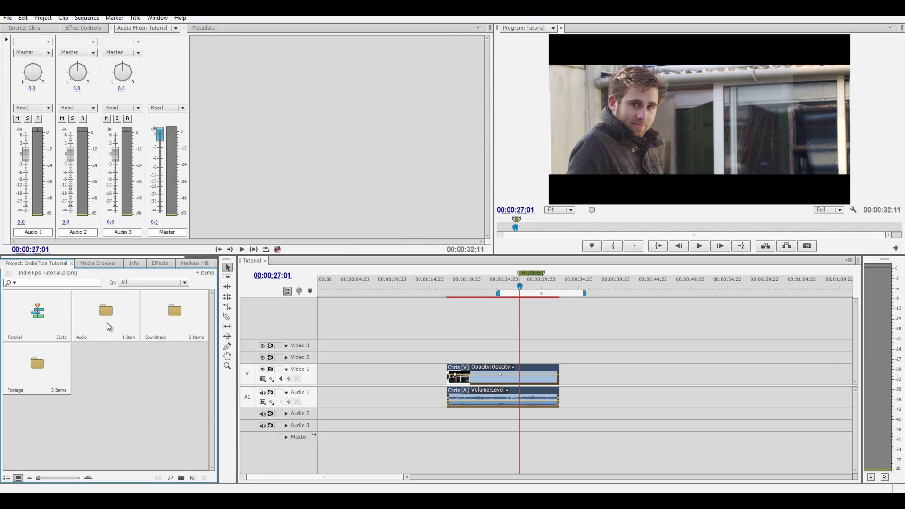
{"action": "double_click", "coordinate": [175, 311]}
{"action": "left_click_drag", "start_coordinate": [198, 123], "coordinate": [330, 426]}
{"action": "left_click_drag", "start_coordinate": [85, 123], "coordinate": [321, 444]}
{"action": "left_click", "coordinate": [338, 58]}
Place Cold Wind.wav on Audio 2 at the sequence start and move the Video 1 clip to about 00:00:49
{"action": "double_click", "coordinate": [106, 312]}
{"action": "left_click_drag", "start_coordinate": [486, 377], "coordinate": [716, 378]}
{"action": "left_click", "coordinate": [338, 57]}
{"action": "left_click_drag", "start_coordinate": [325, 285], "coordinate": [318, 288]}
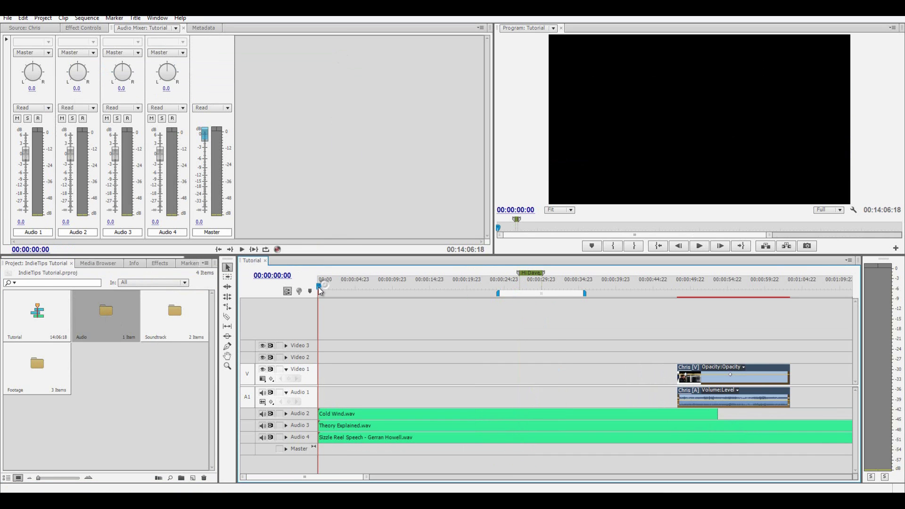
Play the sequence from the start and add an EQ effect to the Audio 3 track in the mixer
{"action": "key", "text": "space"}
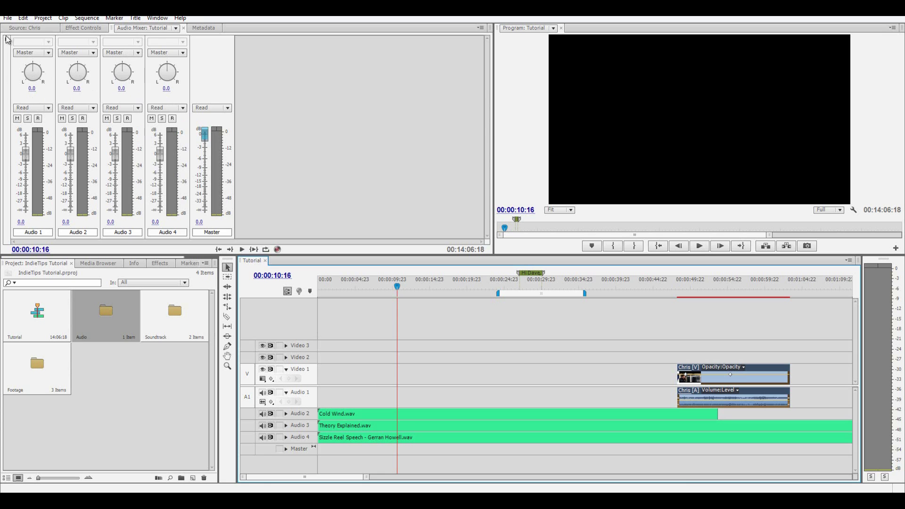
{"action": "left_click", "coordinate": [6, 38]}
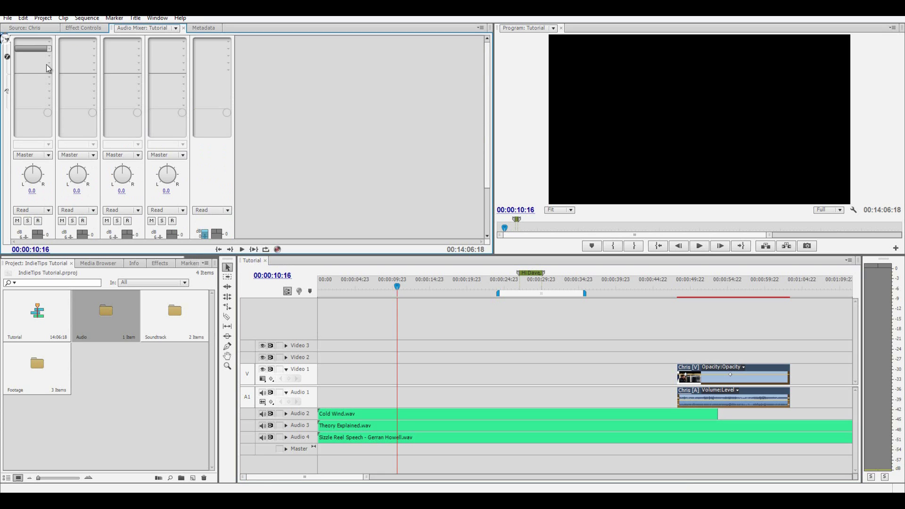
{"action": "left_click", "coordinate": [139, 42]}
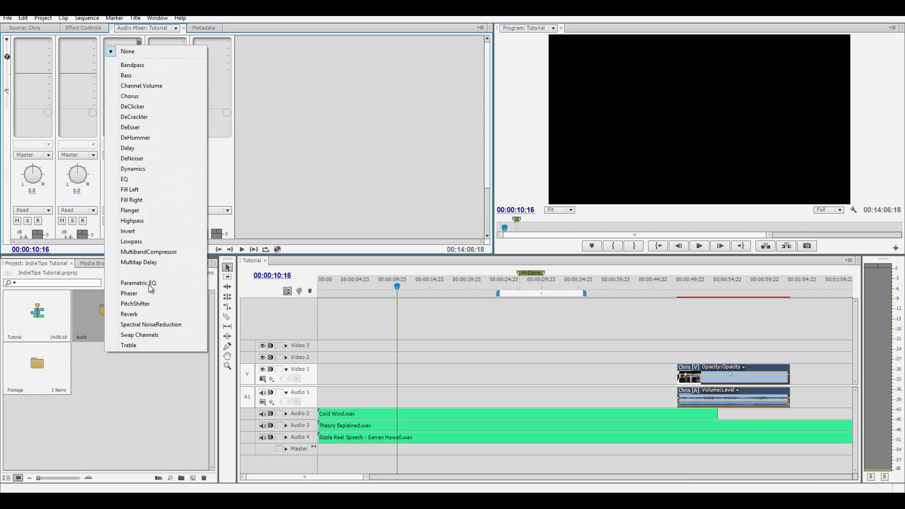
{"action": "left_click", "coordinate": [124, 179]}
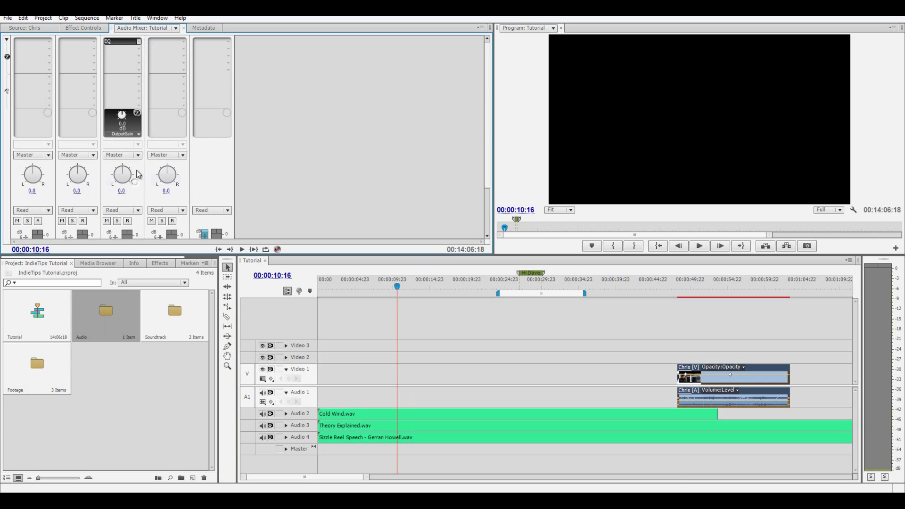
{"action": "left_click", "coordinate": [6, 40]}
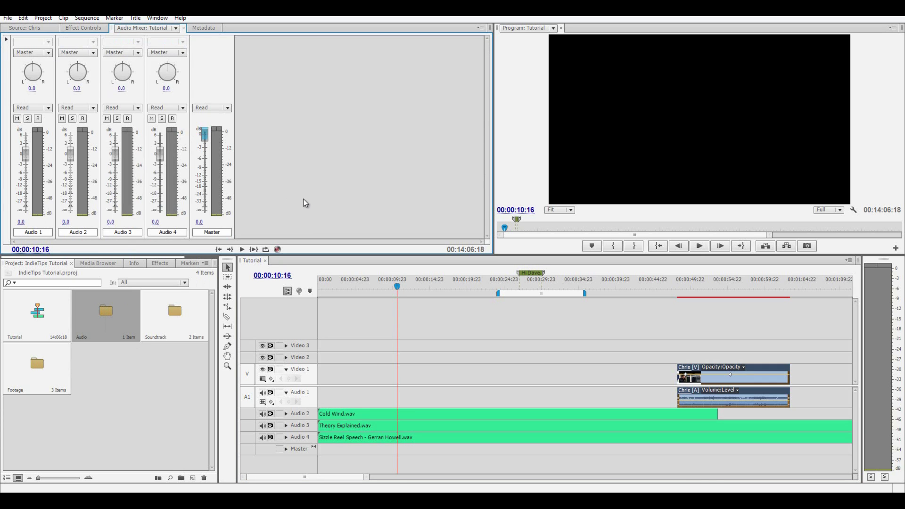
Check Audio 4's automation modes and delete the Sizzle Reel Speech clip from that track
{"action": "left_click", "coordinate": [166, 108]}
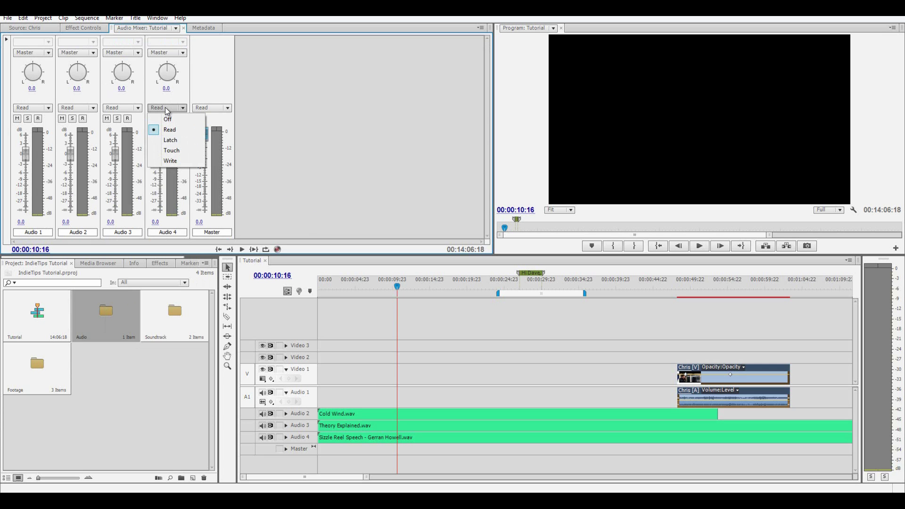
{"action": "left_click", "coordinate": [335, 439]}
{"action": "key", "text": "Delete"}
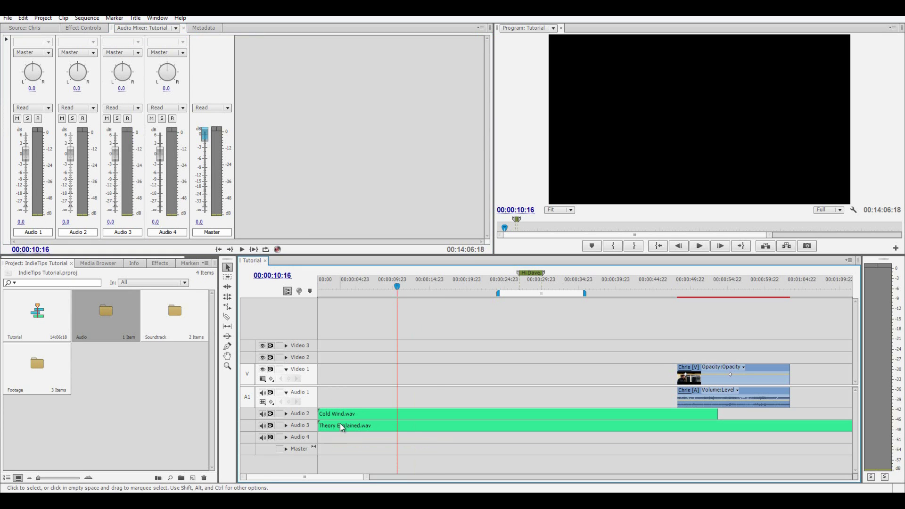
Expand Audio 2 and add three volume keyframes to Cold Wind.wav with the Pen tool, raising the middle one at about 00:00:11:21
{"action": "left_click", "coordinate": [286, 414]}
{"action": "left_click_drag", "start_coordinate": [293, 428], "coordinate": [292, 446]}
{"action": "left_click", "coordinate": [228, 348]}
{"action": "left_click", "coordinate": [398, 430]}
{"action": "left_click", "coordinate": [418, 430]}
{"action": "left_click_drag", "start_coordinate": [408, 430], "coordinate": [407, 419]}
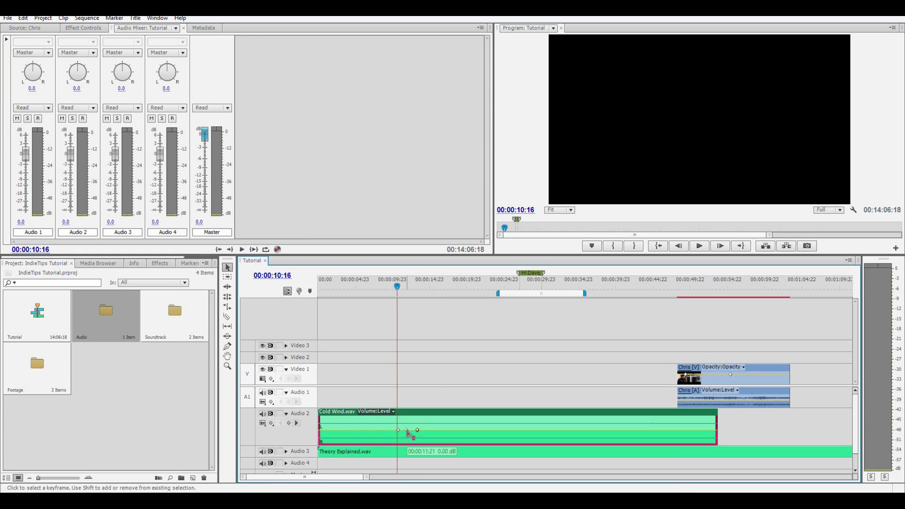
Lower the Audio 3 volume fader to -18.6 dB during playback
{"action": "key", "text": "space"}
{"action": "left_click_drag", "start_coordinate": [115, 153], "coordinate": [119, 198]}
{"action": "key", "text": "space"}
Raise the audio gain of the Cold Wind.wav clip by 15 dB
{"action": "right_click", "coordinate": [408, 440]}
{"action": "left_click", "coordinate": [394, 412]}
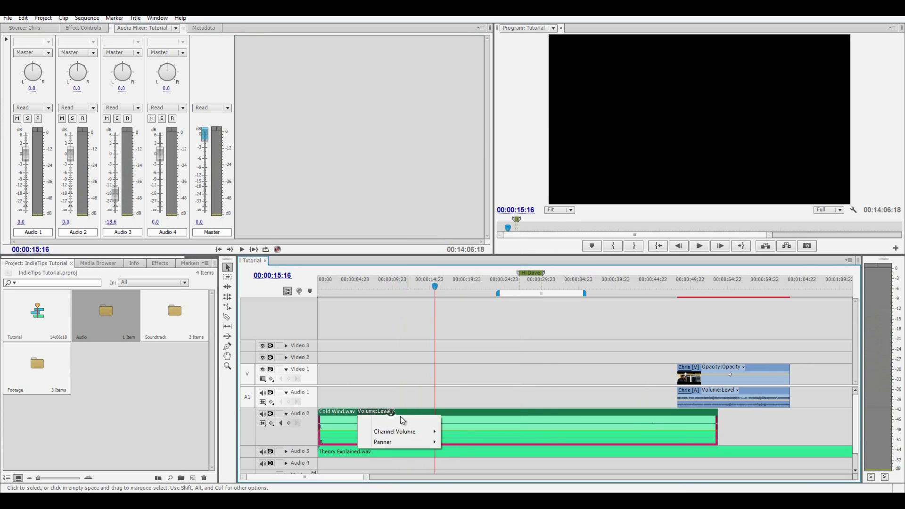
{"action": "right_click", "coordinate": [387, 426]}
{"action": "left_click", "coordinate": [446, 328]}
{"action": "type", "text": "15"}
{"action": "key", "text": "Return"}
Play back the Cold Wind.wav volume change and lower the volume line on both sides of the raised keyframe
{"action": "left_click", "coordinate": [399, 287]}
{"action": "key", "text": "space"}
{"action": "key", "text": "space"}
{"action": "left_click_drag", "start_coordinate": [384, 430], "coordinate": [384, 434]}
{"action": "left_click_drag", "start_coordinate": [458, 430], "coordinate": [457, 436]}
Set Audio 2's automation to Write and record a fader move to -0.5 dB during playback from about 00:00:09:10
{"action": "left_click", "coordinate": [386, 287]}
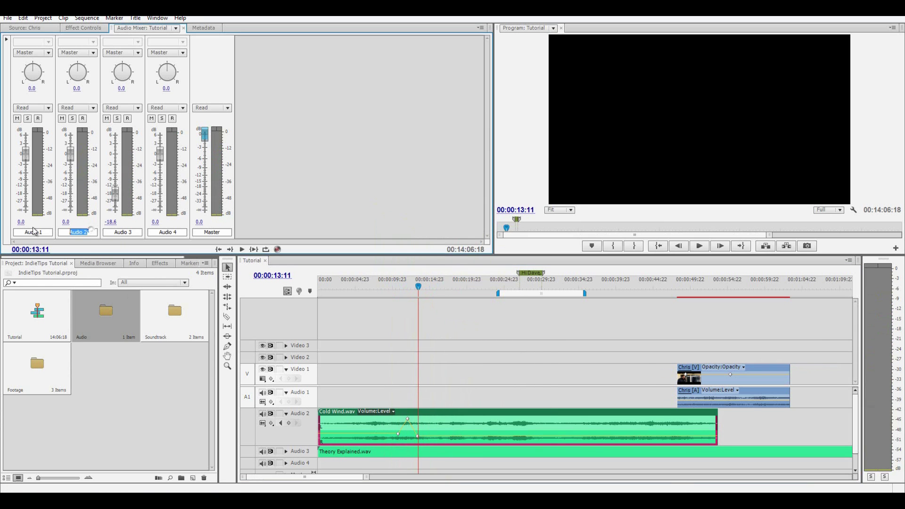
{"action": "left_click", "coordinate": [78, 108]}
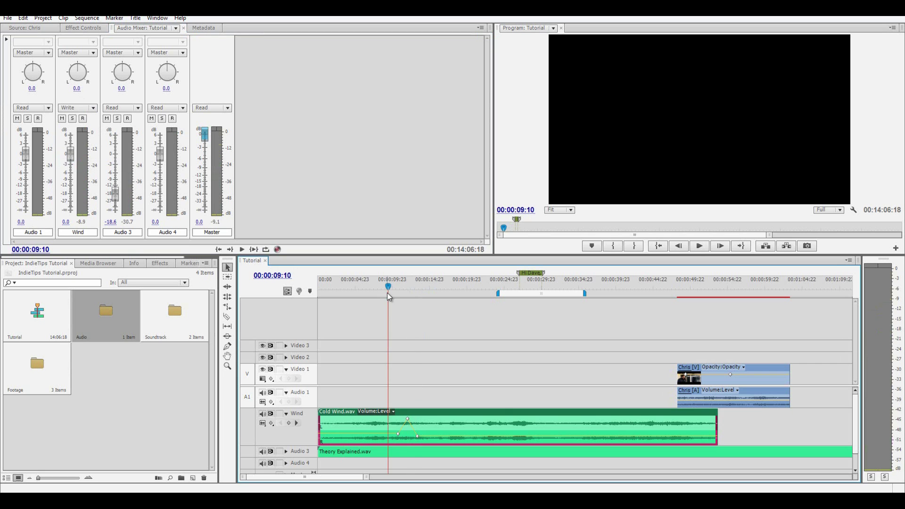
{"action": "key", "text": "space"}
{"action": "mouse_move", "coordinate": [71, 155]}
{"action": "left_mouse_down"}
{"action": "mouse_move", "coordinate": [71, 190]}
{"action": "mouse_move", "coordinate": [70, 156]}
{"action": "left_mouse_up"}
{"action": "key", "text": "space"}
Switch Audio 2's automation to Touch, undo the last change, and record a temporary volume dip with the fader during playback
{"action": "left_click", "coordinate": [81, 110]}
{"action": "left_click", "coordinate": [87, 151]}
{"action": "key", "text": "ctrl+z"}
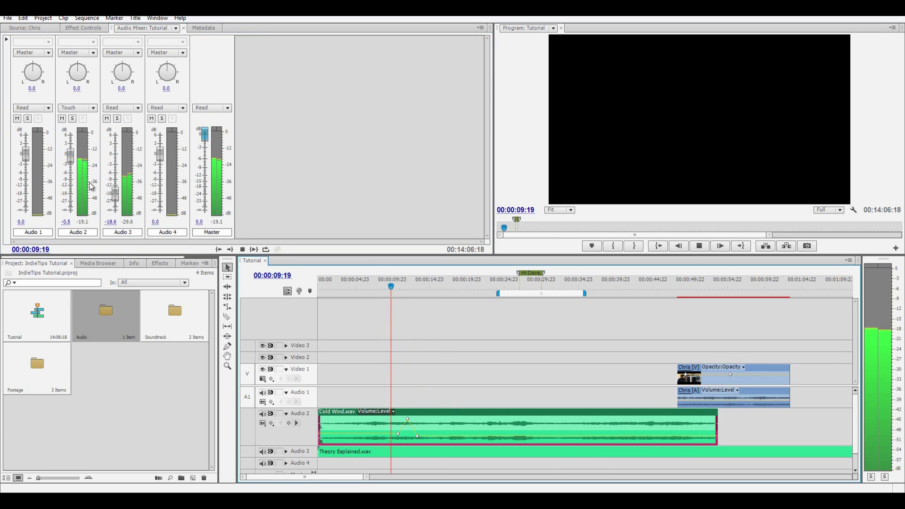
{"action": "left_click_drag", "start_coordinate": [70, 159], "coordinate": [75, 190]}
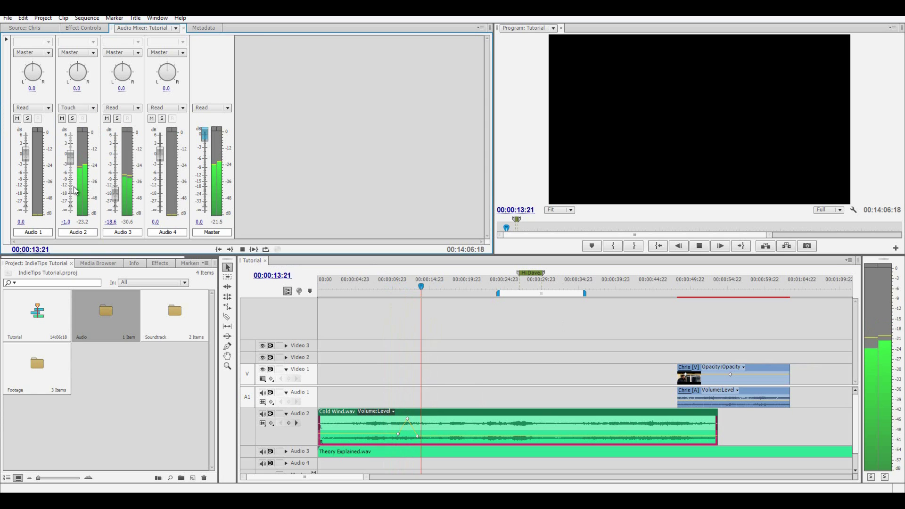
{"action": "left_click", "coordinate": [397, 299]}
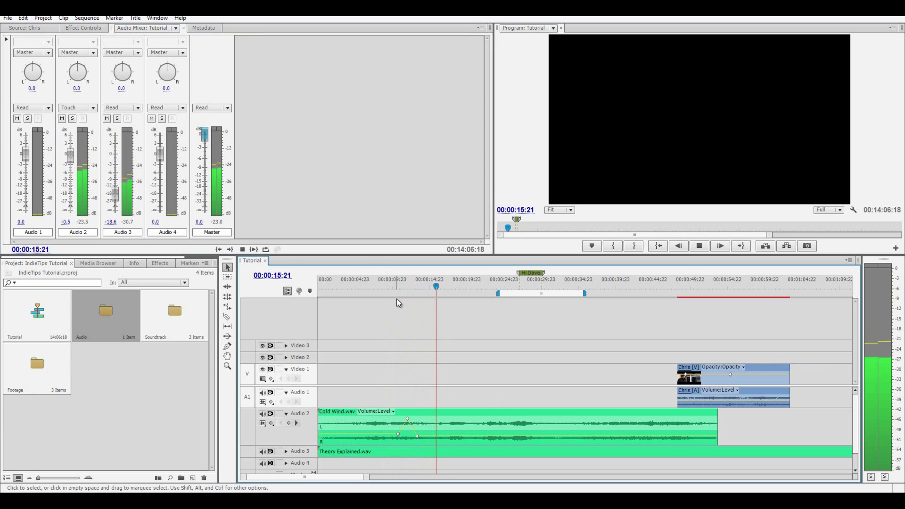
{"action": "key", "text": "space"}
Test Audio 2's mute and solo during playback from about 00:00:10:13, and try to enable the track for recording
{"action": "mouse_move", "coordinate": [395, 289]}
{"action": "left_mouse_down"}
{"action": "mouse_move", "coordinate": [410, 298]}
{"action": "mouse_move", "coordinate": [397, 296]}
{"action": "left_mouse_up"}
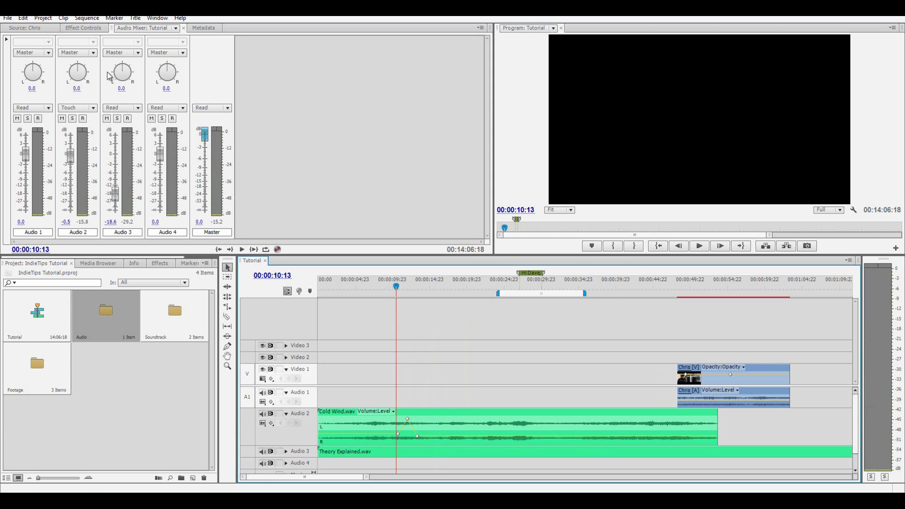
{"action": "left_click", "coordinate": [62, 118]}
{"action": "key", "text": "space"}
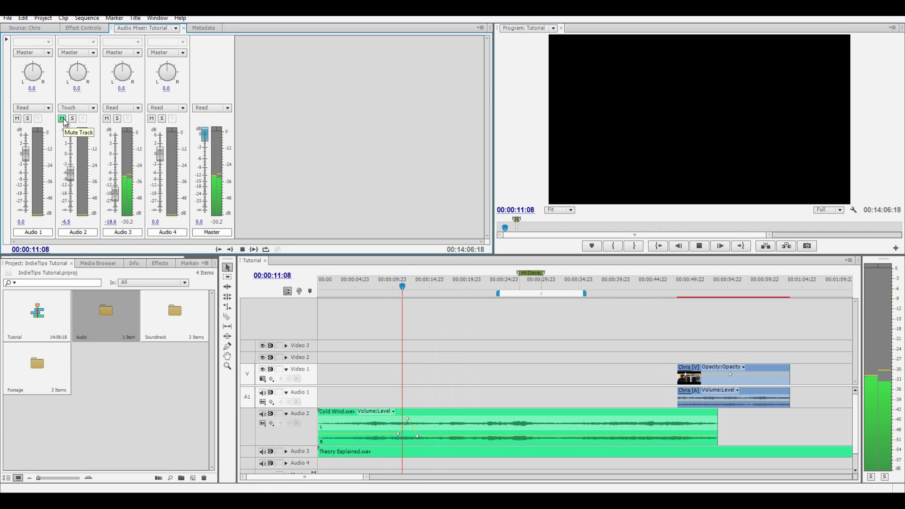
{"action": "left_click", "coordinate": [61, 119]}
{"action": "left_click", "coordinate": [72, 119]}
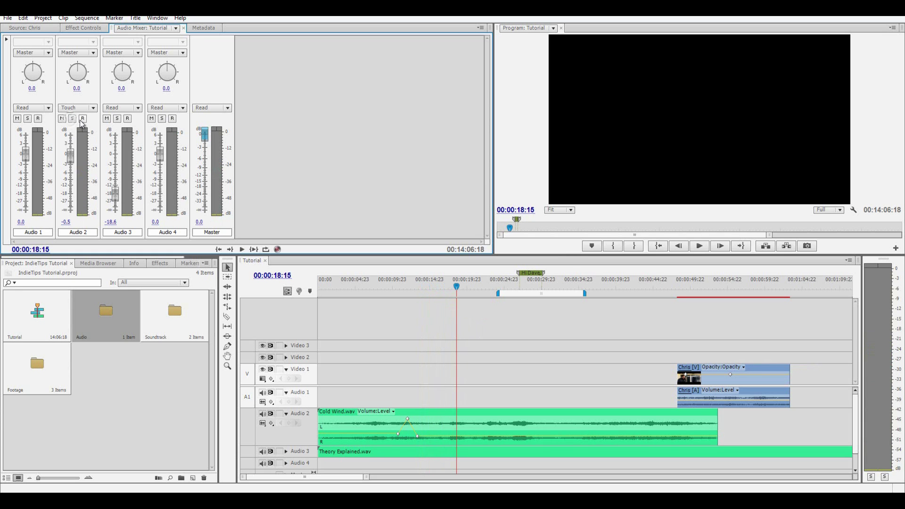
{"action": "left_click", "coordinate": [83, 118]}
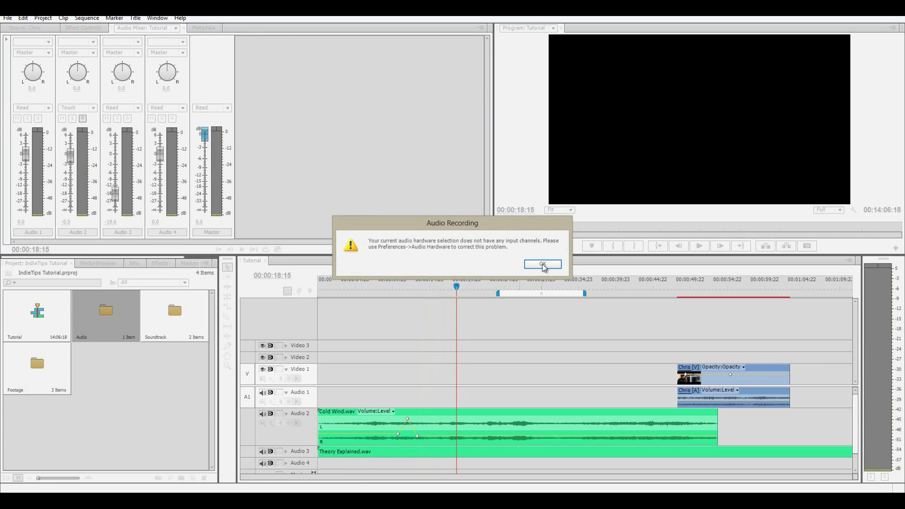
{"action": "left_click", "coordinate": [542, 265]}
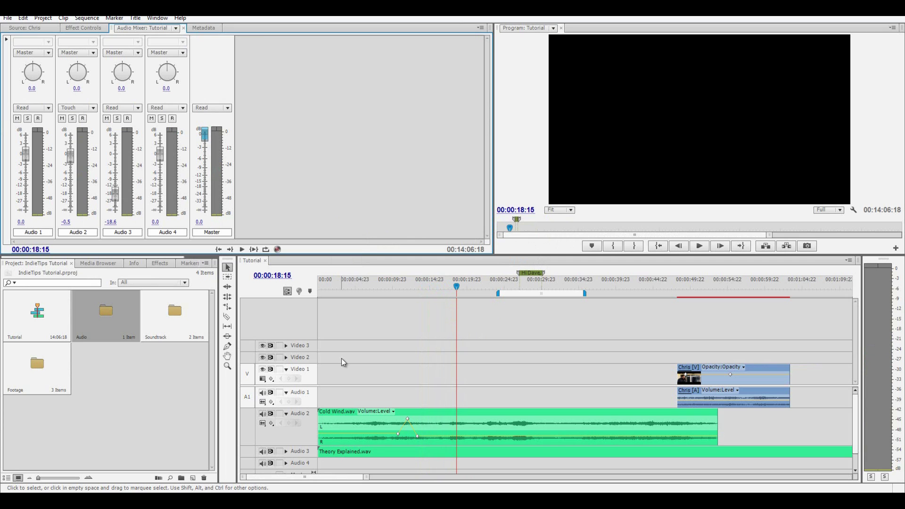
Rename the Audio 3 track to Soundtrack and the Audio 2 track to Wind
{"action": "left_click", "coordinate": [136, 235]}
{"action": "type", "text": "Sou"}
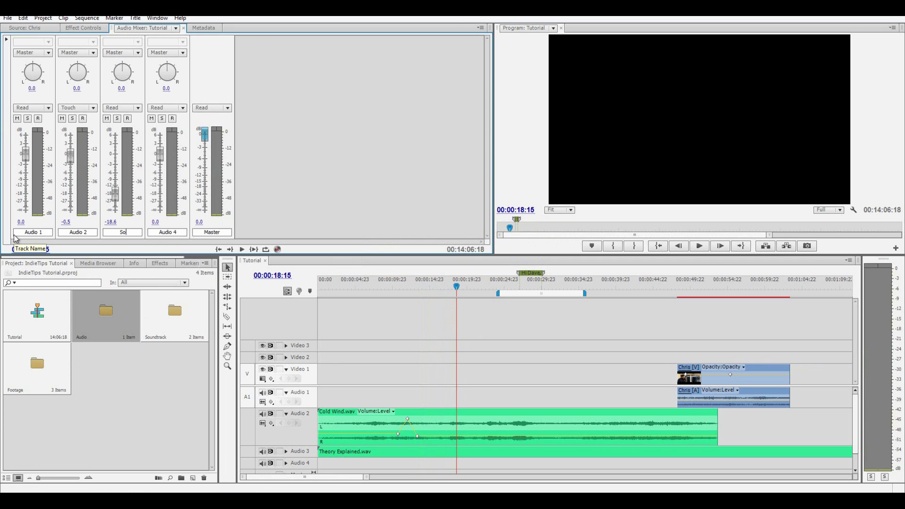
{"action": "type", "text": "ndtrack"}
{"action": "left_click", "coordinate": [83, 231]}
{"action": "type", "text": "Wind"}
{"action": "key", "text": "Return"}
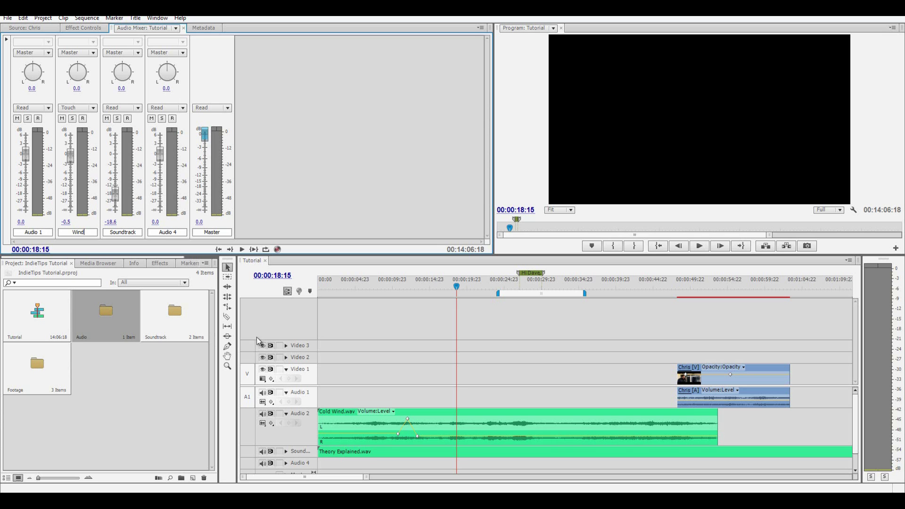
Show the clip metadata, delete the Wind and Soundtrack track clips, and move the Video 1 clip to start at about 00:00:14
{"action": "left_click", "coordinate": [203, 27]}
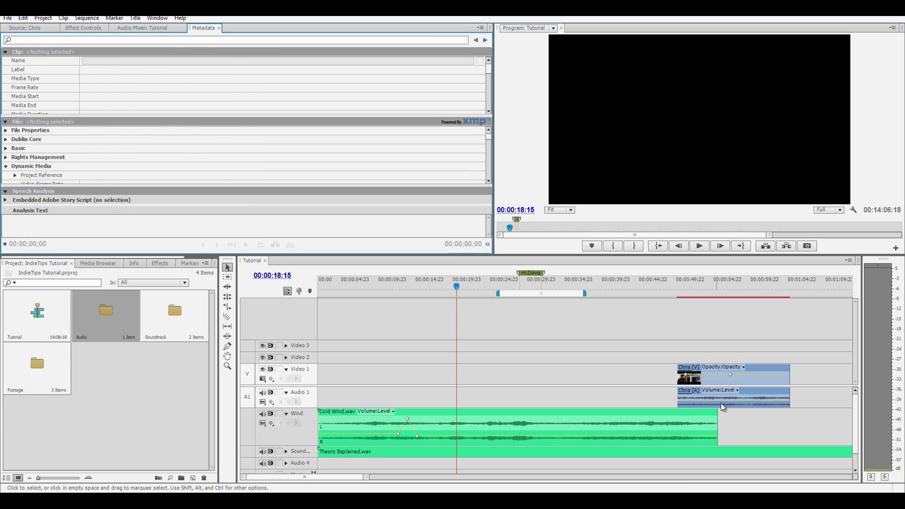
{"action": "left_click", "coordinate": [708, 381]}
{"action": "left_click_drag", "start_coordinate": [540, 365], "coordinate": [495, 456]}
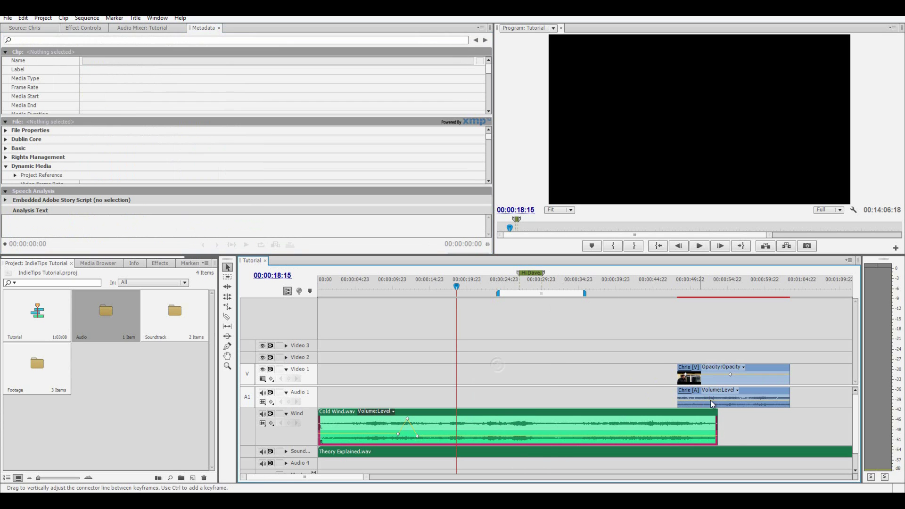
{"action": "key", "text": "Delete"}
{"action": "left_click_drag", "start_coordinate": [711, 377], "coordinate": [456, 377]}
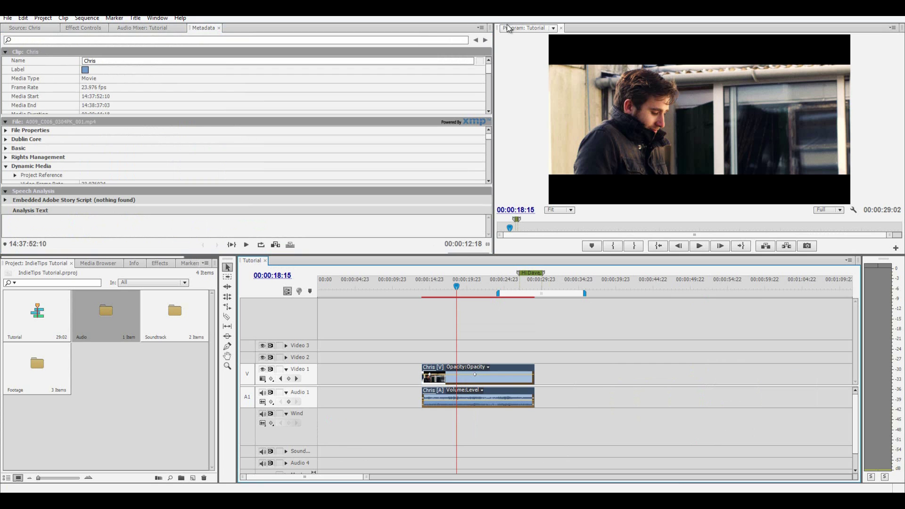
Examine the remaining clip metadata fields, from the audio details down to the scene and shot entries
{"action": "scroll", "coordinate": [490, 77], "scroll_direction": "down", "scroll_amount": 5}
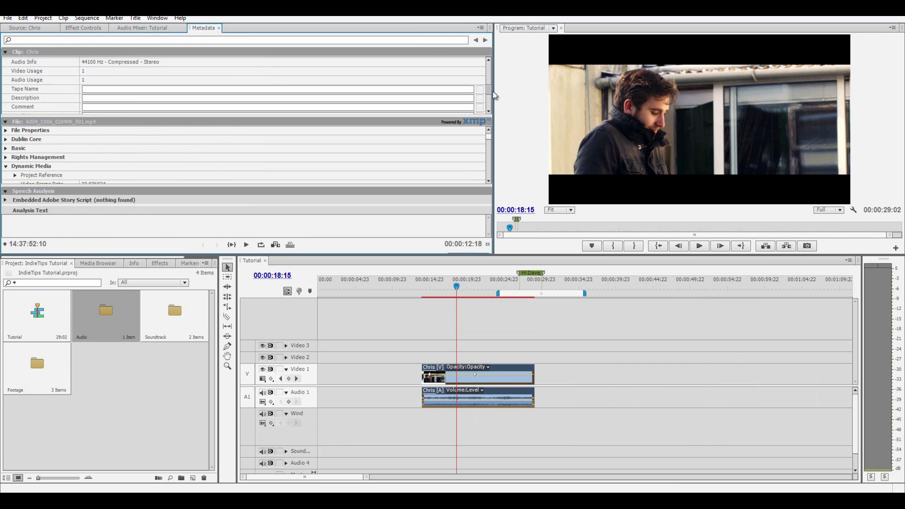
{"action": "scroll", "coordinate": [211, 87], "scroll_direction": "down", "scroll_amount": 2}
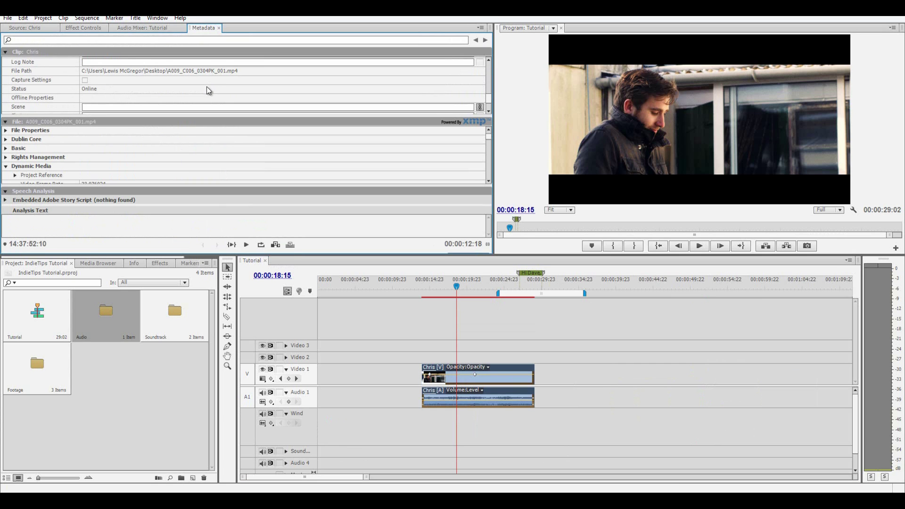
{"action": "scroll", "coordinate": [207, 87], "scroll_direction": "down", "scroll_amount": 1}
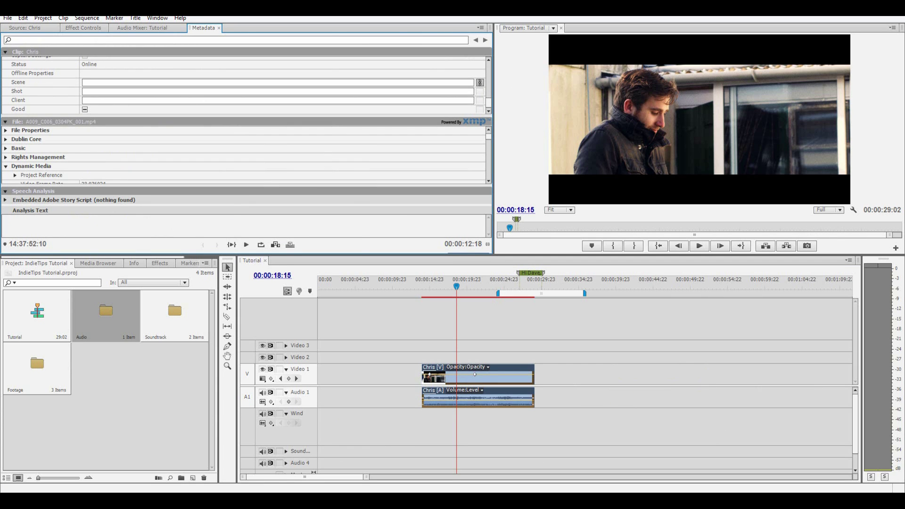
Zoom the Source monitor to 150%, shift the view toward the man's face, and set the playback resolution to Full
{"action": "left_click", "coordinate": [25, 28]}
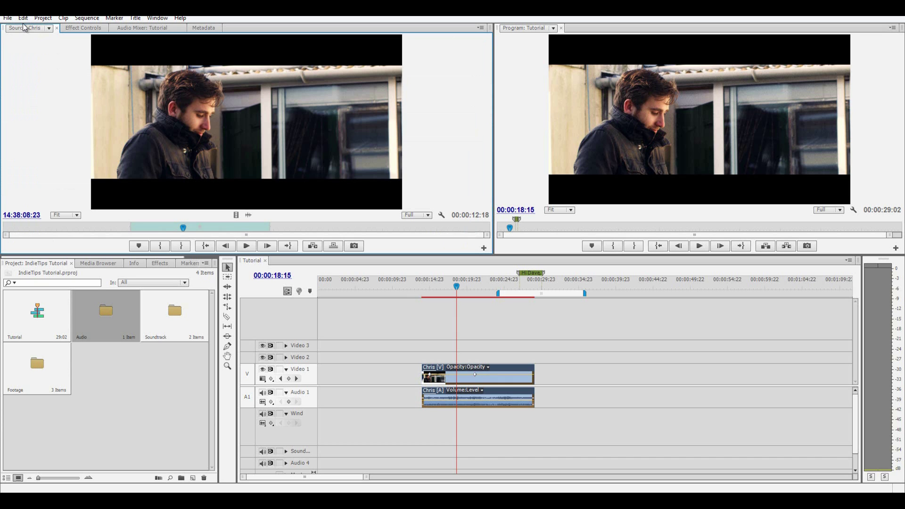
{"action": "left_click", "coordinate": [66, 215]}
{"action": "left_click", "coordinate": [85, 291]}
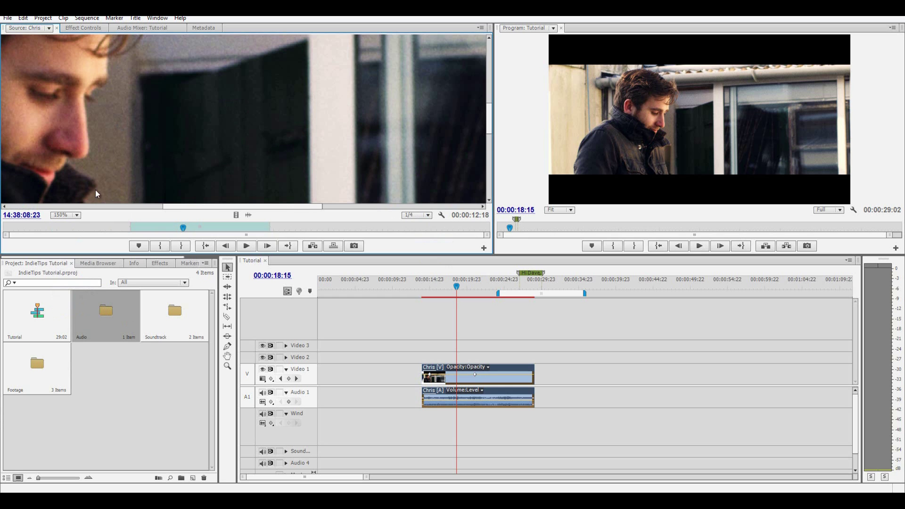
{"action": "left_click_drag", "start_coordinate": [217, 208], "coordinate": [200, 208]}
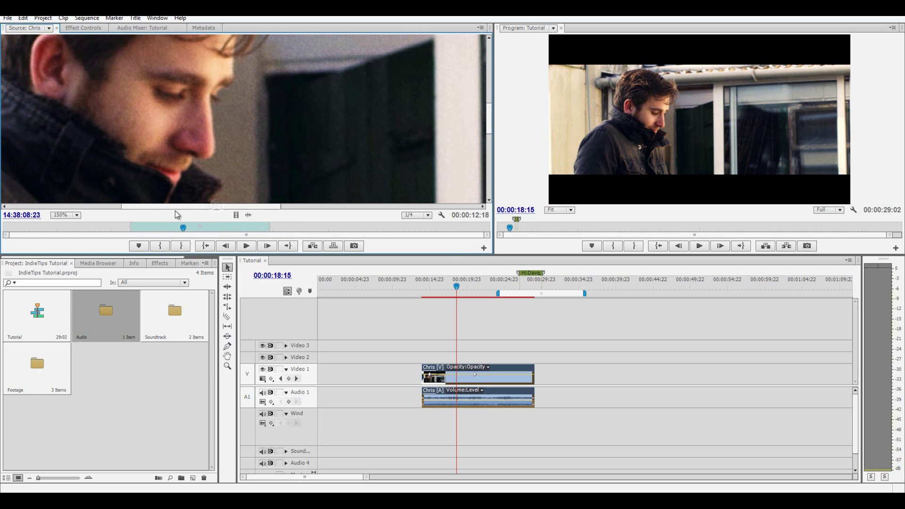
{"action": "left_click", "coordinate": [426, 218]}
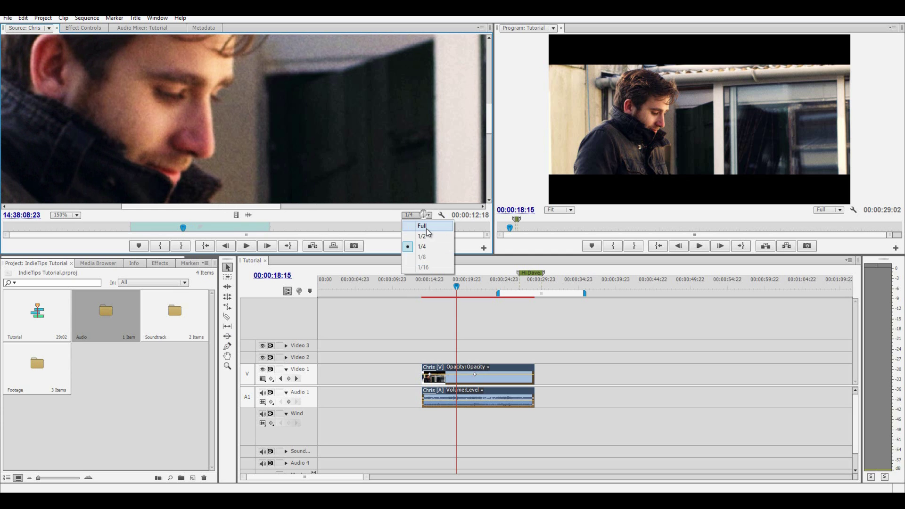
{"action": "left_click", "coordinate": [427, 228]}
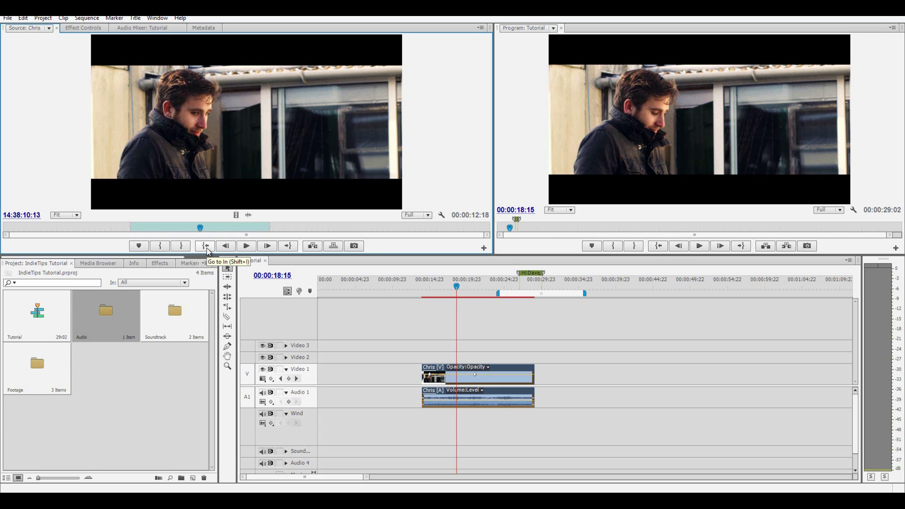
Try overwriting the source clip into the sequence, undo it, and export the current source frame as a JPEG still
{"action": "left_click", "coordinate": [336, 248]}
{"action": "key", "text": "ctrl+z"}
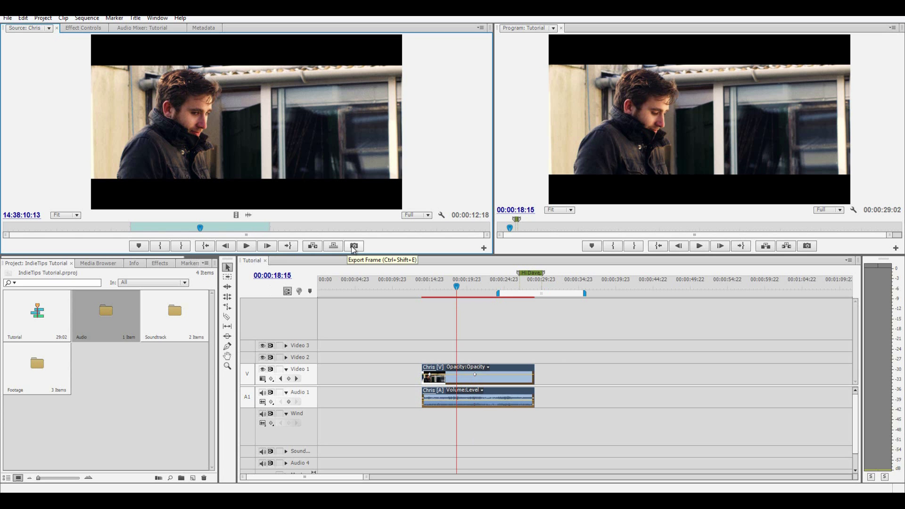
{"action": "left_click", "coordinate": [354, 247]}
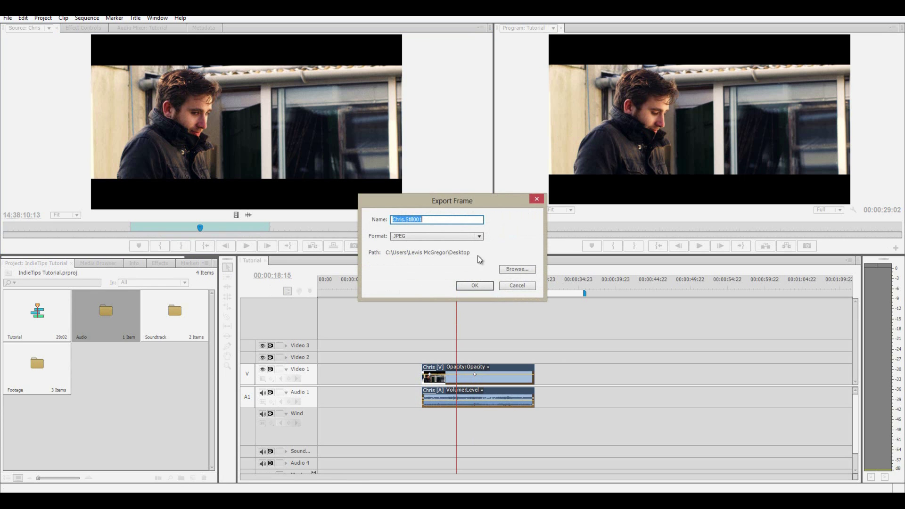
{"action": "left_click", "coordinate": [486, 286]}
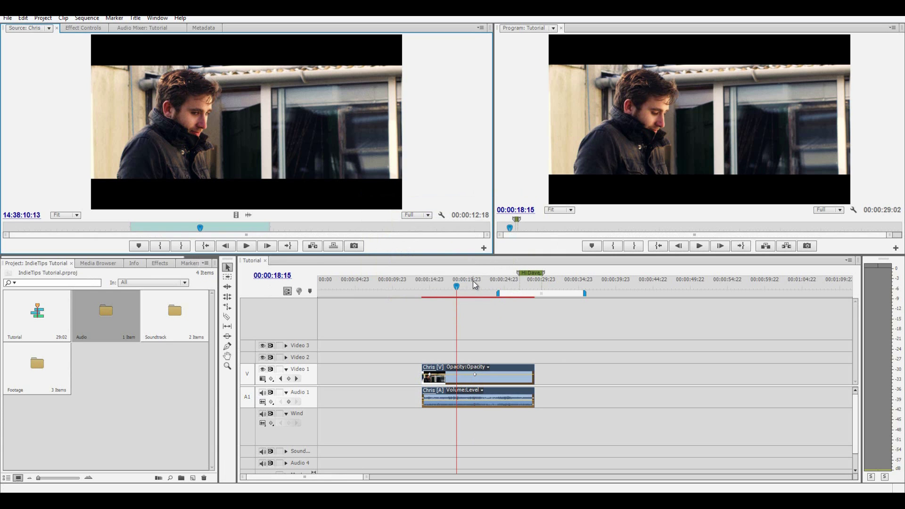
View the source clip as Vectorscope, RGB Parade and All Scopes, and return the Source monitor to Composite Video
{"action": "left_click", "coordinate": [443, 216]}
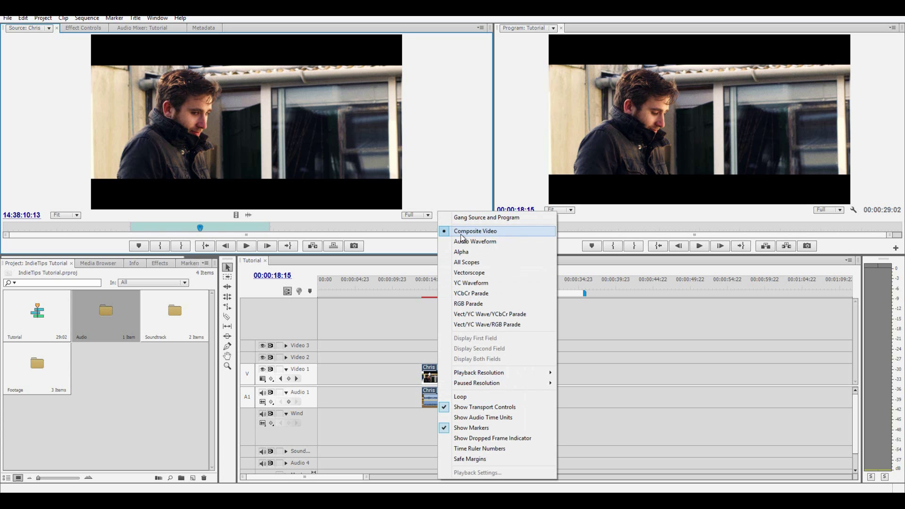
{"action": "left_click", "coordinate": [466, 272]}
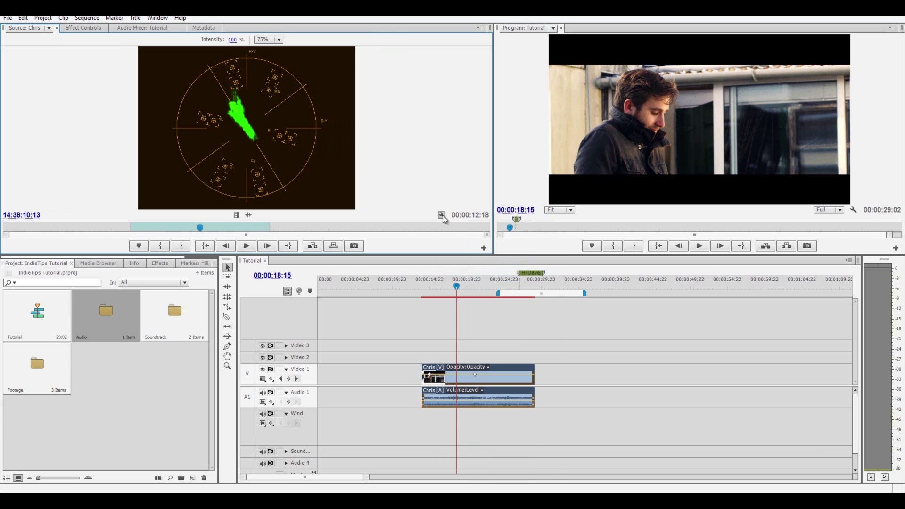
{"action": "left_click", "coordinate": [443, 215]}
{"action": "left_click", "coordinate": [474, 304]}
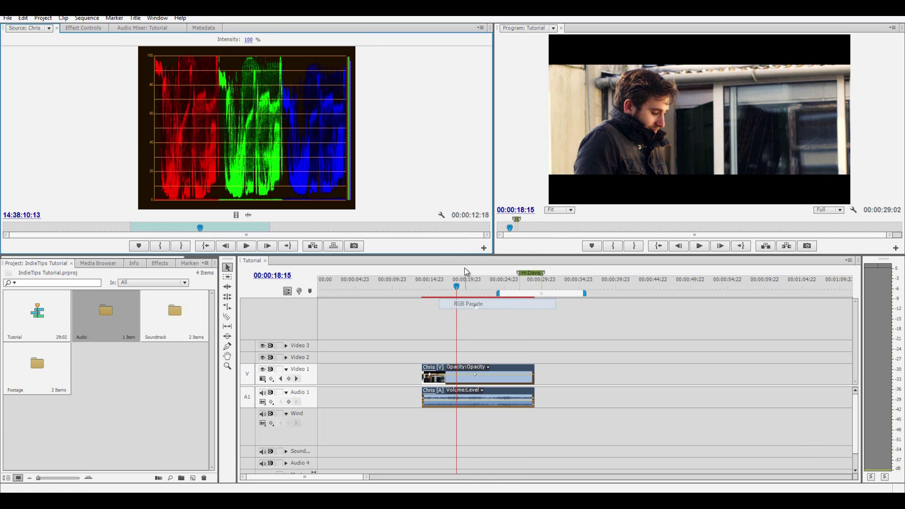
{"action": "left_click", "coordinate": [443, 216]}
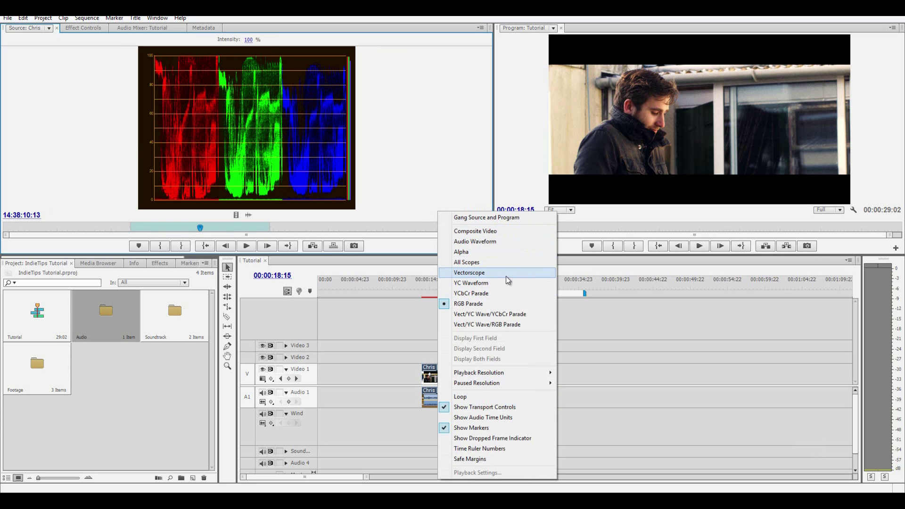
{"action": "left_click", "coordinate": [505, 262]}
{"action": "left_click", "coordinate": [443, 216]}
{"action": "left_click", "coordinate": [483, 231]}
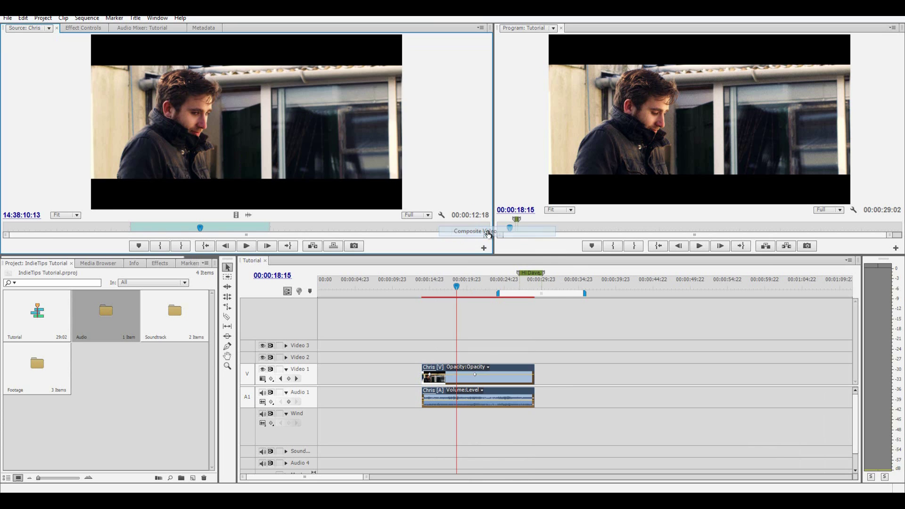
Set the Source monitor's playback resolution to 1/4
{"action": "left_click", "coordinate": [442, 216]}
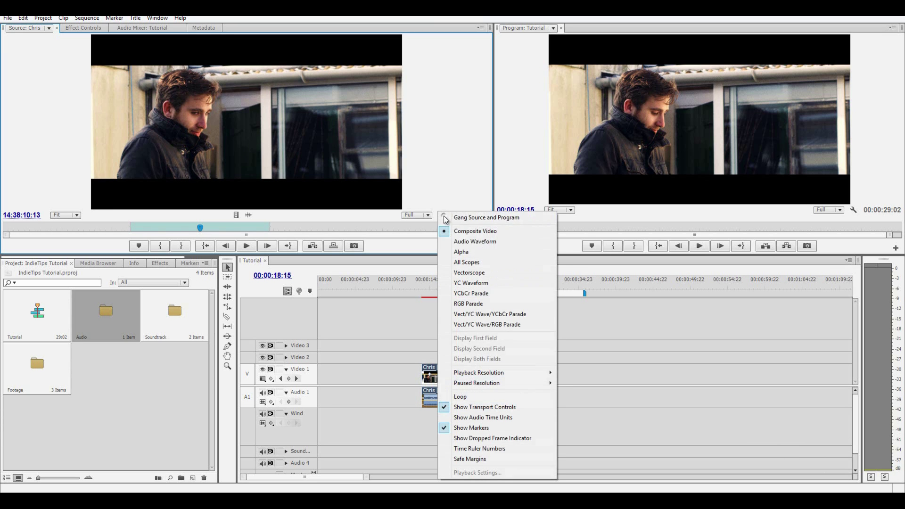
{"action": "left_click", "coordinate": [417, 215]}
{"action": "left_click", "coordinate": [417, 215]}
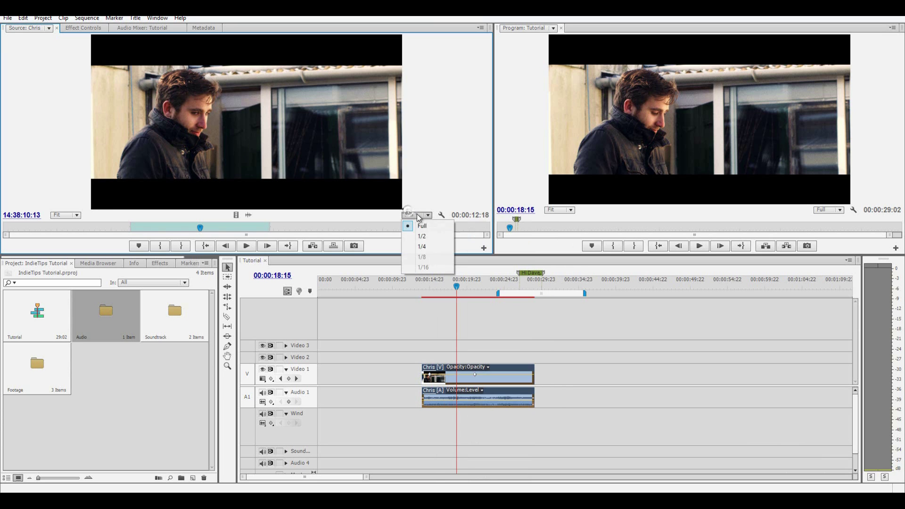
{"action": "left_click", "coordinate": [421, 245]}
Set the Source monitor's paused resolution to 1/4 and turn on its safe margins
{"action": "left_click", "coordinate": [441, 215]}
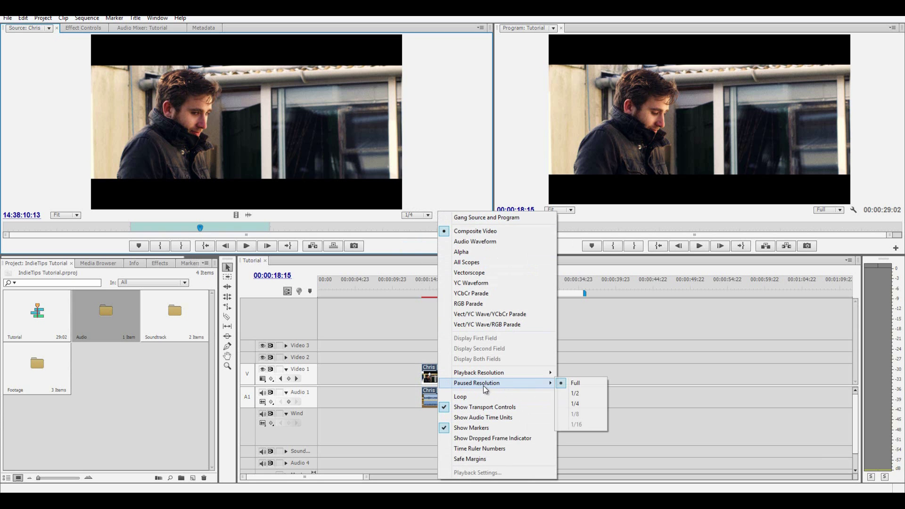
{"action": "mouse_move", "coordinate": [491, 377]}
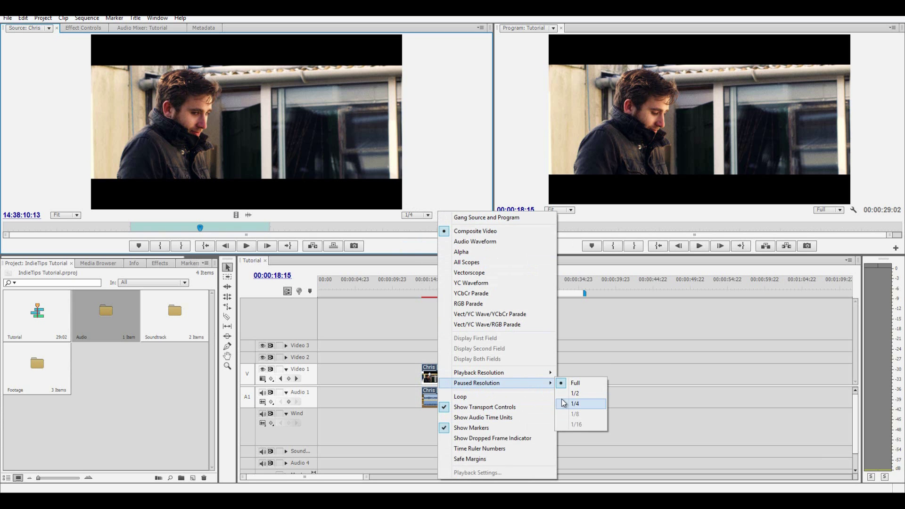
{"action": "left_click", "coordinate": [581, 405]}
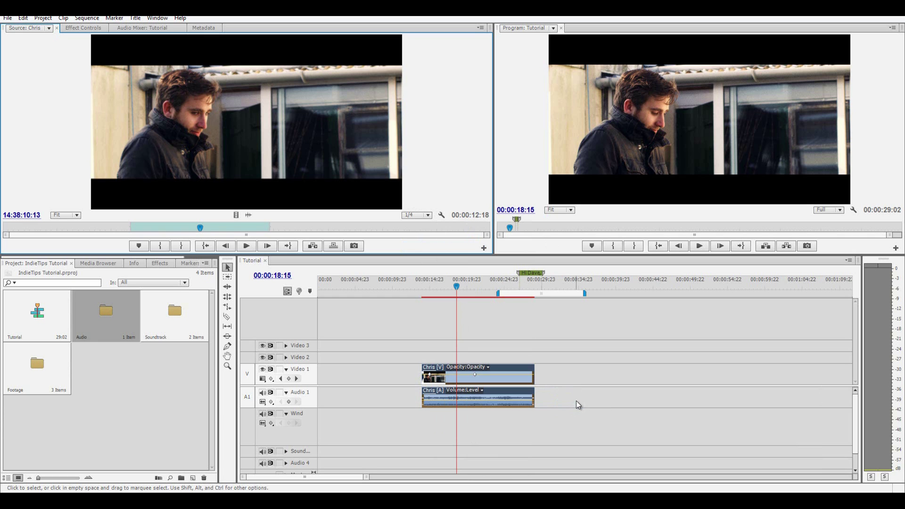
{"action": "left_click", "coordinate": [442, 215]}
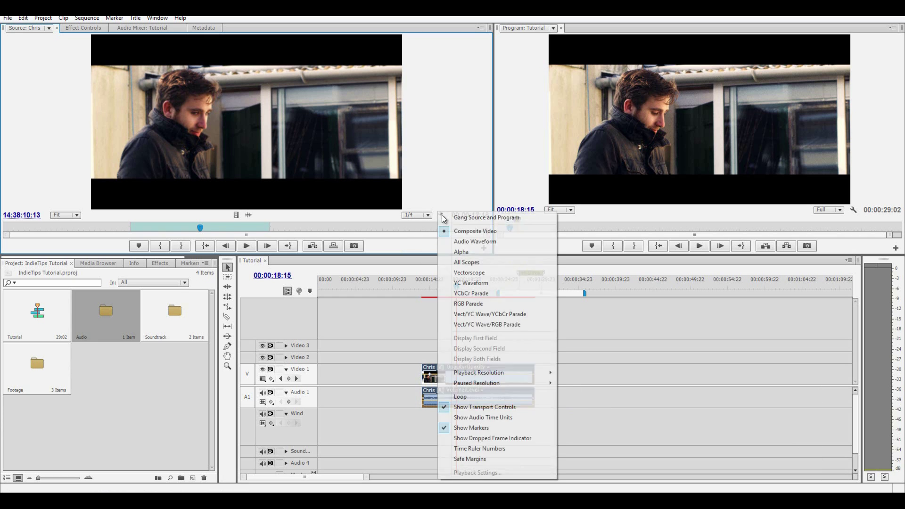
{"action": "left_click", "coordinate": [493, 460]}
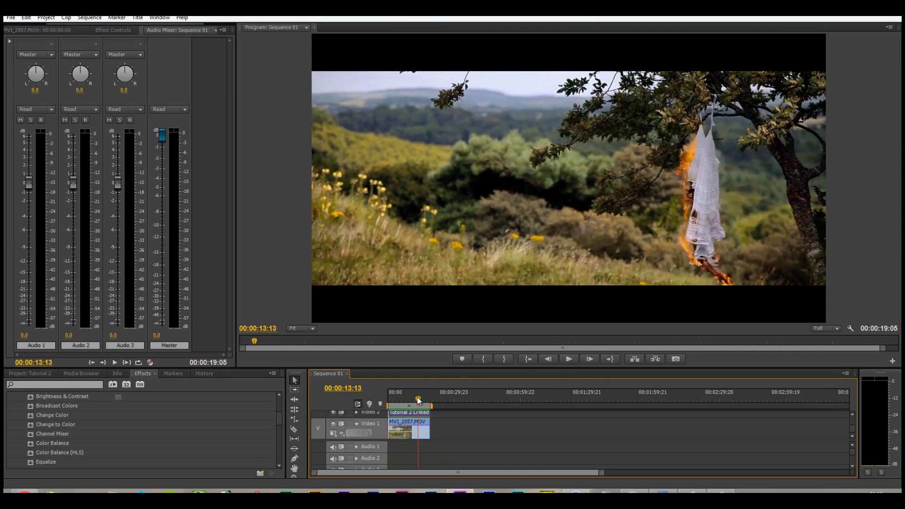
Open the media export settings for Sequence 01 and show the available export formats
{"action": "left_click", "coordinate": [27, 18]}
{"action": "mouse_move", "coordinate": [10, 17]}
{"action": "mouse_move", "coordinate": [59, 236]}
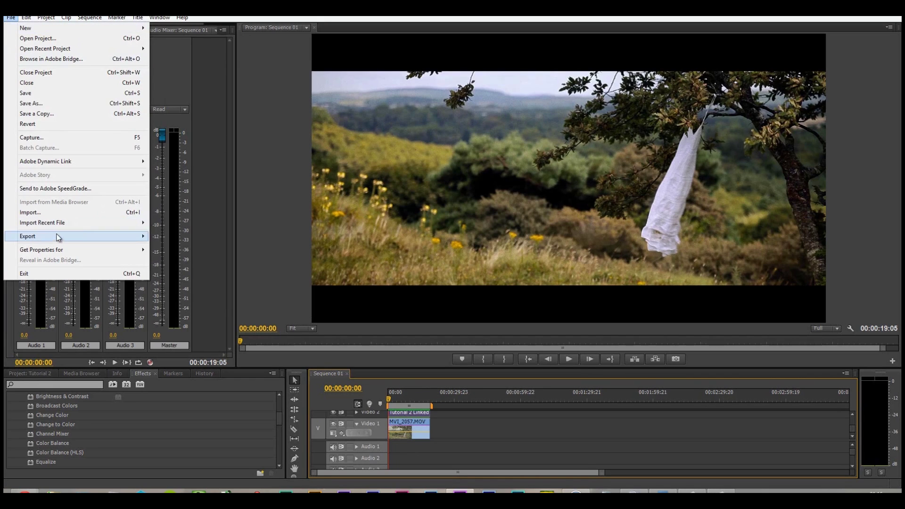
{"action": "left_click", "coordinate": [189, 241]}
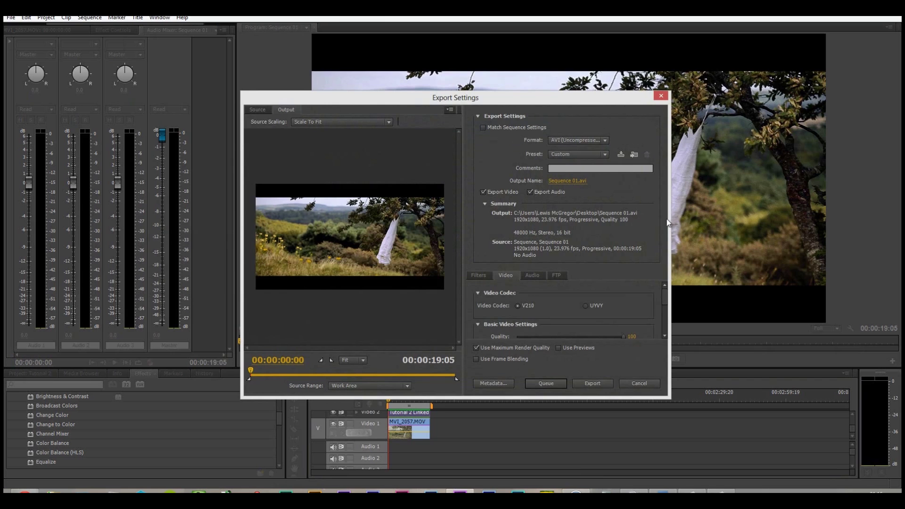
{"action": "left_click", "coordinate": [591, 140]}
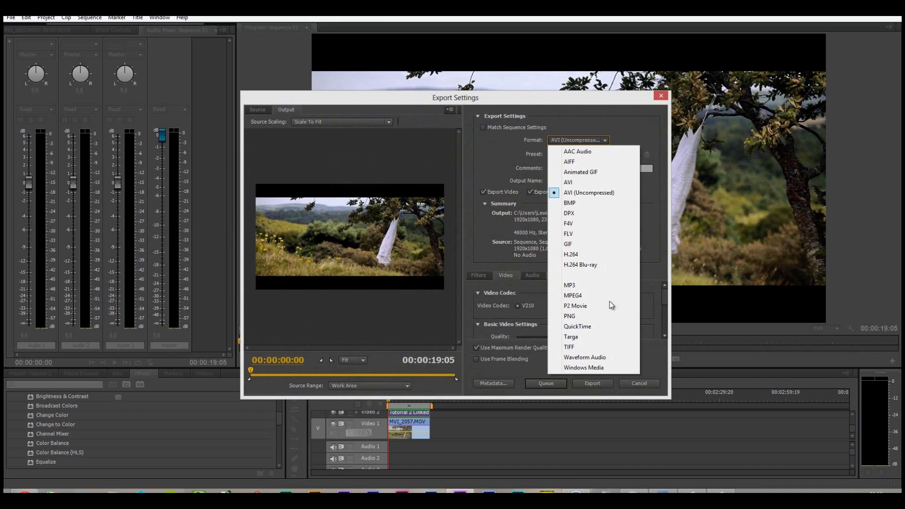